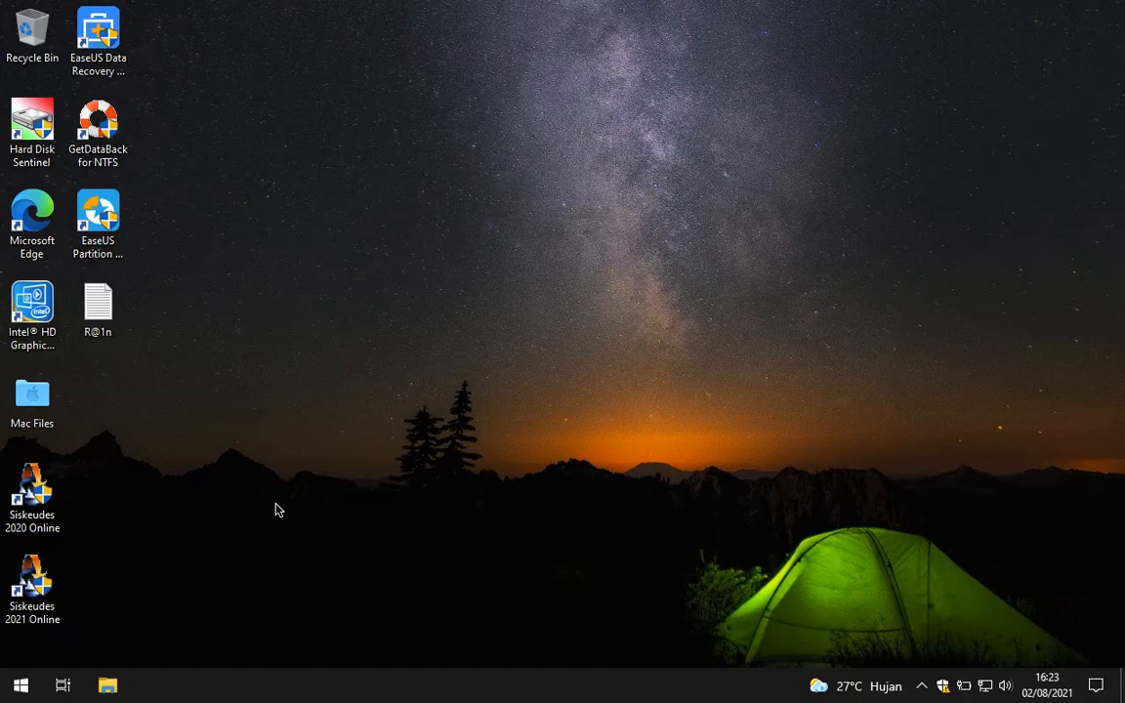
Step: Launch Siskeudes 2021 Online and sign in with the admin user for budget year 2021
{"action": "double_click", "coordinate": [34, 584]}
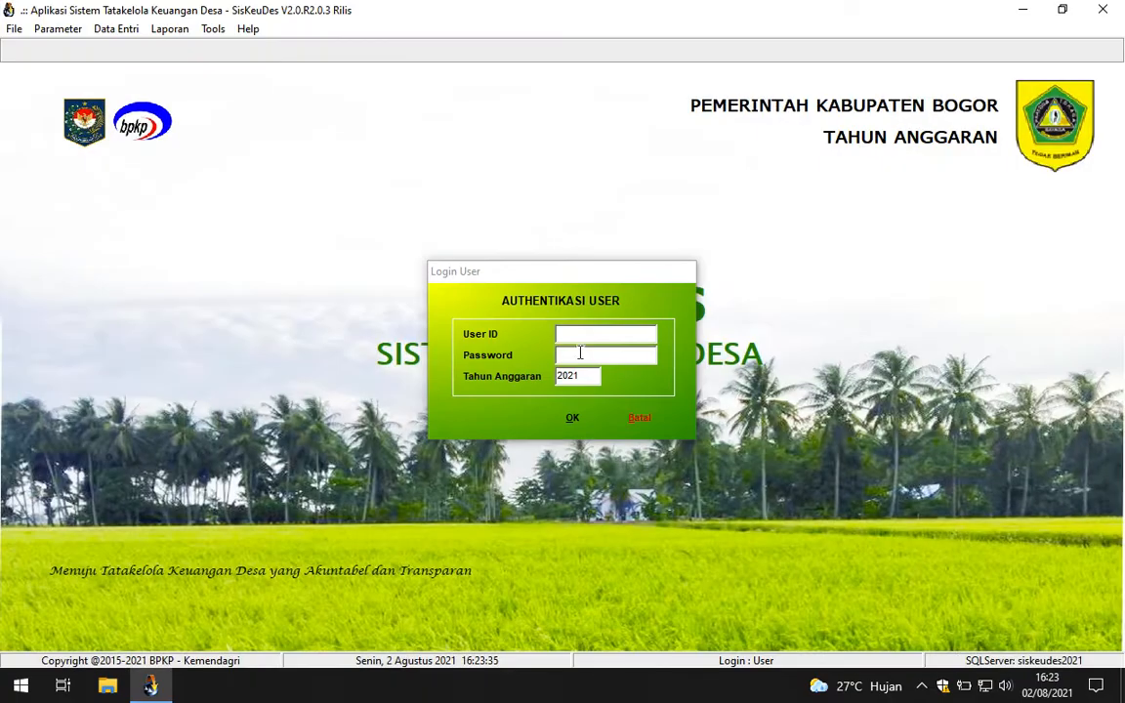
{"action": "type", "text": "admin"}
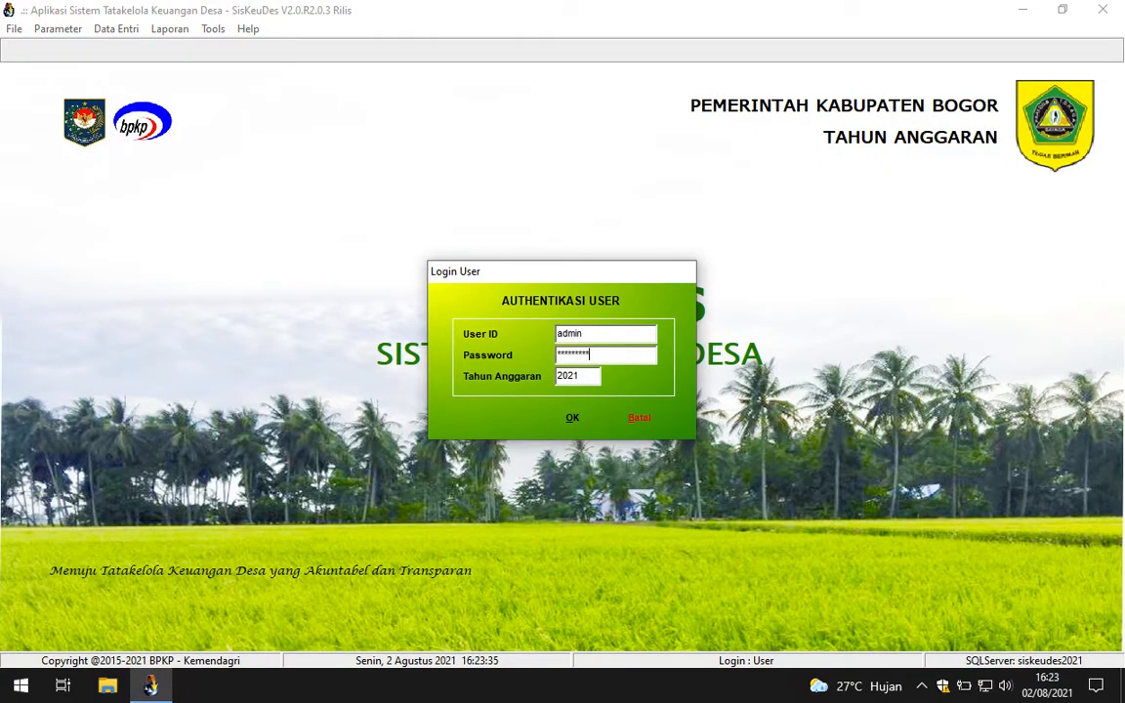
{"action": "left_click", "coordinate": [566, 419]}
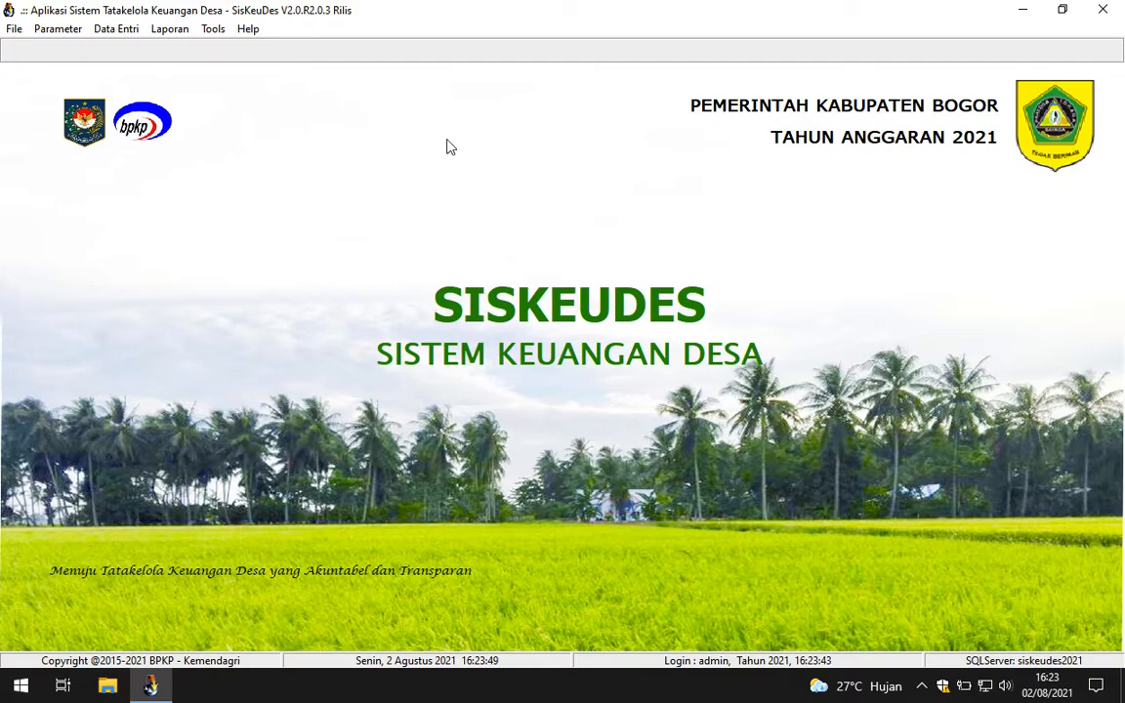
Step: Open the Penganggaran report window with Kecamatan Gunung Putri and Desa Nagrak selected
{"action": "left_click", "coordinate": [170, 29]}
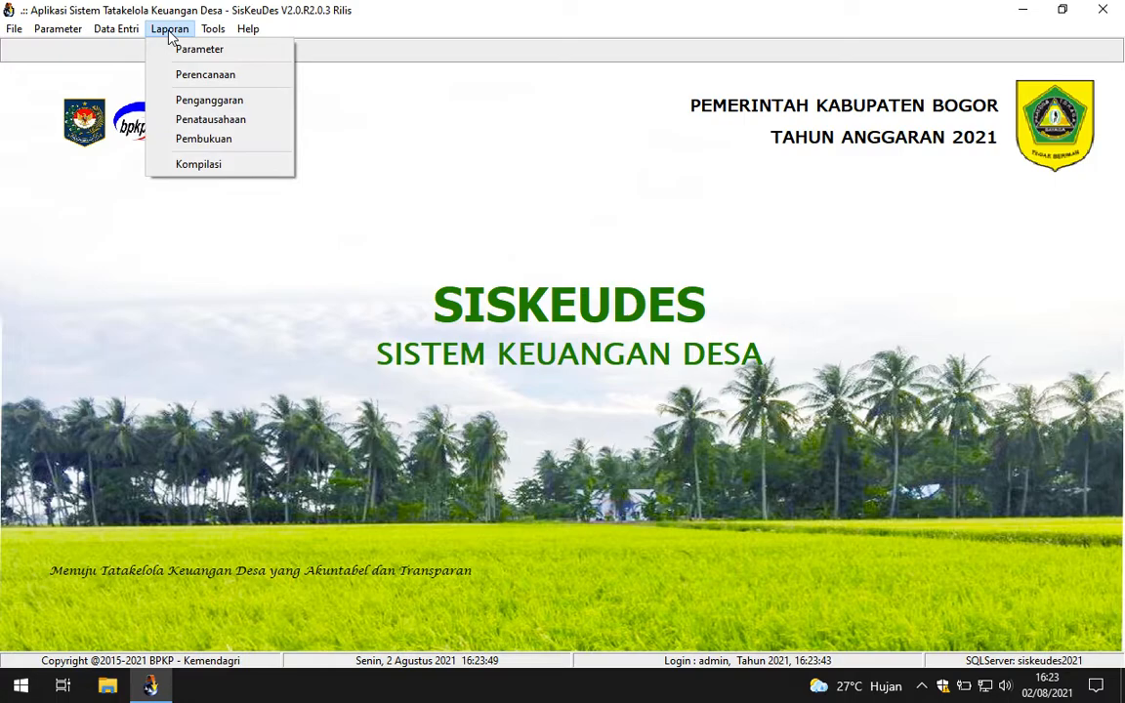
{"action": "left_click", "coordinate": [210, 98]}
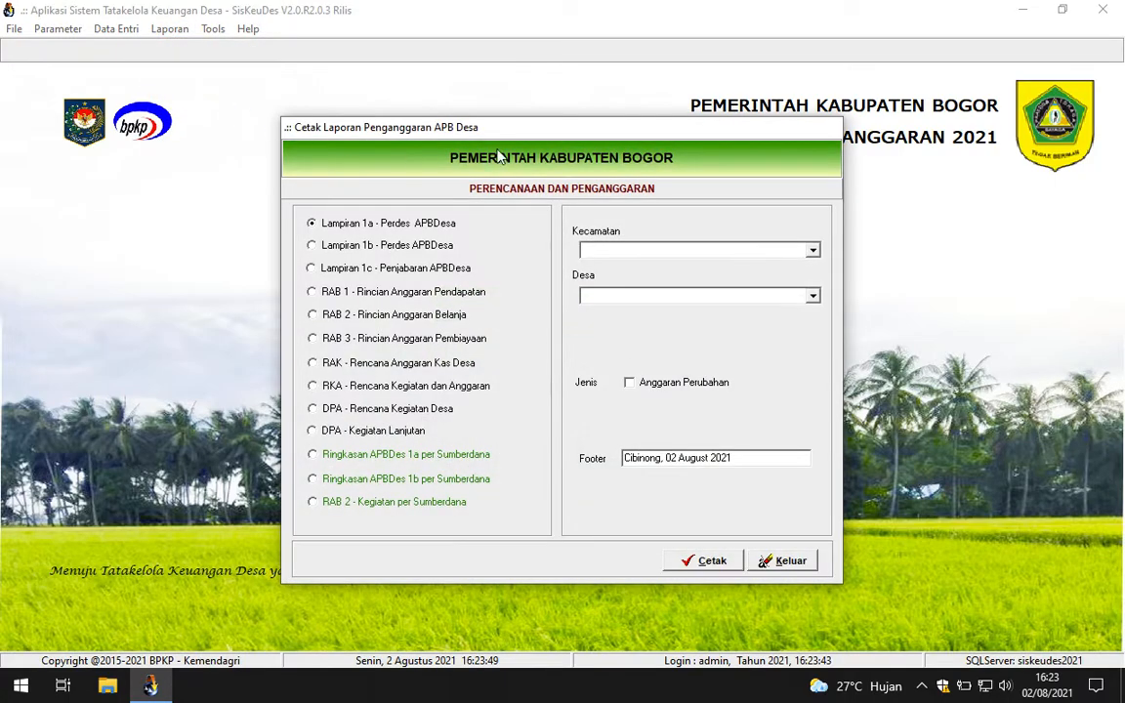
{"action": "left_click_drag", "start_coordinate": [535, 135], "coordinate": [670, 151]}
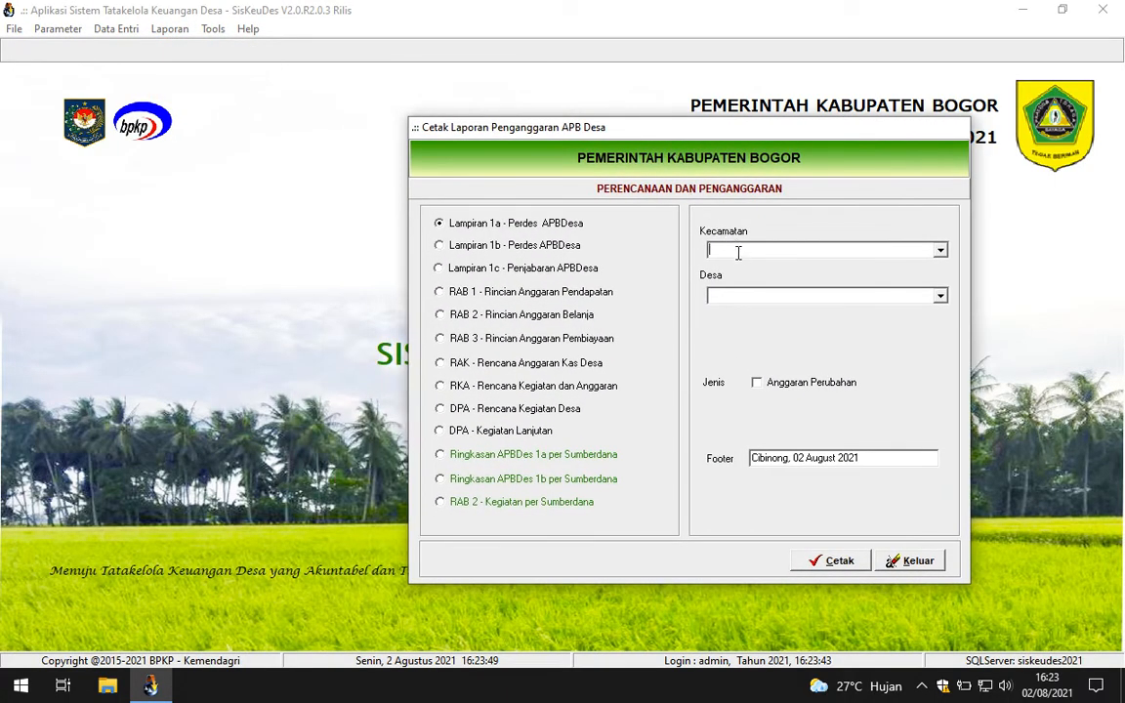
{"action": "key", "text": "Down"}
{"action": "left_click", "coordinate": [940, 294]}
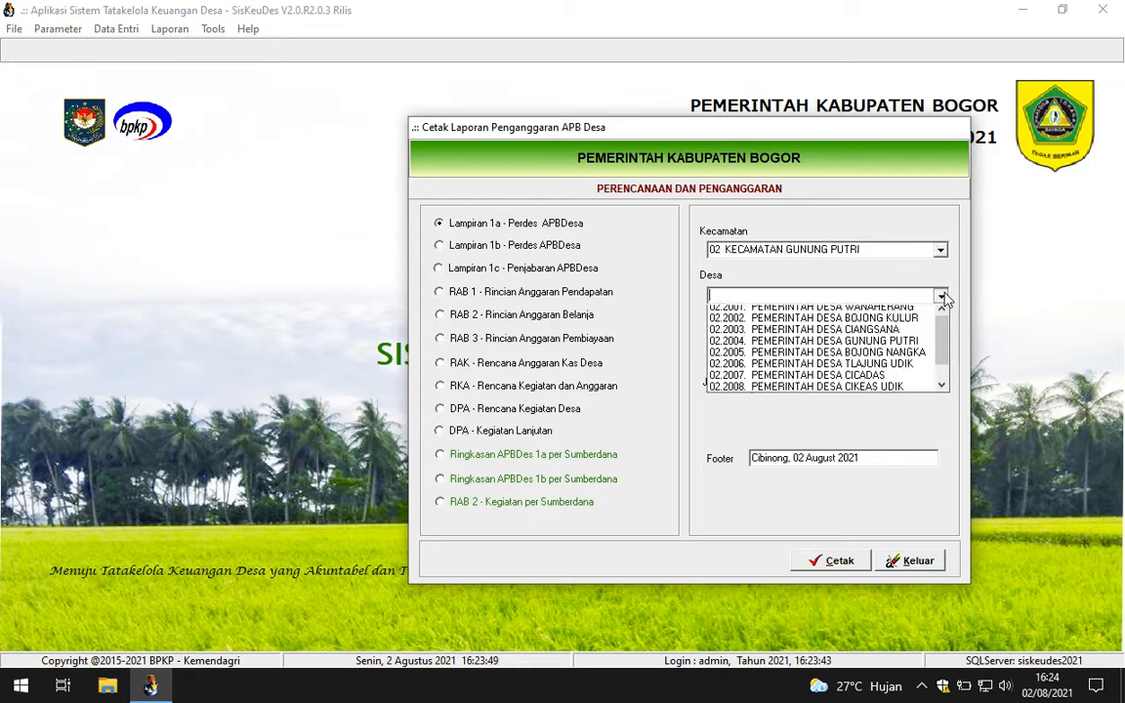
{"action": "left_click_drag", "start_coordinate": [946, 351], "coordinate": [952, 389]}
{"action": "left_click", "coordinate": [815, 380]}
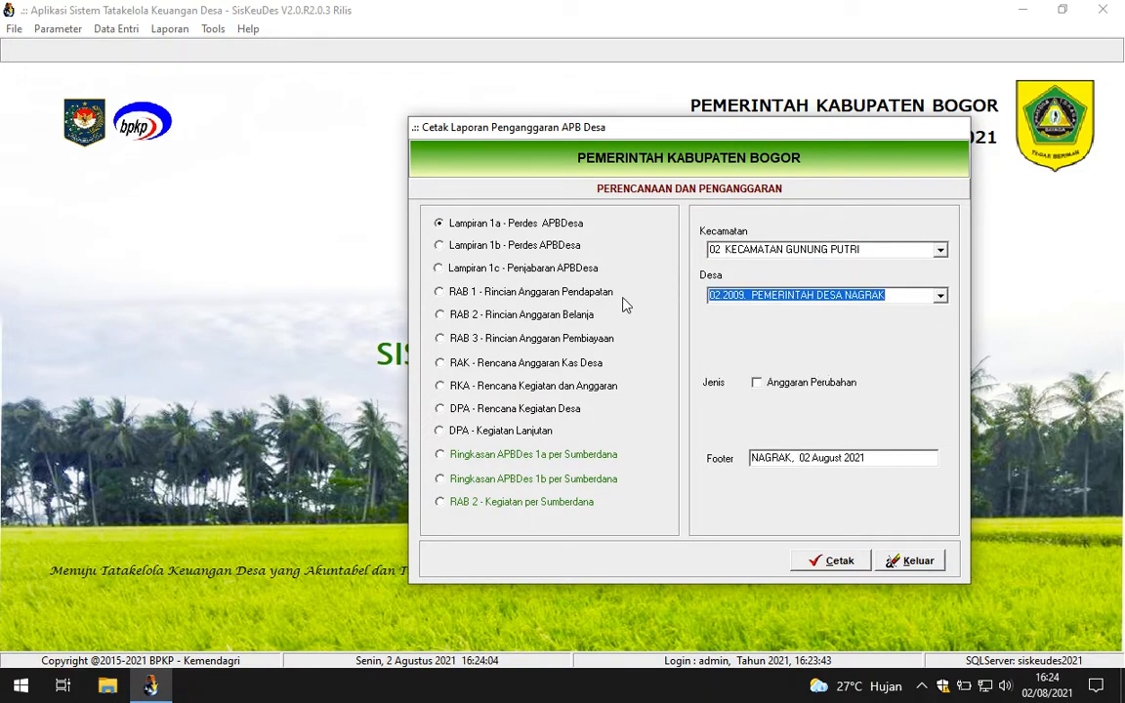
Step: Preview the revised-budget RAB 1 revenue detail report
{"action": "left_click", "coordinate": [505, 295]}
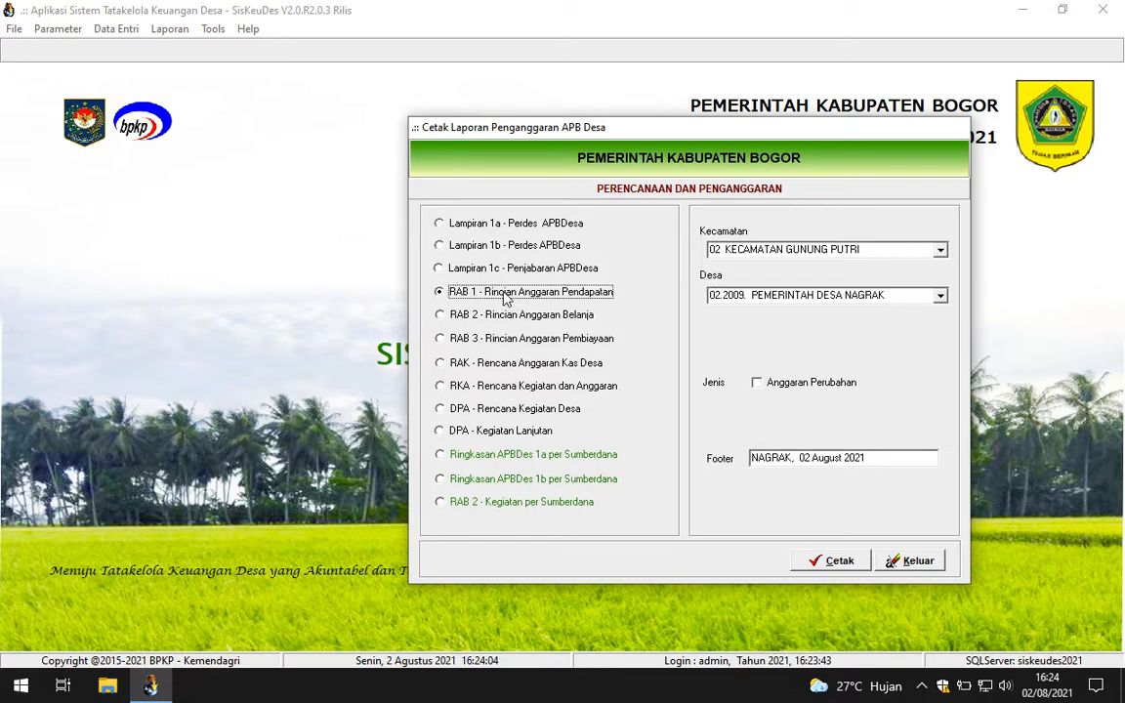
{"action": "left_click", "coordinate": [758, 384]}
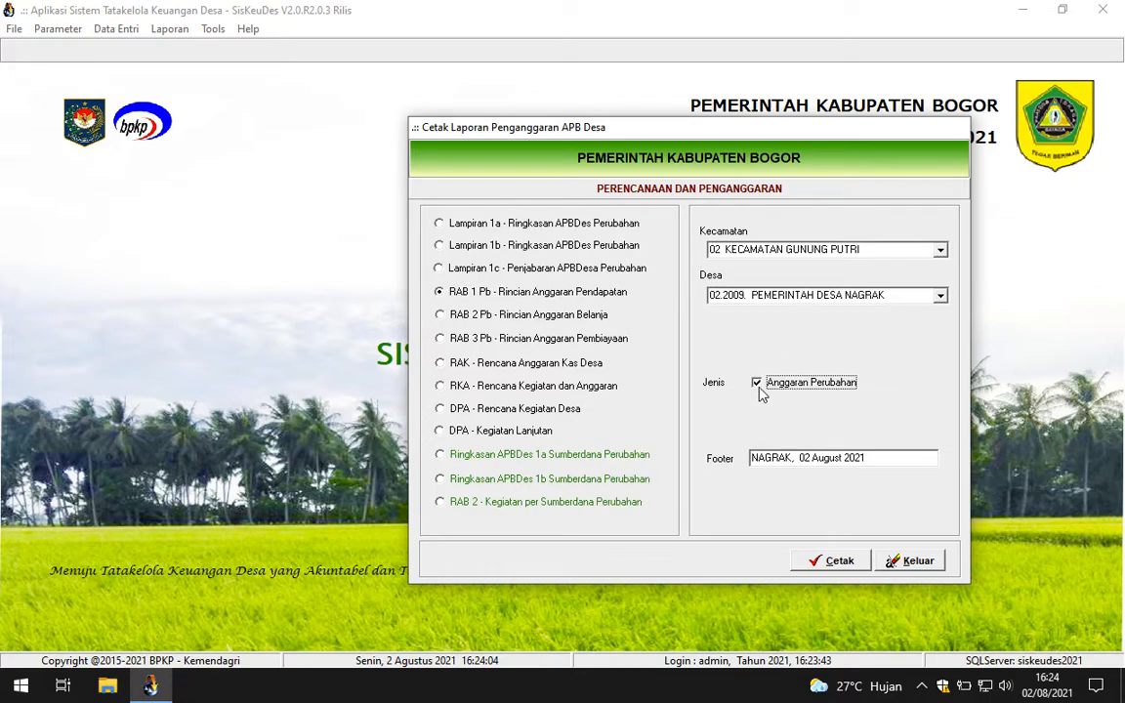
{"action": "left_click", "coordinate": [837, 560]}
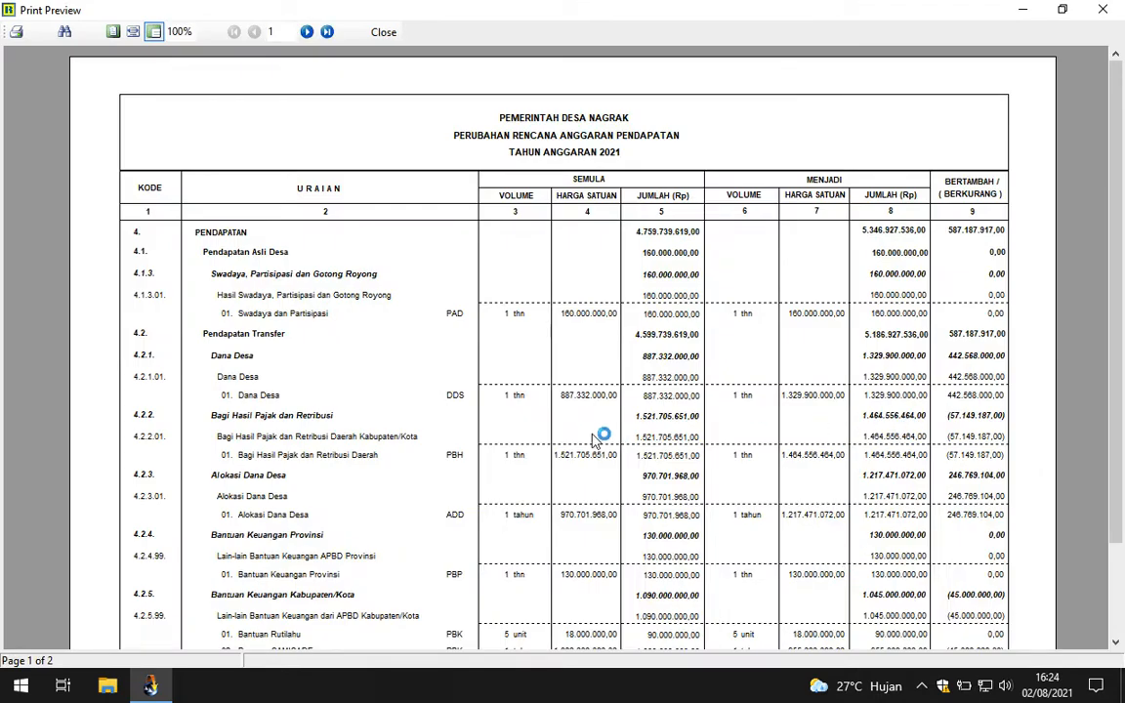
Step: Review the revenue preview, with total income rising to 5.346.927.536,00, and close it
{"action": "left_click_drag", "start_coordinate": [1116, 277], "coordinate": [1117, 342]}
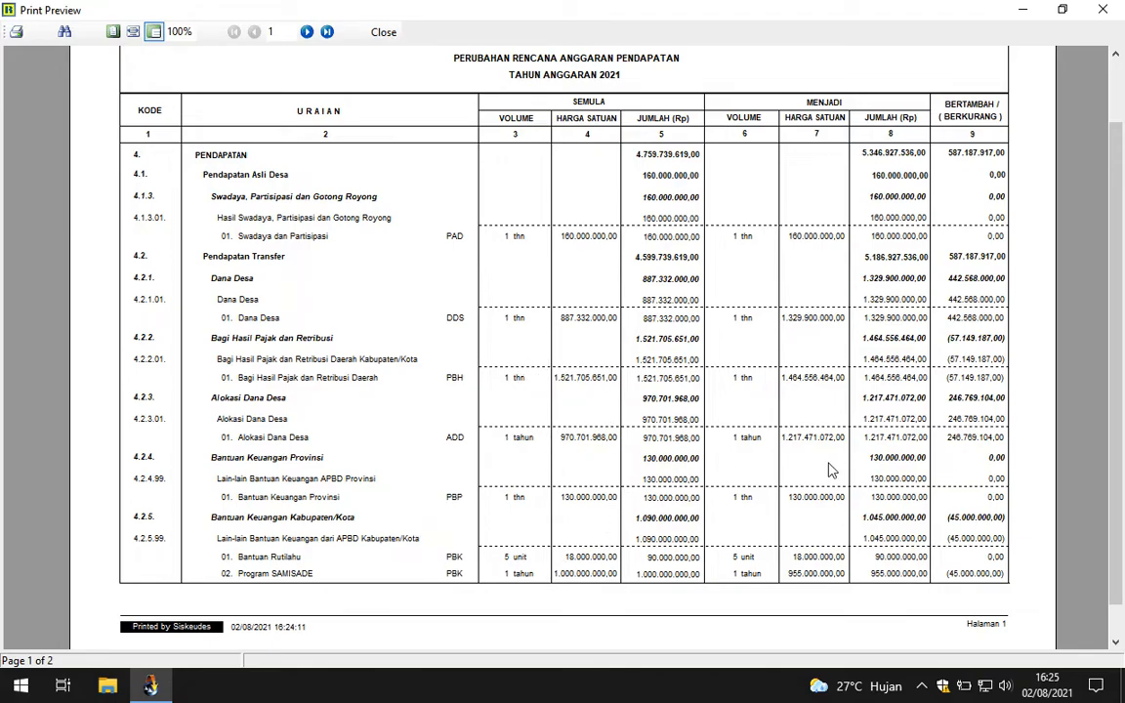
{"action": "scroll", "coordinate": [1121, 237], "scroll_direction": "up", "scroll_amount": 2}
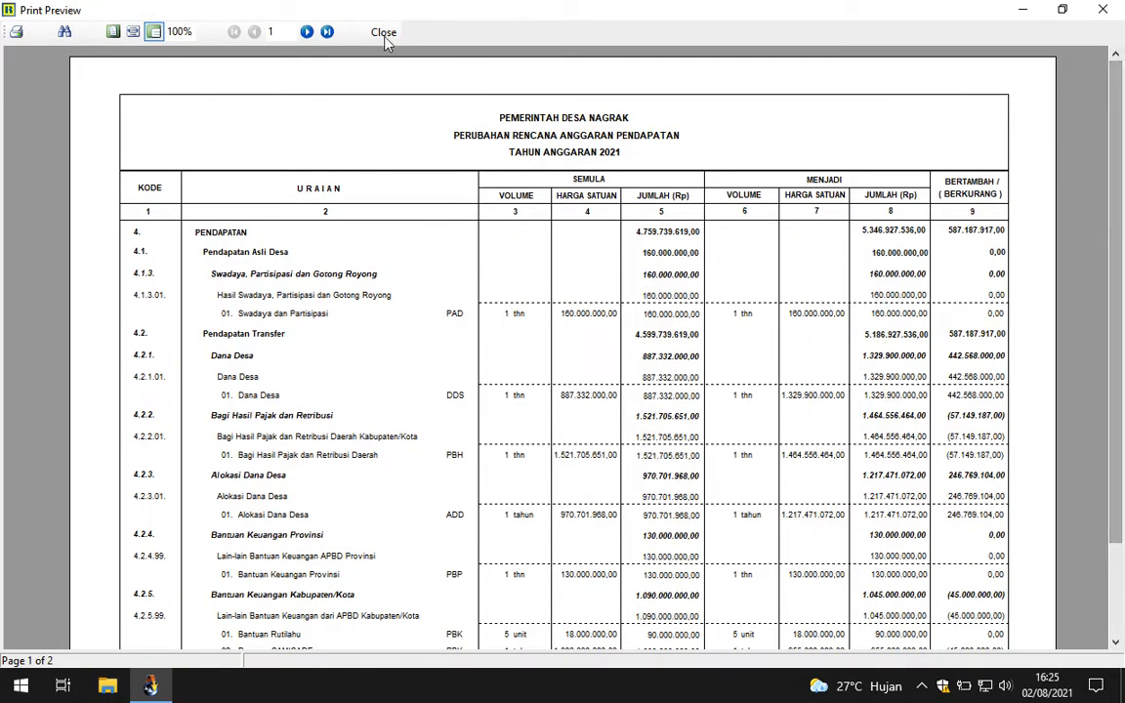
{"action": "left_click", "coordinate": [383, 32]}
Step: Preview the RAB 2 Pb revised expenditure budget detail report
{"action": "left_click", "coordinate": [498, 316]}
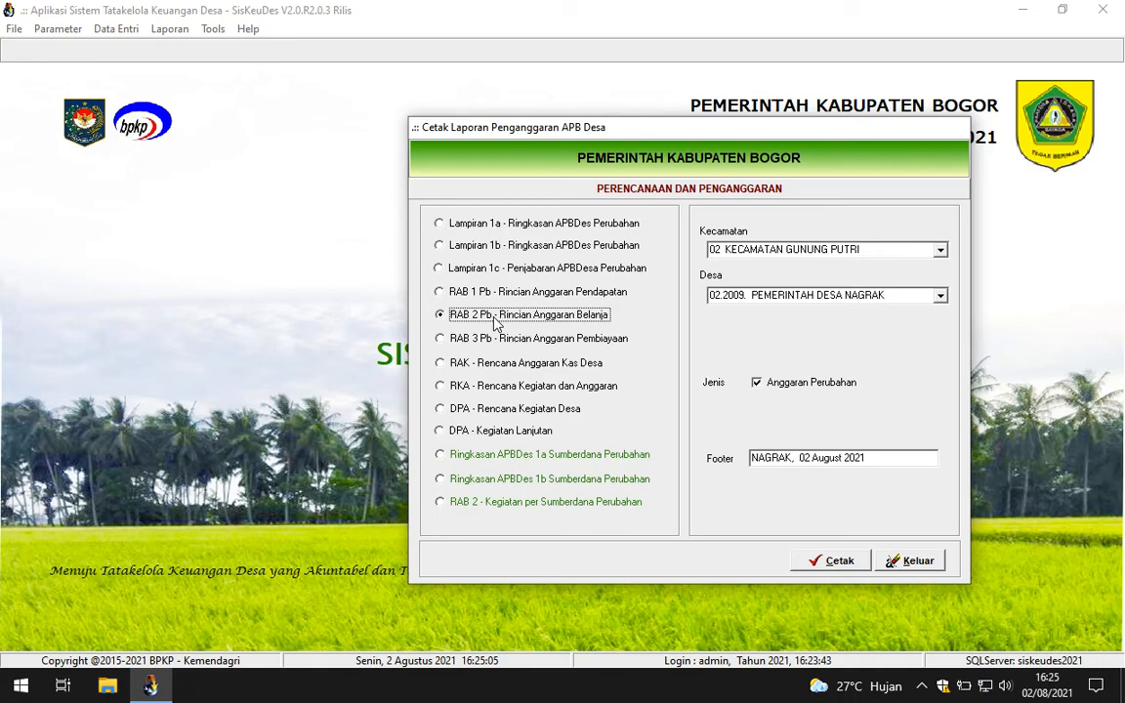
{"action": "left_click", "coordinate": [821, 558]}
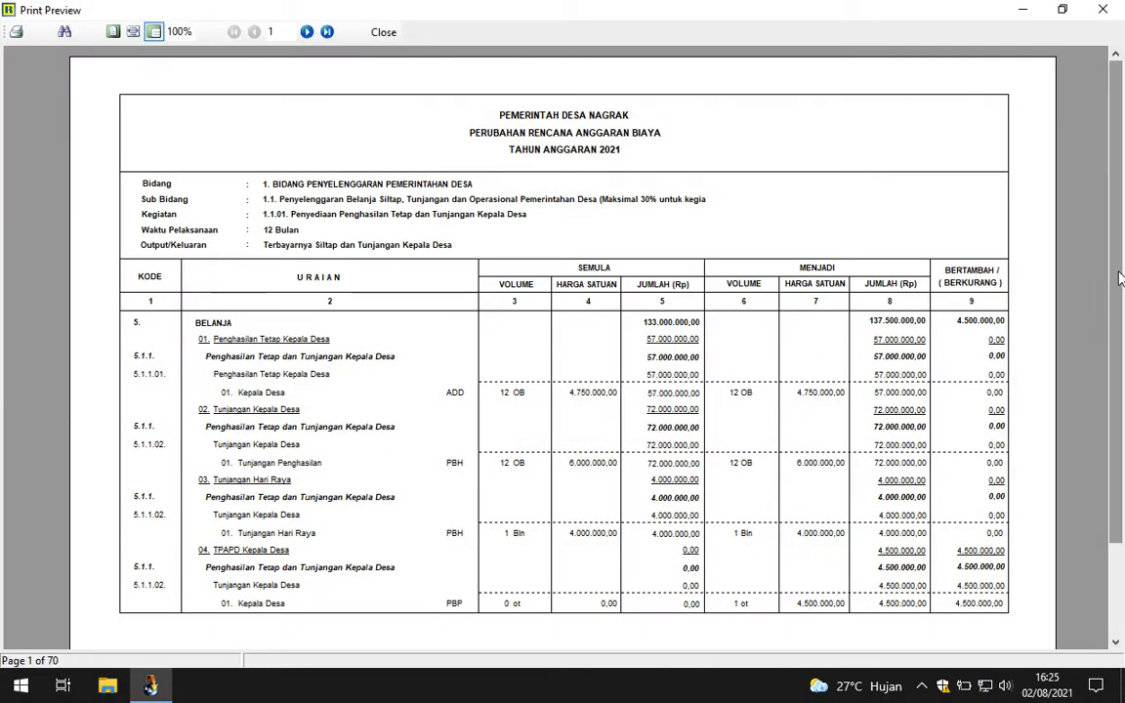
{"action": "scroll", "coordinate": [1120, 380], "scroll_direction": "down", "scroll_amount": 3}
{"action": "scroll", "coordinate": [1120, 381], "scroll_direction": "up", "scroll_amount": 3}
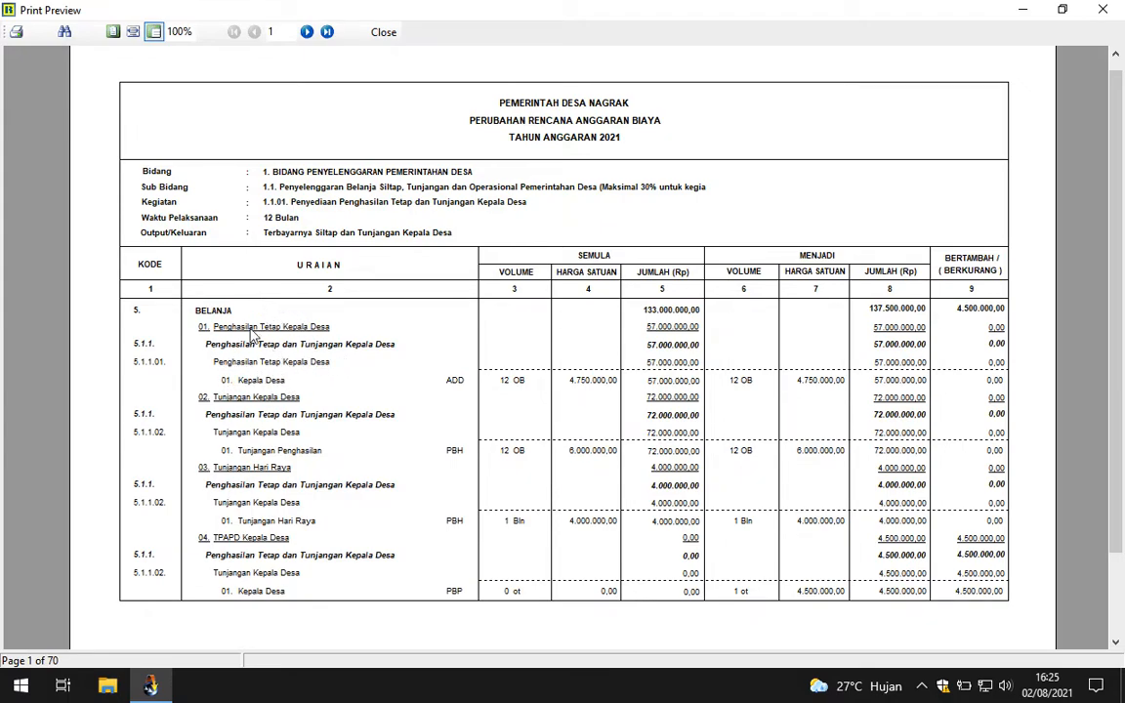
Step: Page forward to page 4 of the expenditure preview, then close it
{"action": "left_click", "coordinate": [306, 32]}
{"action": "left_click", "coordinate": [307, 33]}
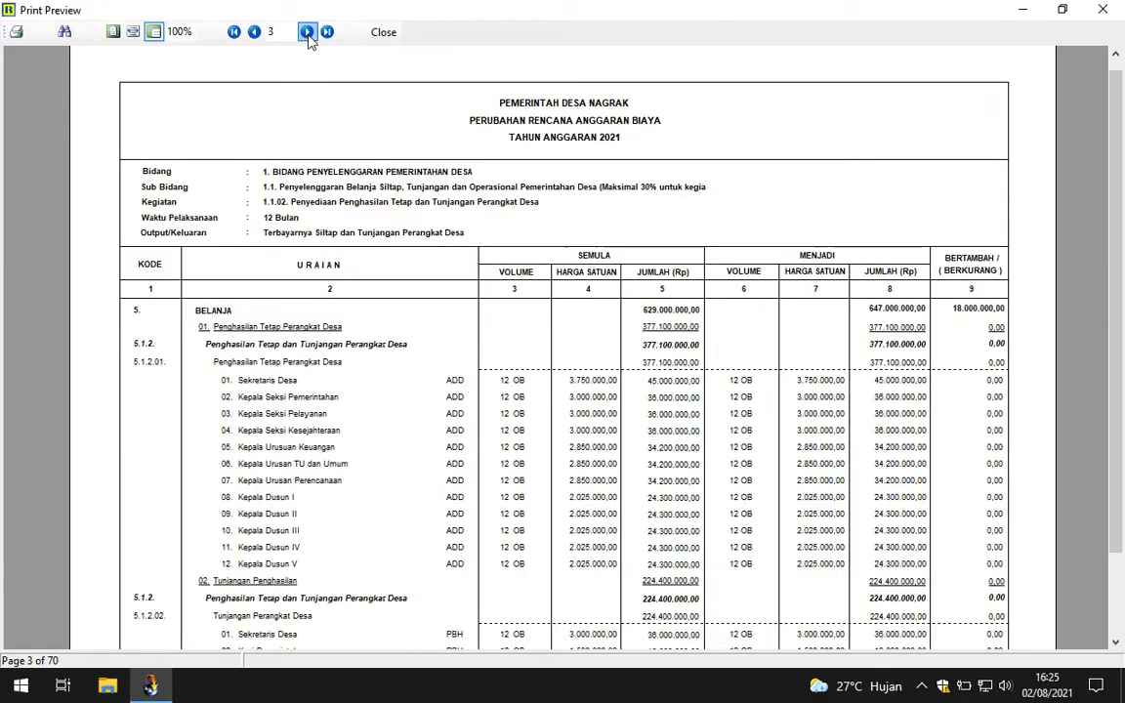
{"action": "left_click", "coordinate": [307, 32]}
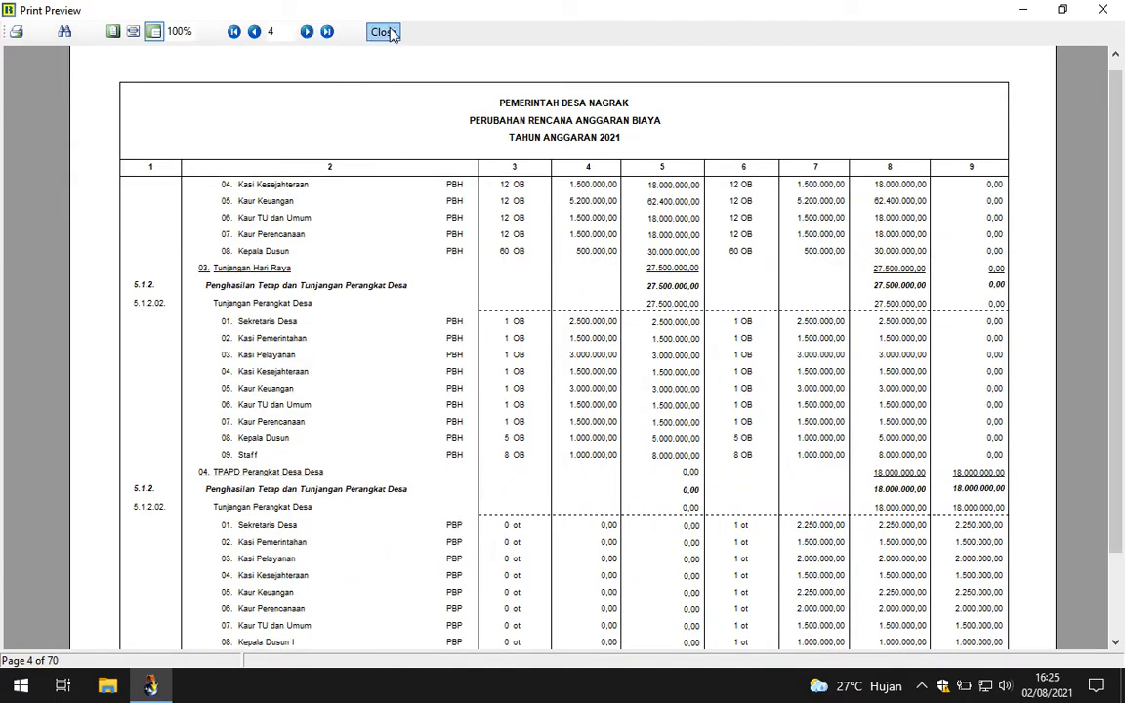
{"action": "left_click", "coordinate": [384, 33]}
{"action": "left_click_drag", "start_coordinate": [485, 133], "coordinate": [458, 118]}
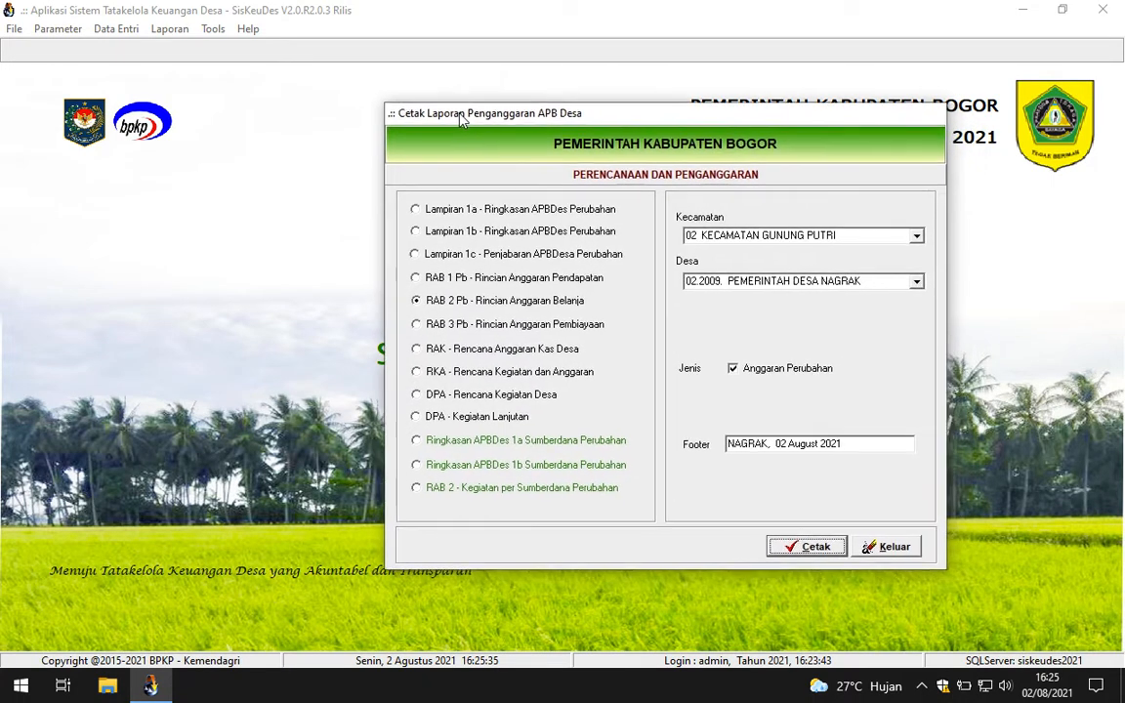
Step: Preview the revised RAB 2 activity-per-funding-source report for the DDS funding source
{"action": "left_click", "coordinate": [441, 486]}
{"action": "left_click", "coordinate": [722, 330]}
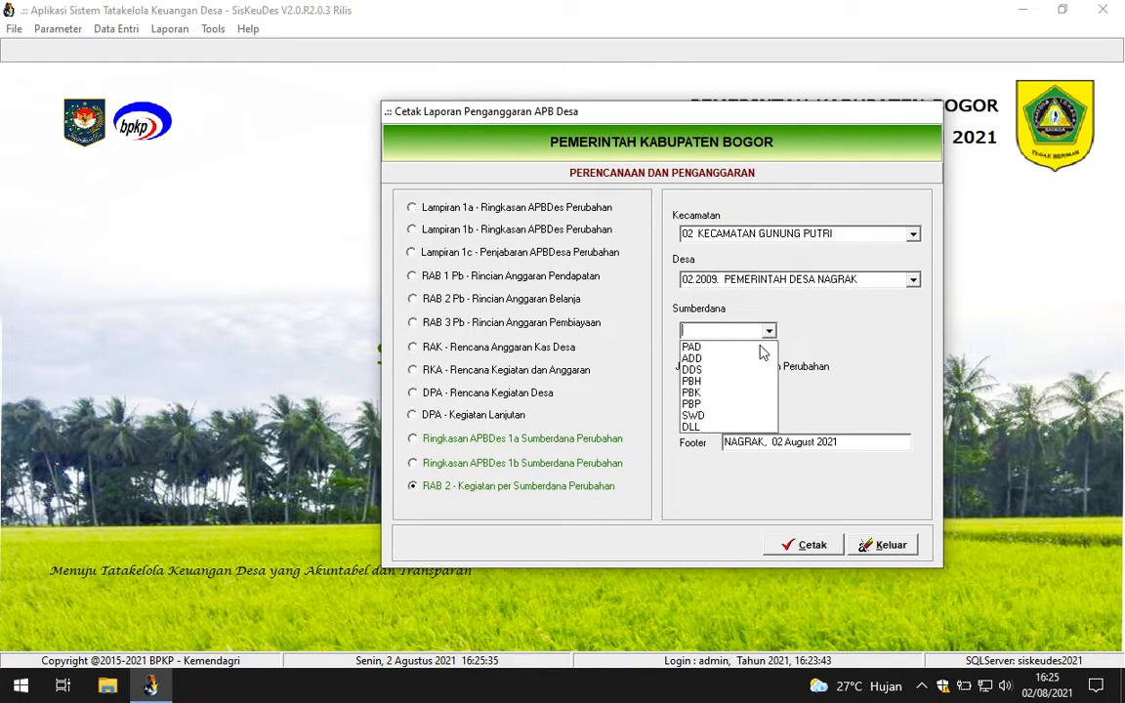
{"action": "left_click", "coordinate": [734, 372]}
{"action": "left_click", "coordinate": [809, 545]}
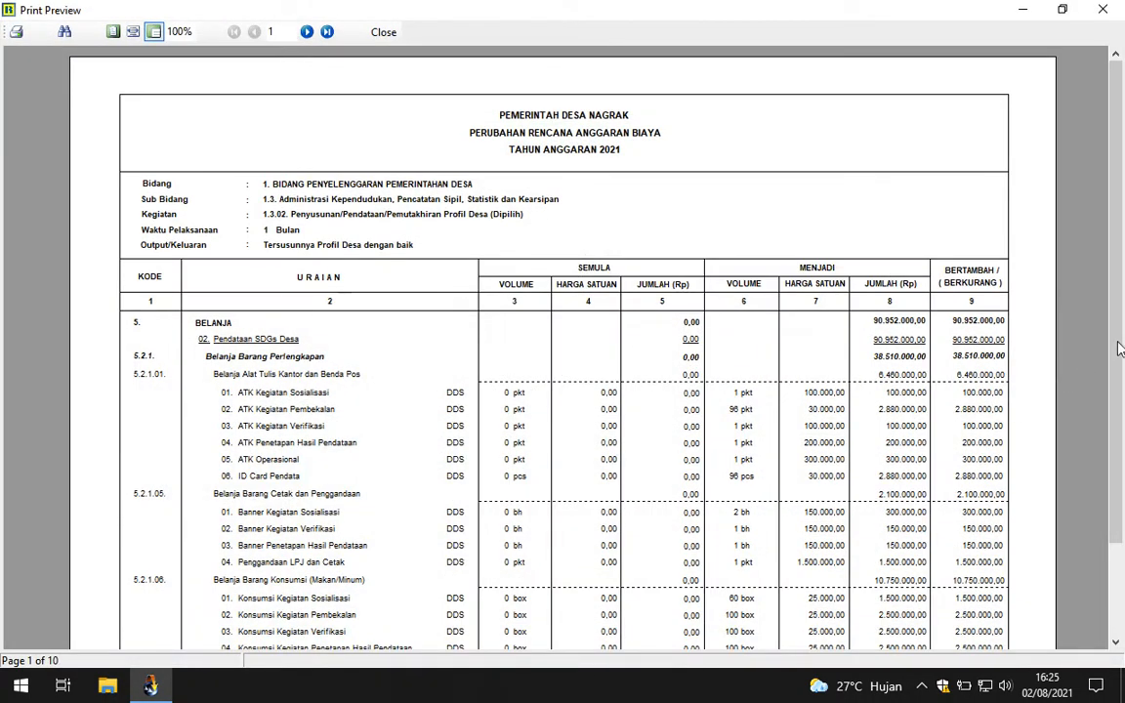
{"action": "left_click_drag", "start_coordinate": [1118, 347], "coordinate": [1121, 401]}
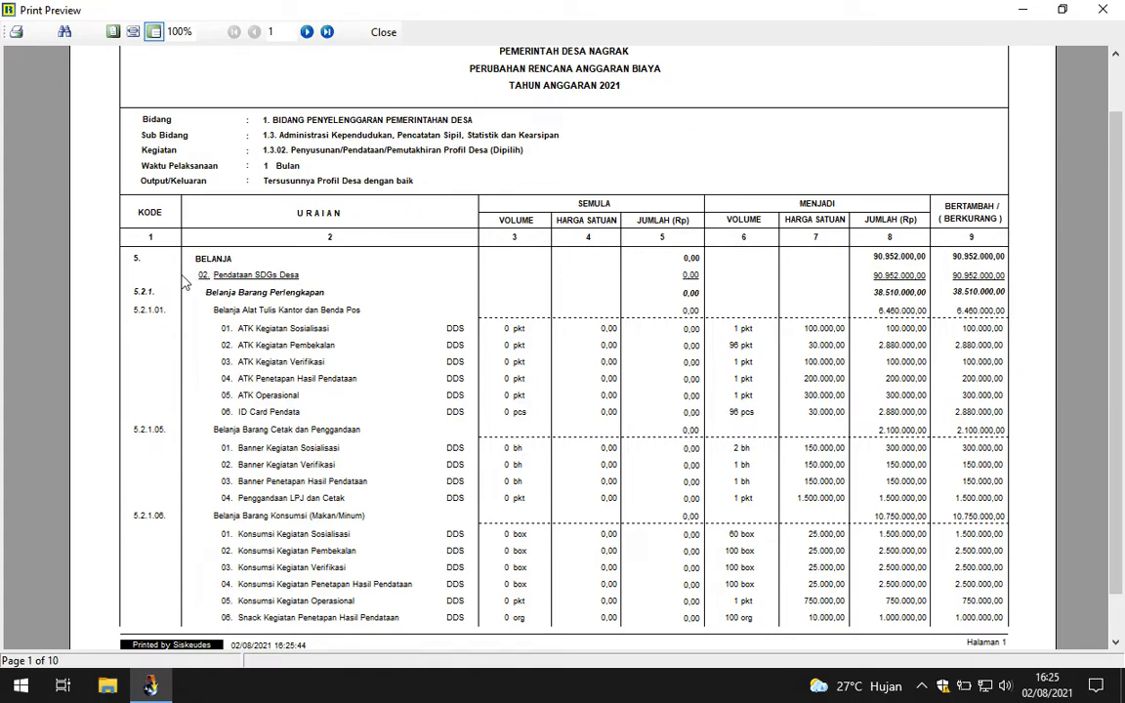
Step: Page through the DDS activity preview to page 8, then close it
{"action": "left_click", "coordinate": [309, 34]}
{"action": "left_click", "coordinate": [308, 35]}
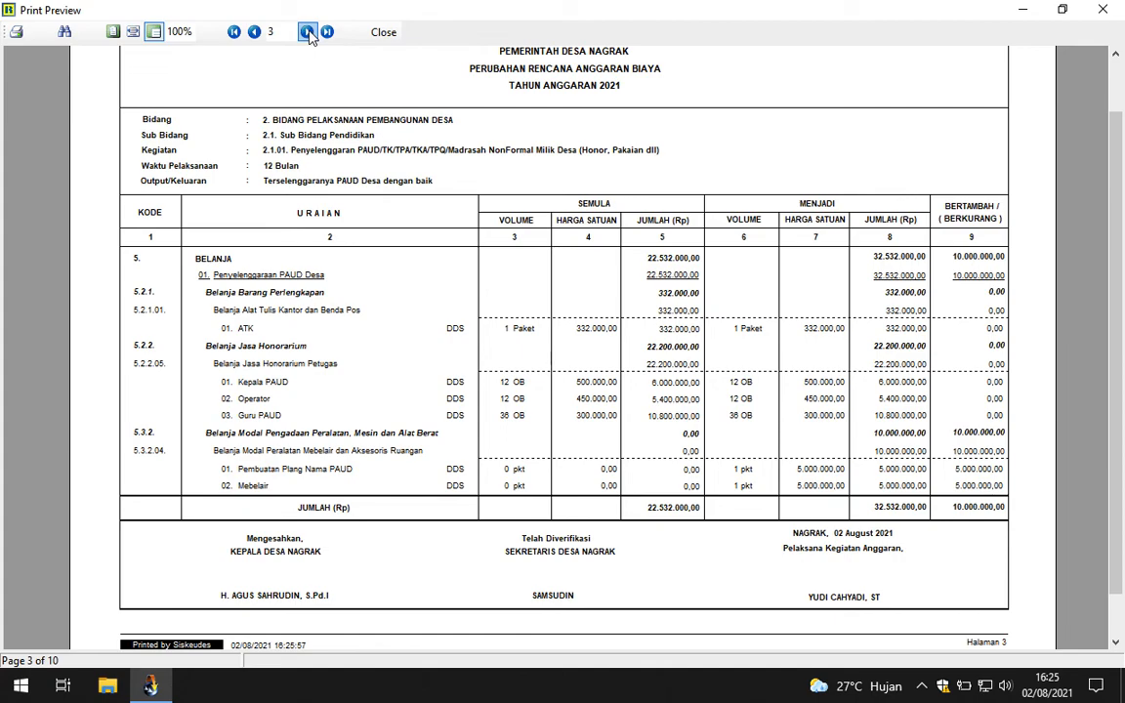
{"action": "left_click", "coordinate": [307, 33]}
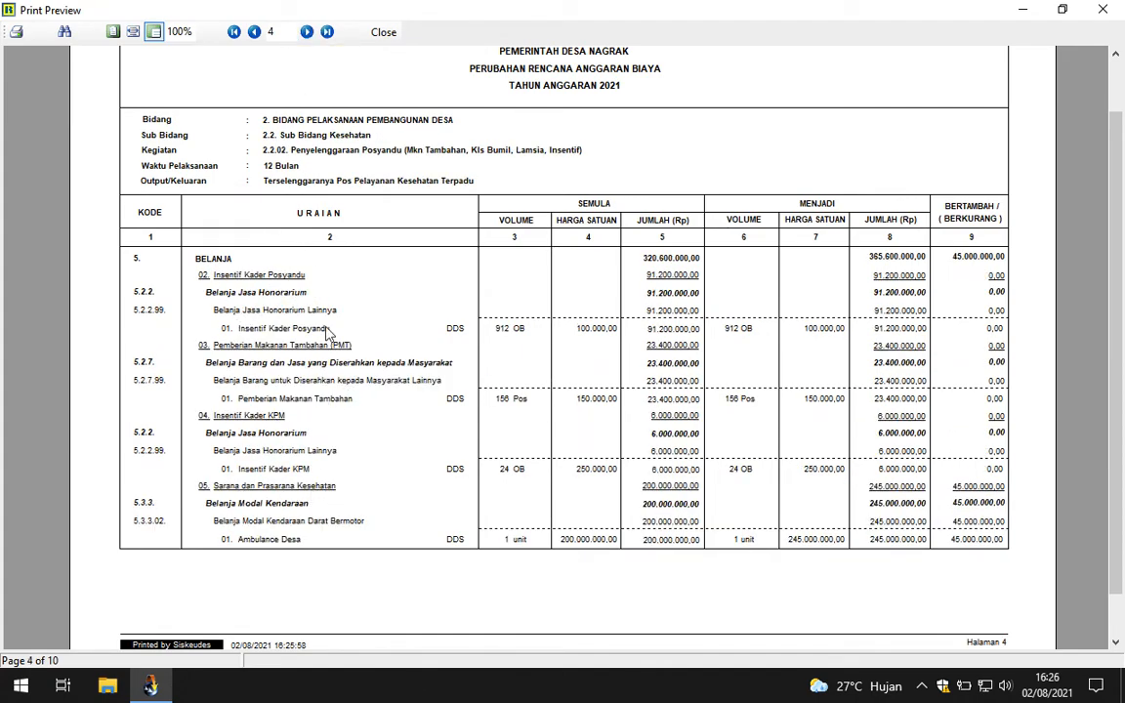
{"action": "left_click", "coordinate": [307, 32]}
{"action": "left_click", "coordinate": [307, 33]}
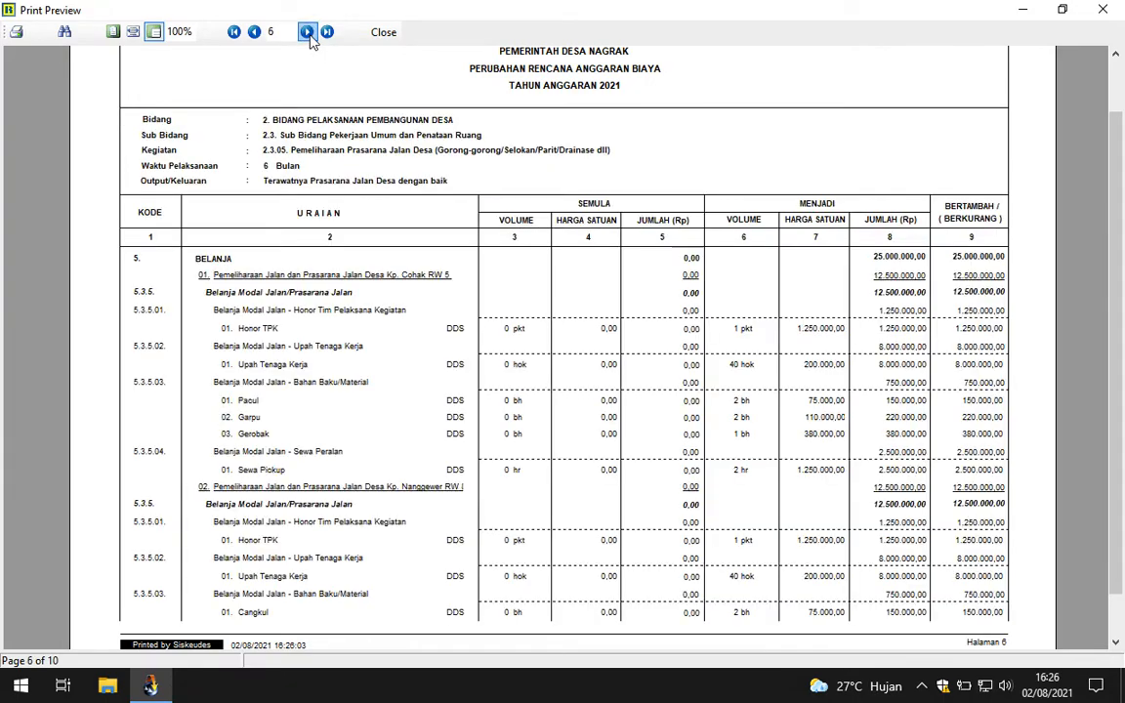
{"action": "left_click", "coordinate": [308, 33]}
{"action": "left_click", "coordinate": [307, 33]}
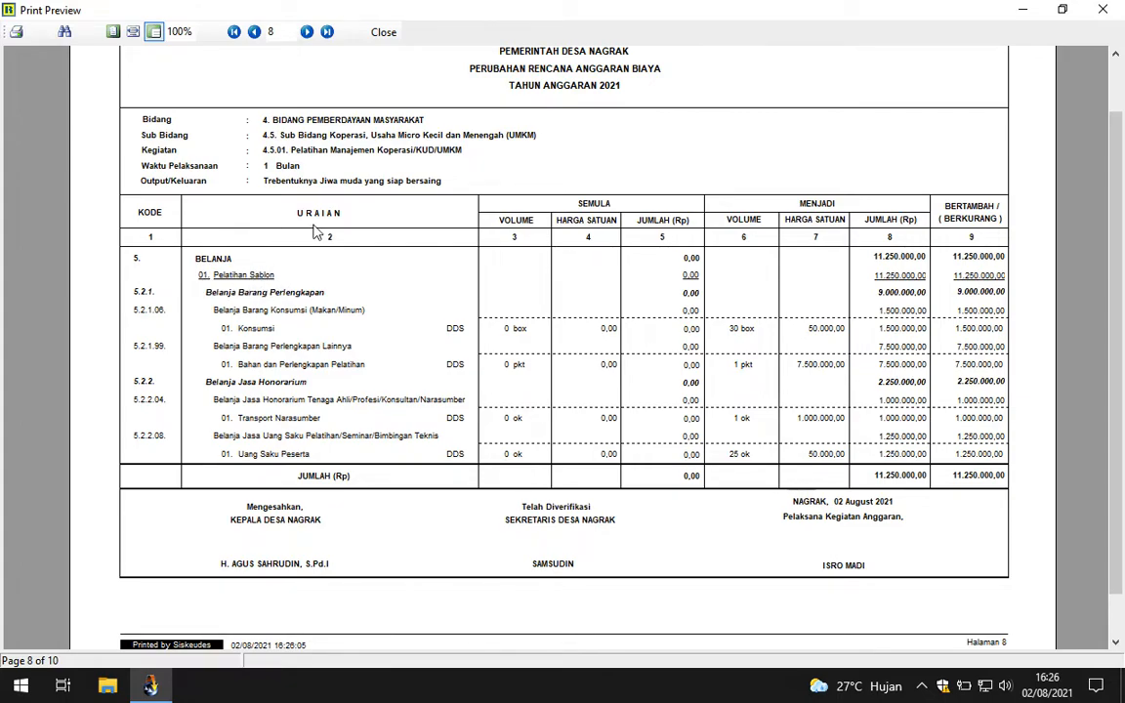
{"action": "left_click", "coordinate": [383, 32]}
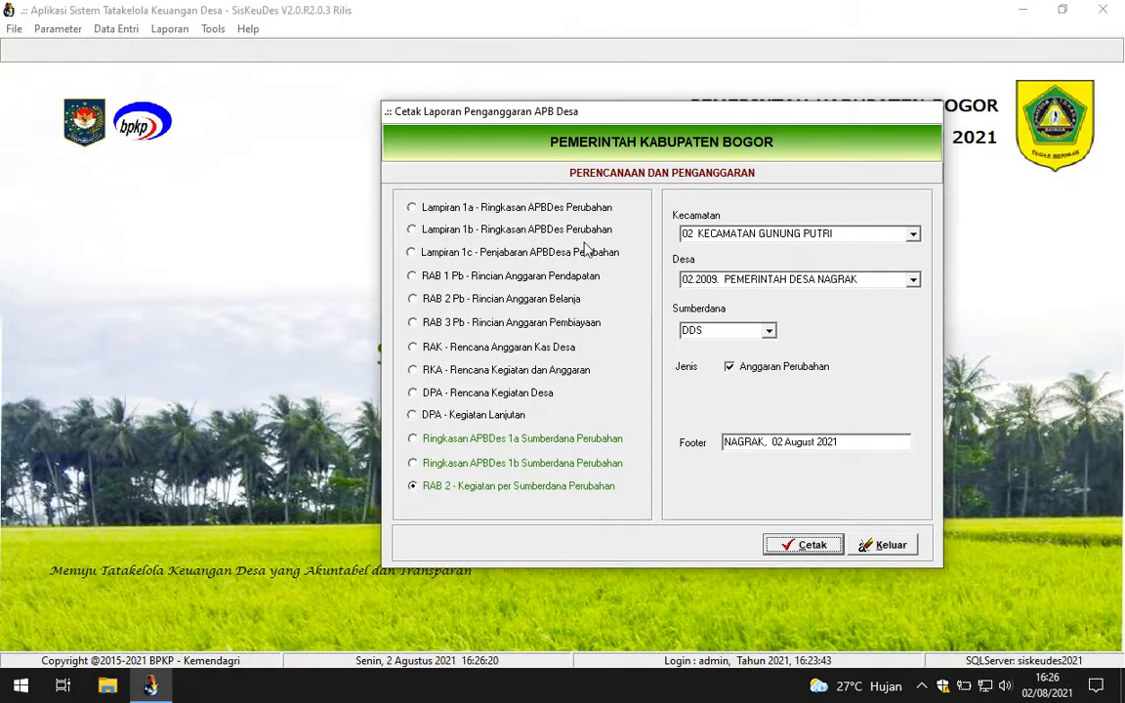
Step: Preview the one-page RAB 3 Pb financing report, netting 210.941.210,00, then close it
{"action": "left_click", "coordinate": [519, 281]}
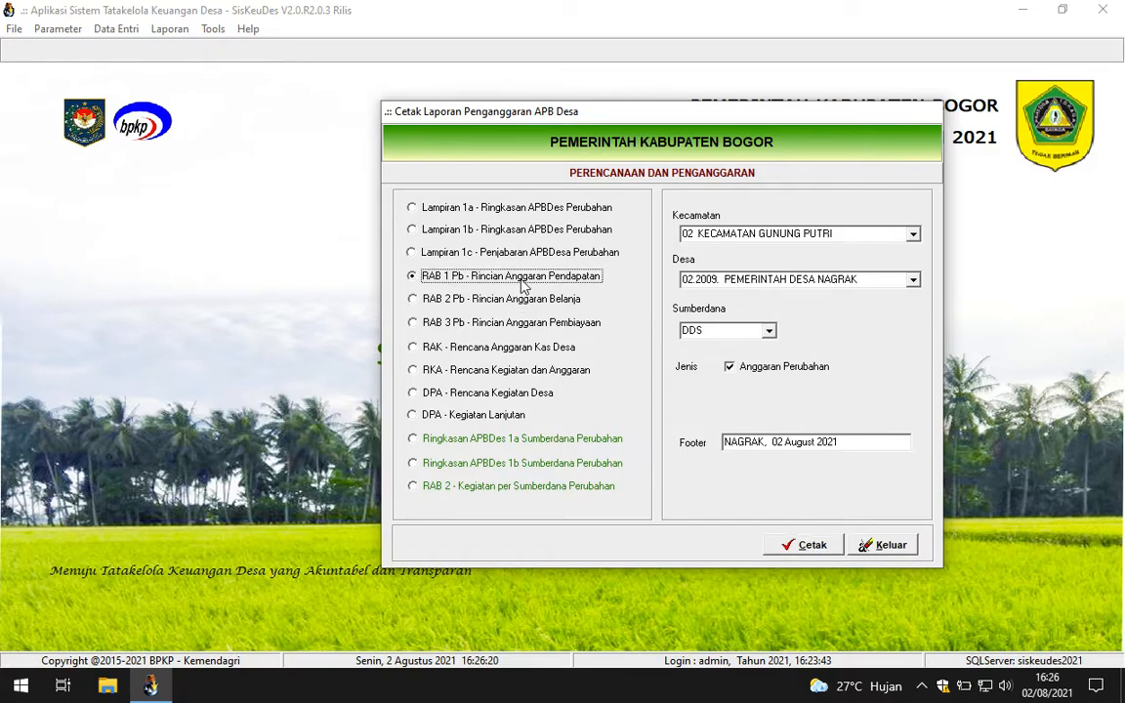
{"action": "left_click", "coordinate": [514, 303]}
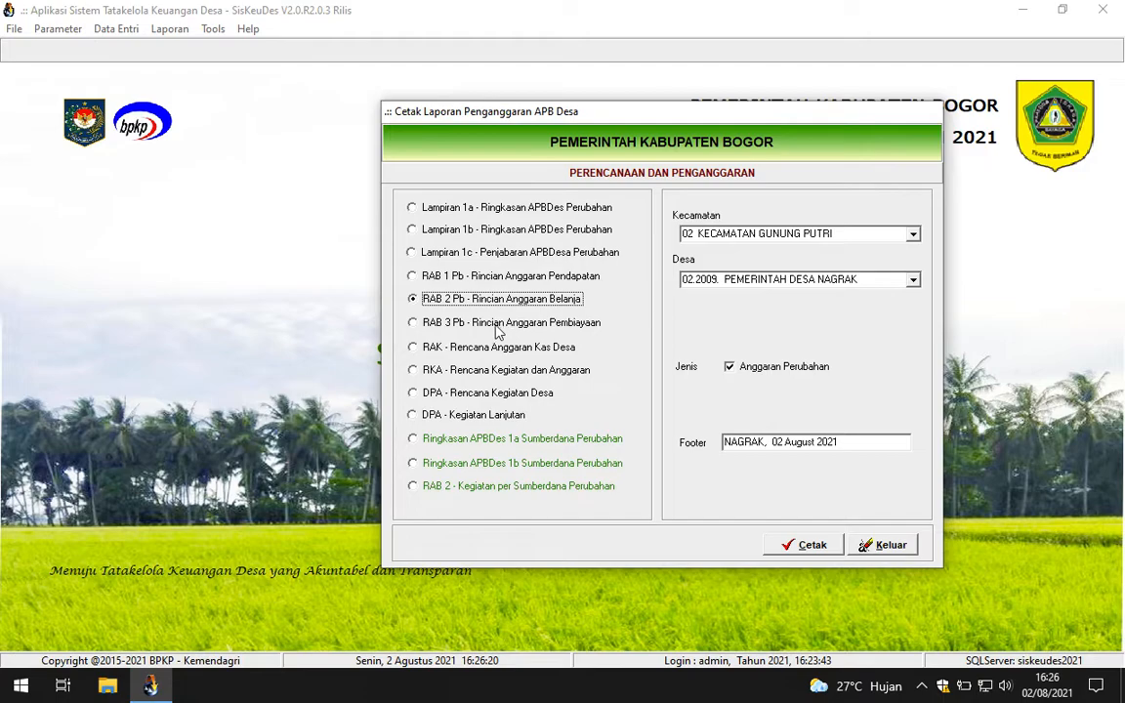
{"action": "left_click", "coordinate": [450, 328]}
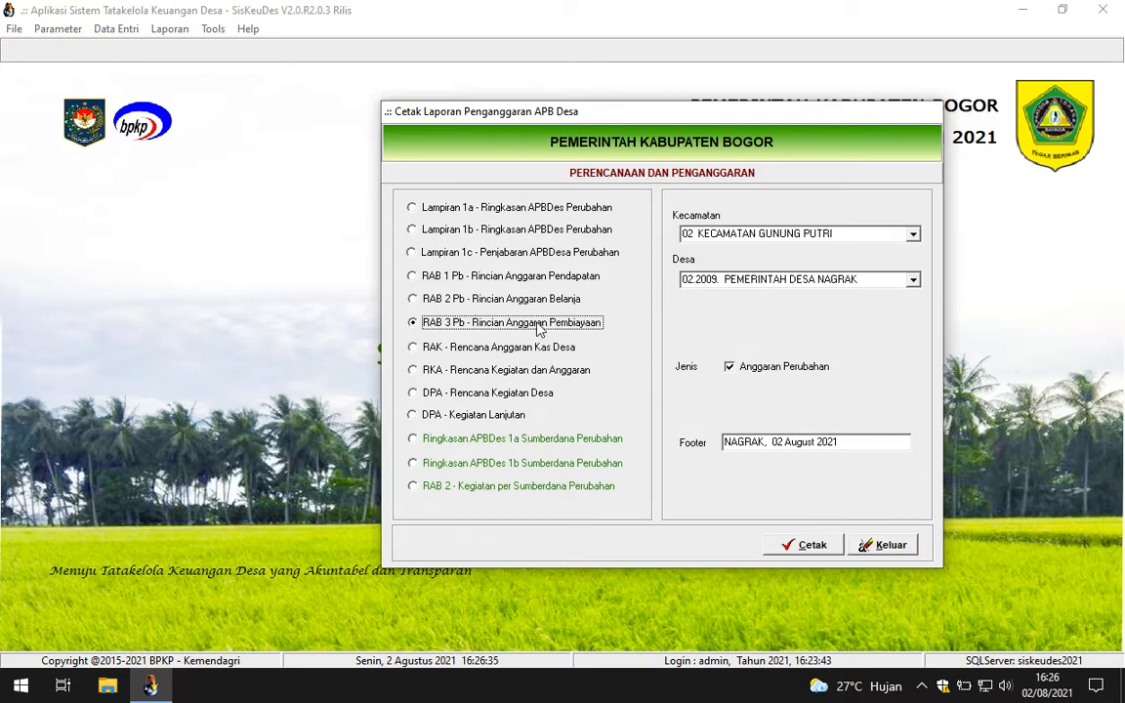
{"action": "left_click", "coordinate": [778, 545]}
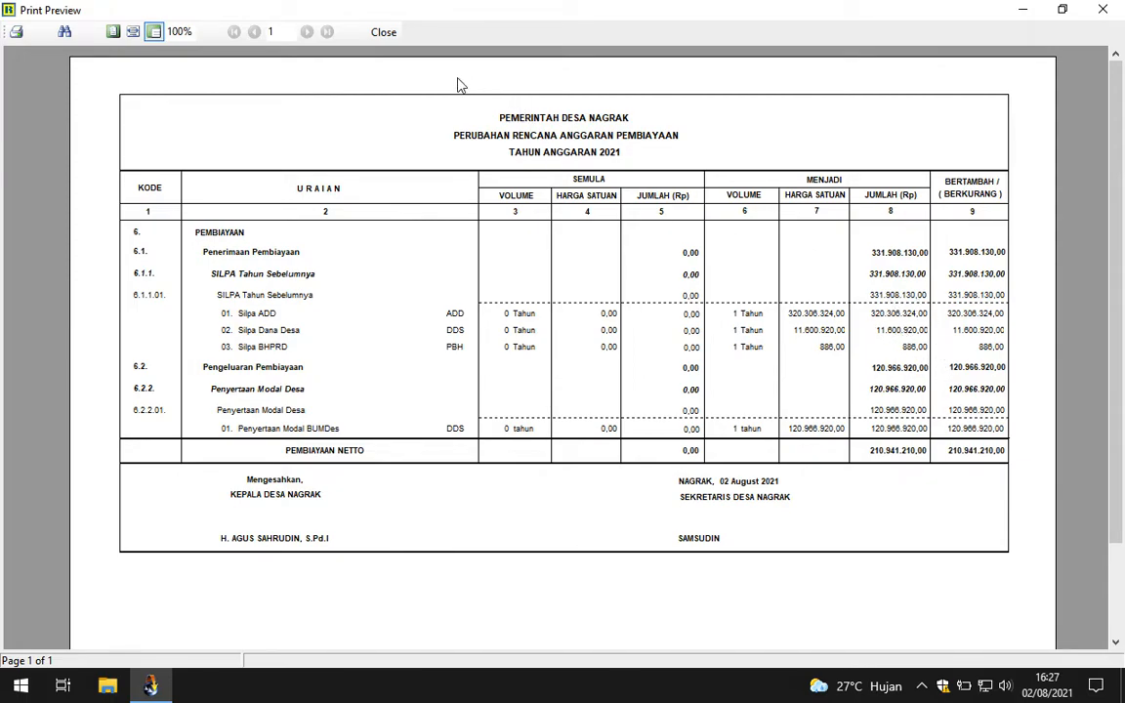
{"action": "left_click", "coordinate": [373, 32]}
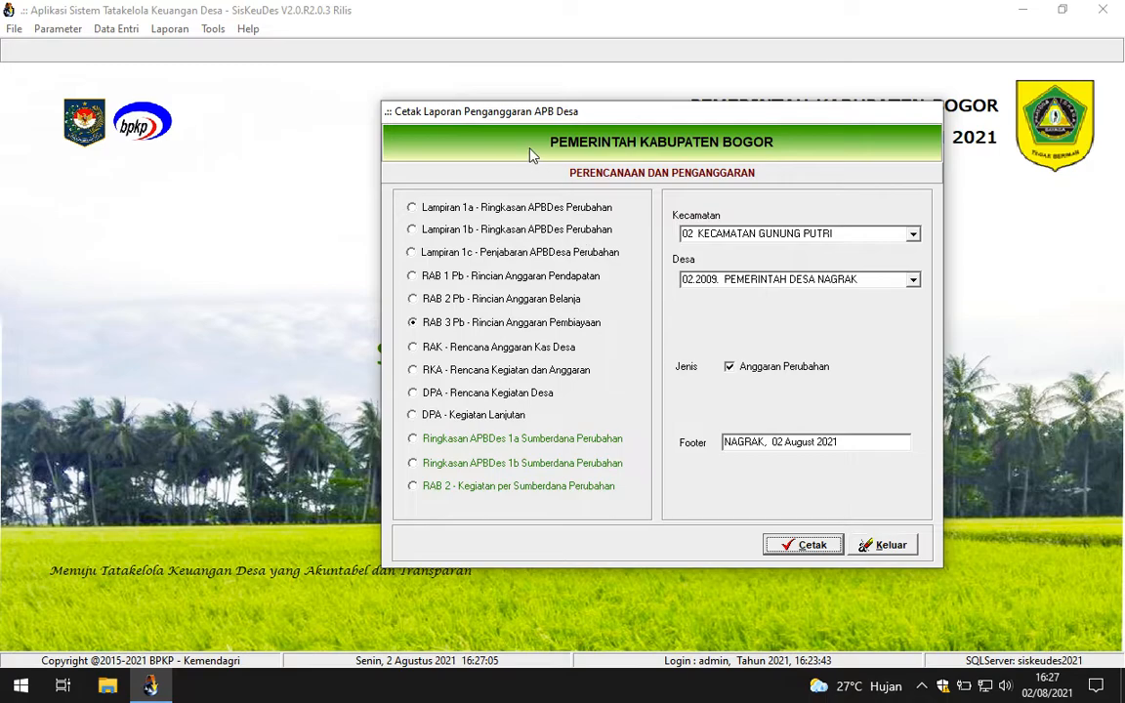
Step: Open the Penatausahaan reports and choose Buku Pembantu Bank
{"action": "left_click_drag", "start_coordinate": [510, 119], "coordinate": [678, 122]}
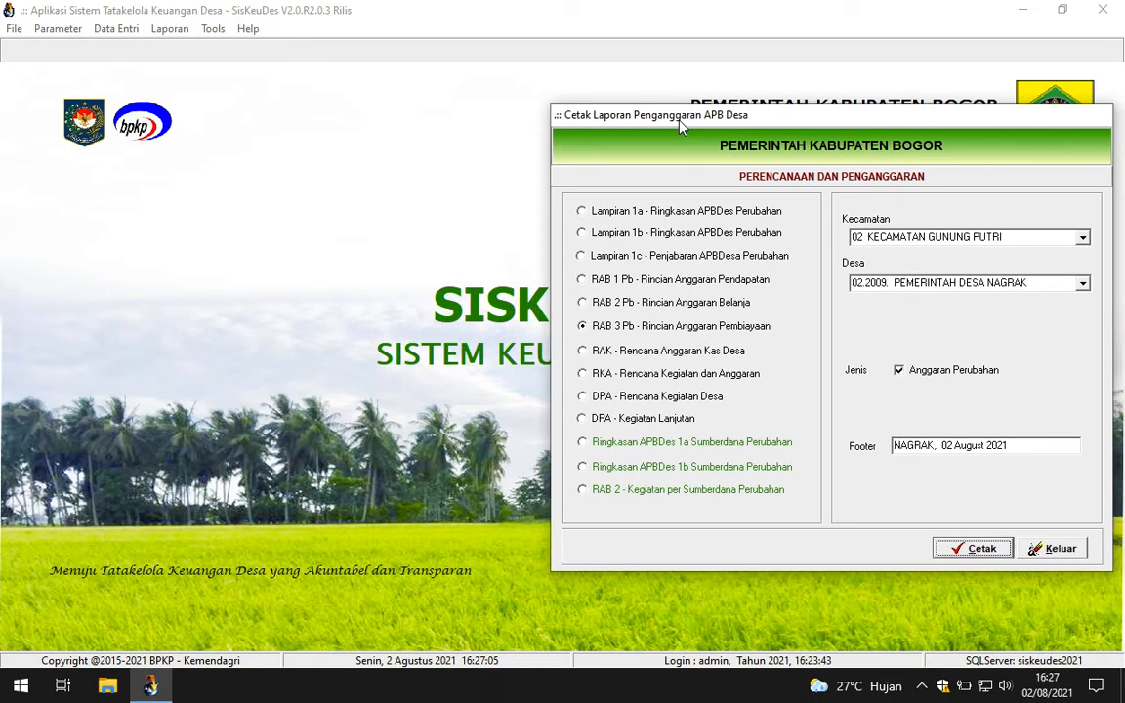
{"action": "left_click", "coordinate": [162, 32]}
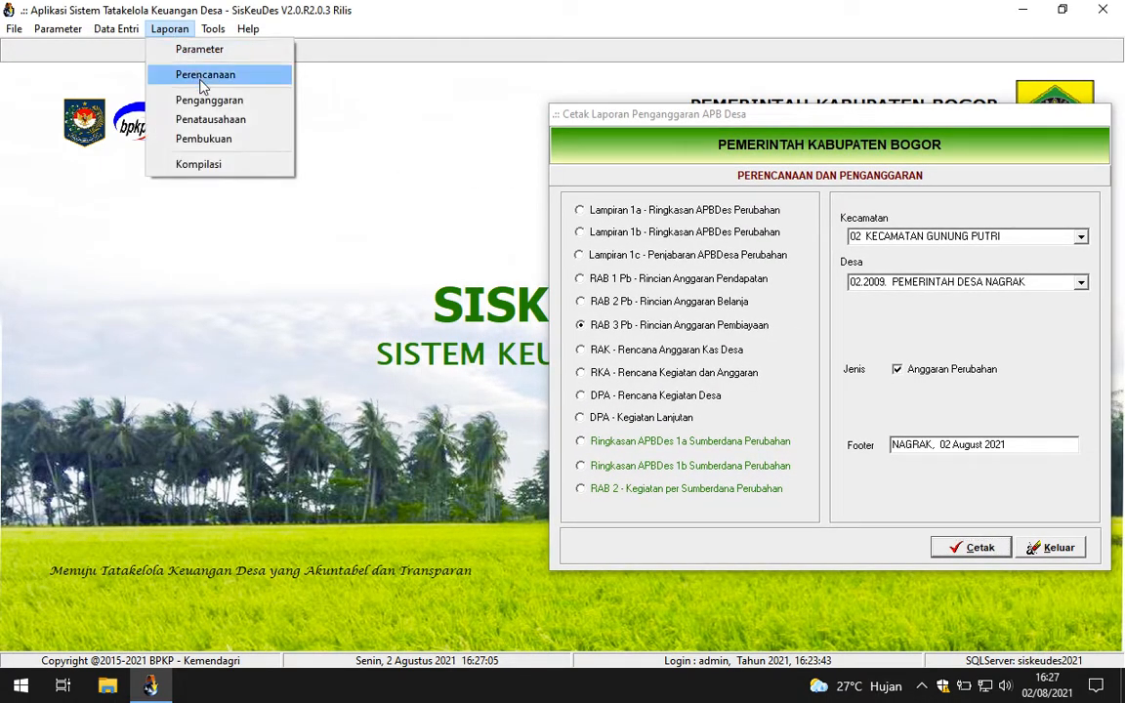
{"action": "left_click", "coordinate": [211, 119]}
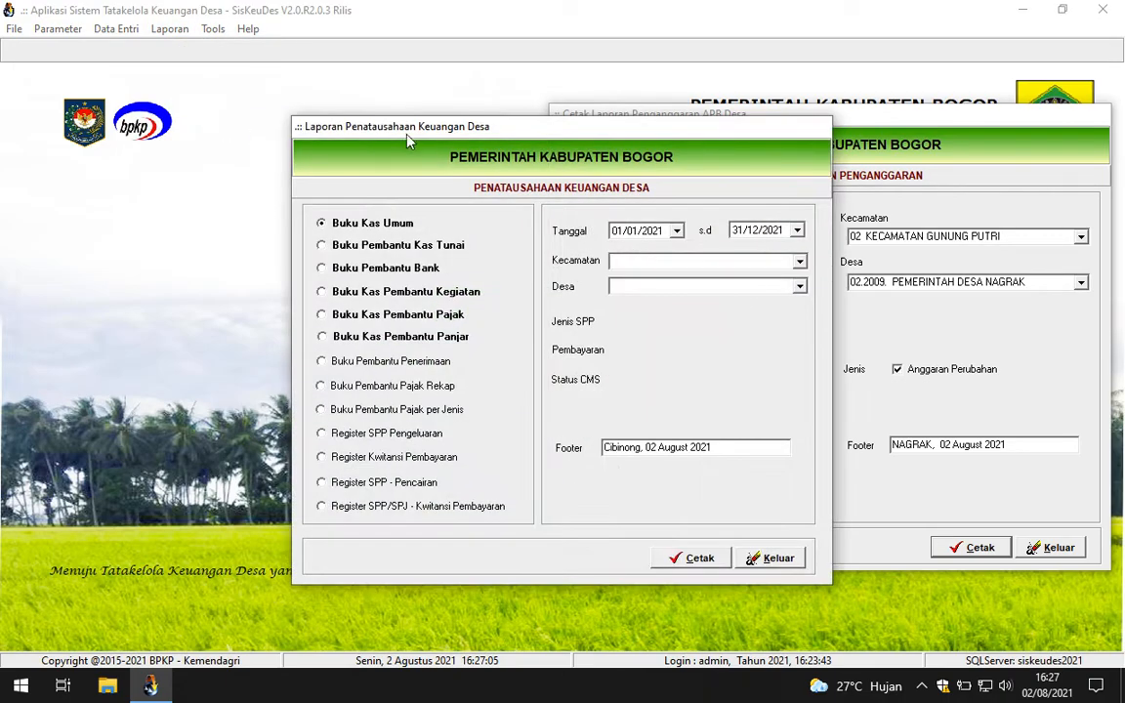
{"action": "left_click_drag", "start_coordinate": [429, 137], "coordinate": [381, 123]}
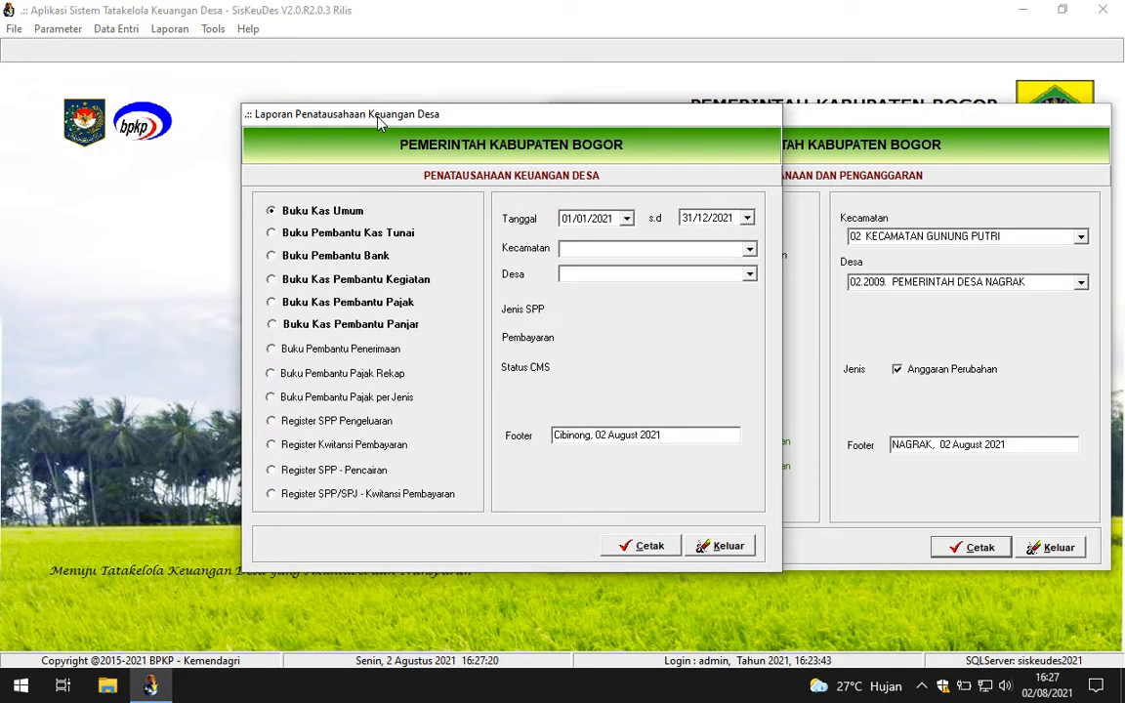
{"action": "left_click", "coordinate": [330, 258]}
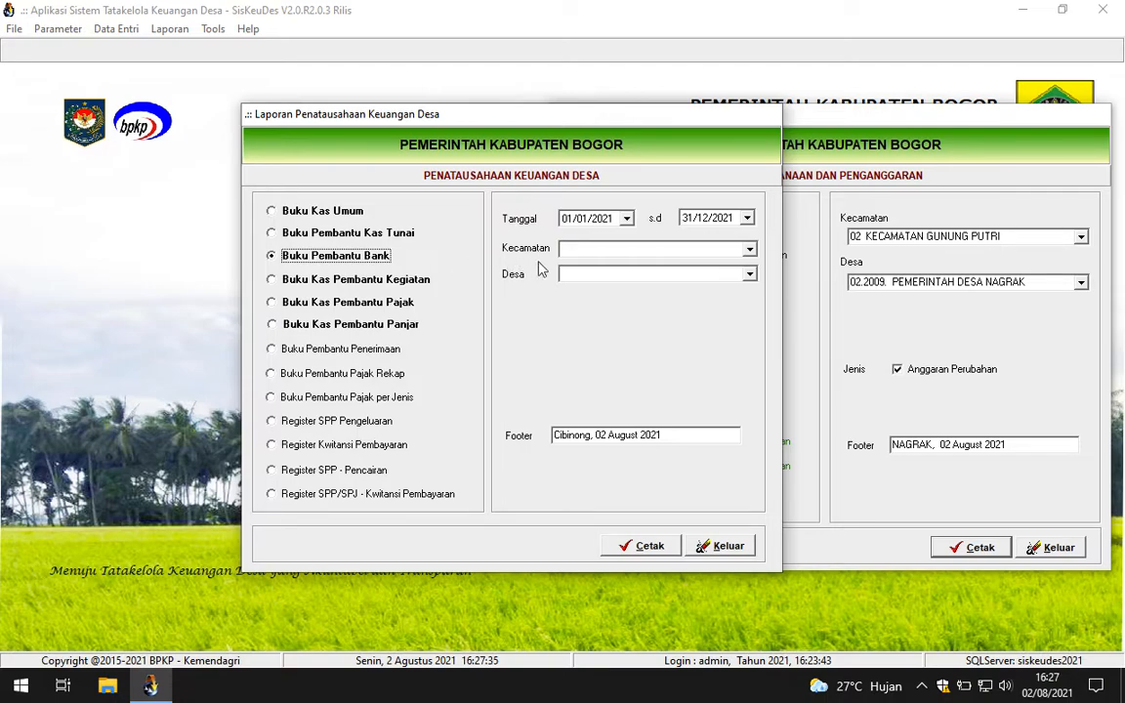
Step: Select 02 Kecamatan Gunung Putri and Pemerintah Desa Nagrak
{"action": "left_click", "coordinate": [749, 250]}
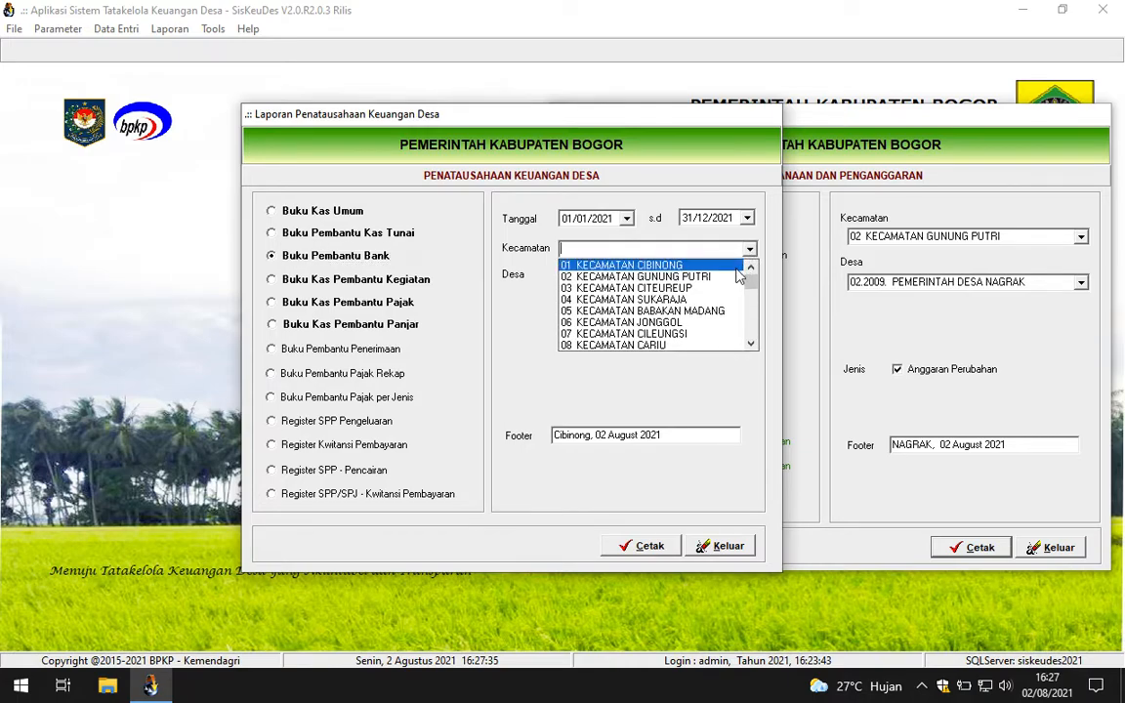
{"action": "left_click", "coordinate": [737, 278]}
{"action": "left_click", "coordinate": [749, 275]}
{"action": "left_click_drag", "start_coordinate": [752, 302], "coordinate": [758, 342]}
{"action": "left_click", "coordinate": [674, 359]}
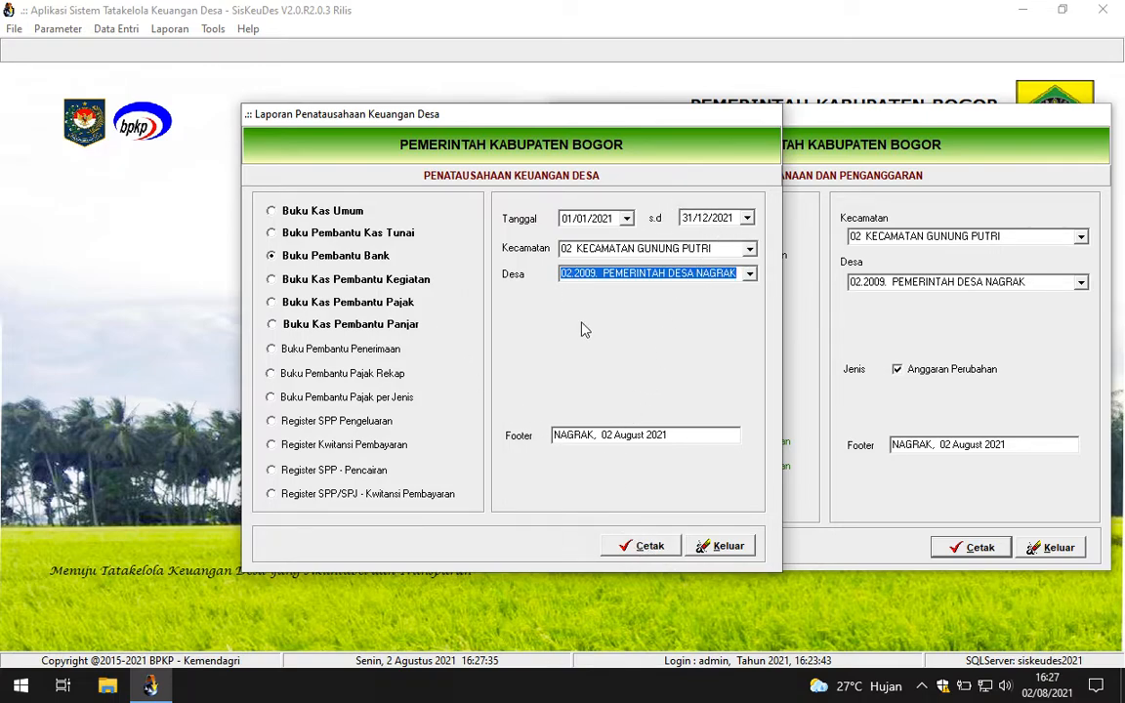
Step: Set the report end date to 30/06/2021
{"action": "left_click", "coordinate": [746, 218]}
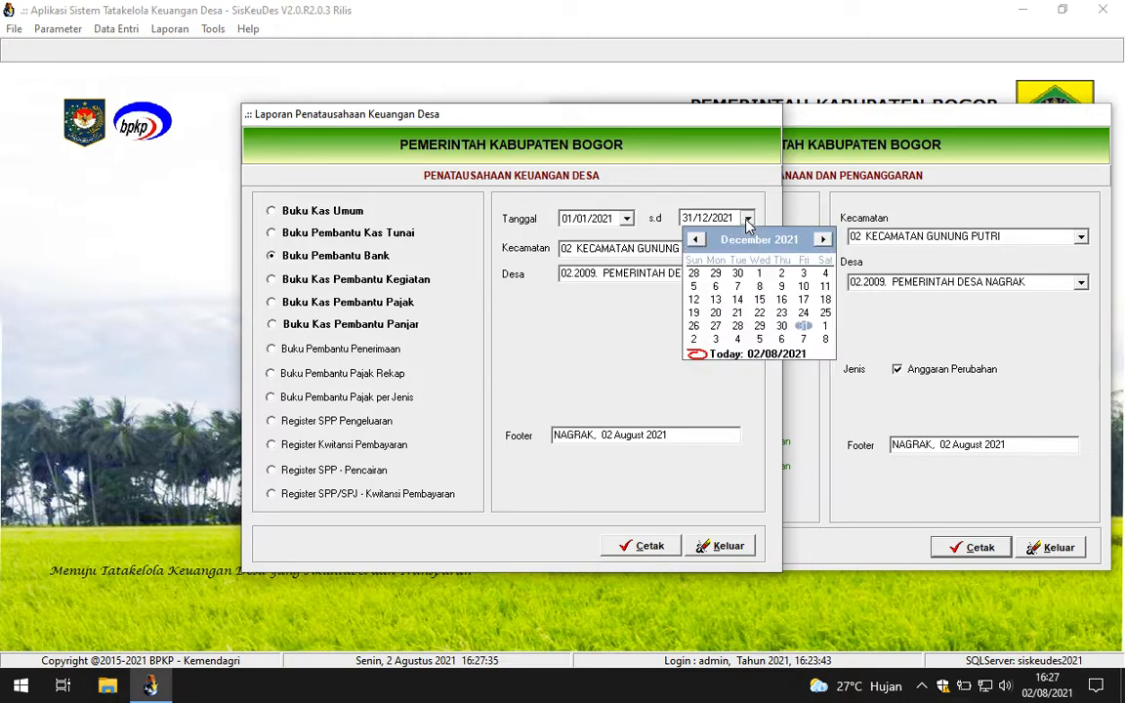
{"action": "left_click", "coordinate": [695, 239]}
{"action": "left_click", "coordinate": [695, 239]}
{"action": "left_click", "coordinate": [695, 239]}
{"action": "left_click", "coordinate": [695, 239]}
{"action": "left_click", "coordinate": [695, 239]}
{"action": "left_click", "coordinate": [695, 239]}
{"action": "left_click", "coordinate": [759, 326]}
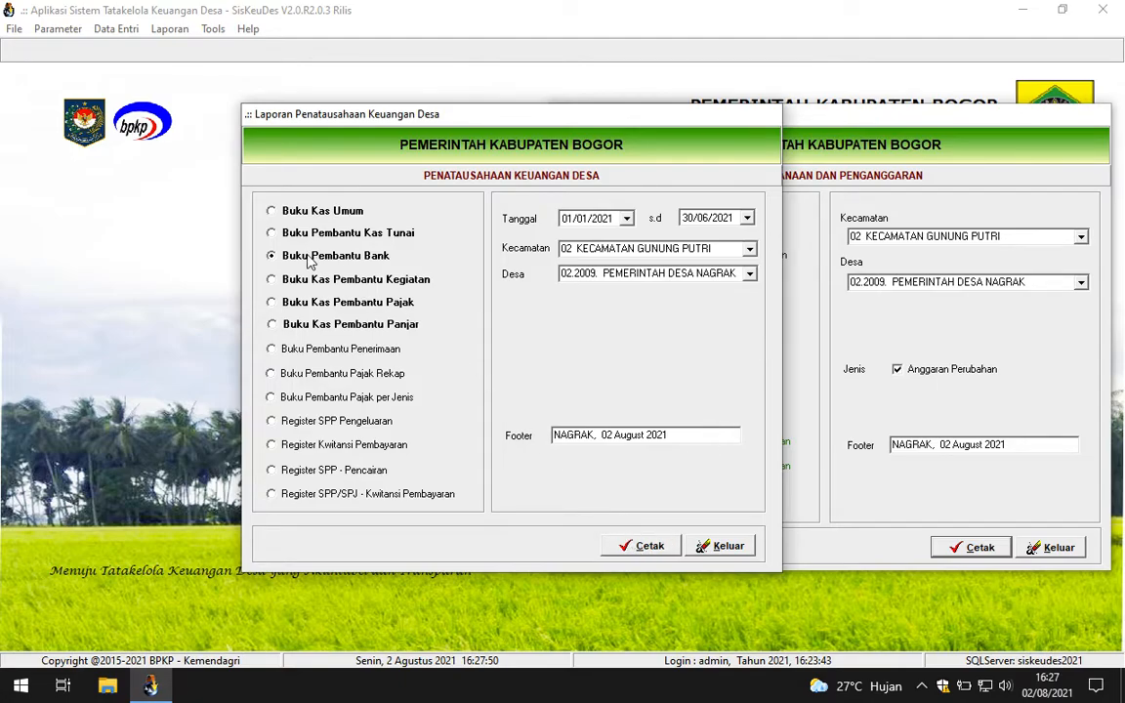
Step: Generate the Buku Pembantu Bank preview at page width and read through page 1
{"action": "left_click", "coordinate": [644, 552]}
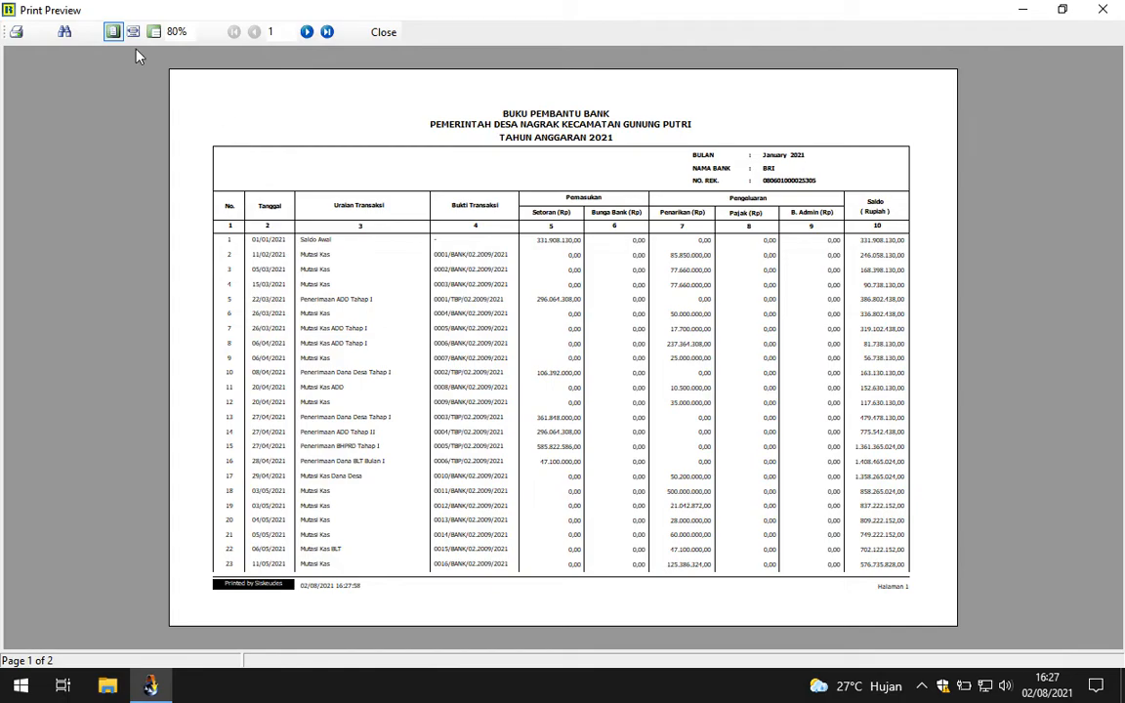
{"action": "left_click", "coordinate": [132, 32]}
{"action": "scroll", "coordinate": [1120, 227], "scroll_direction": "down", "scroll_amount": 2}
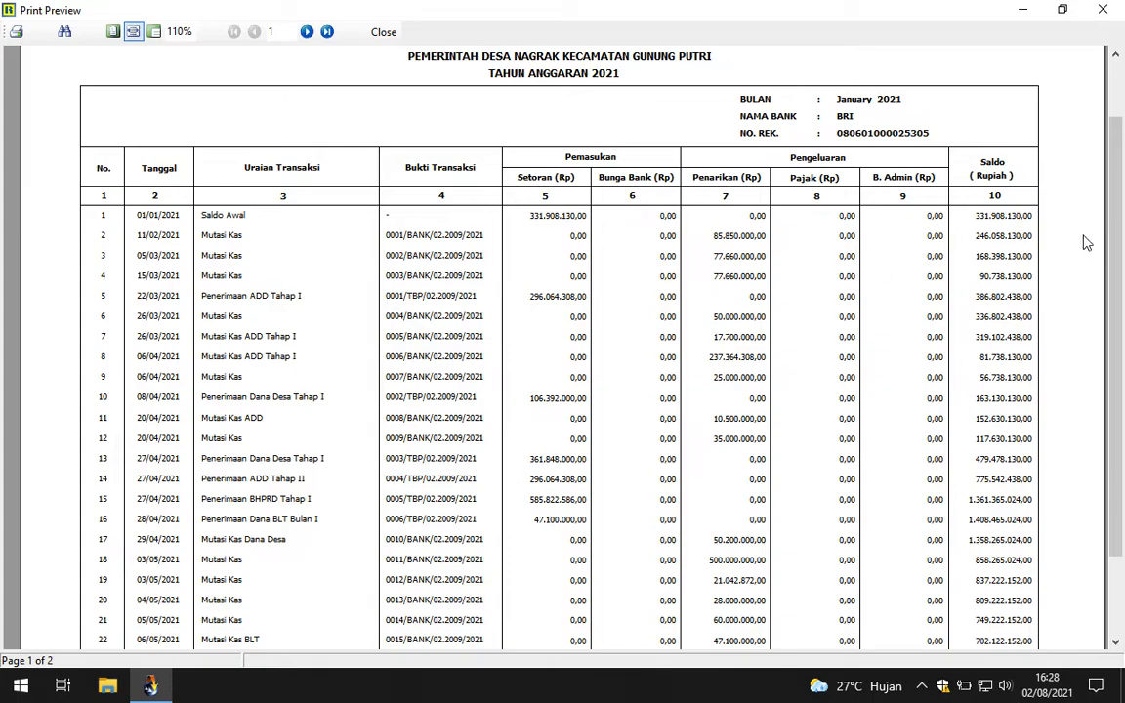
{"action": "left_click_drag", "start_coordinate": [1119, 227], "coordinate": [1121, 269]}
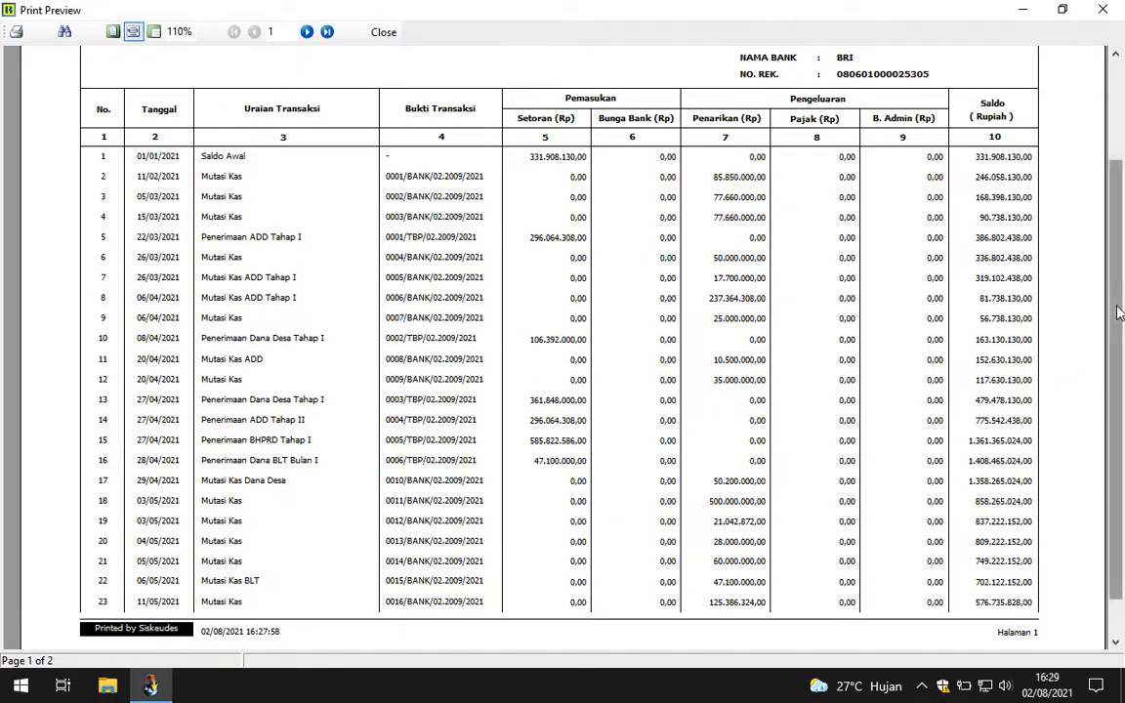
{"action": "scroll", "coordinate": [1119, 319], "scroll_direction": "down", "scroll_amount": 2}
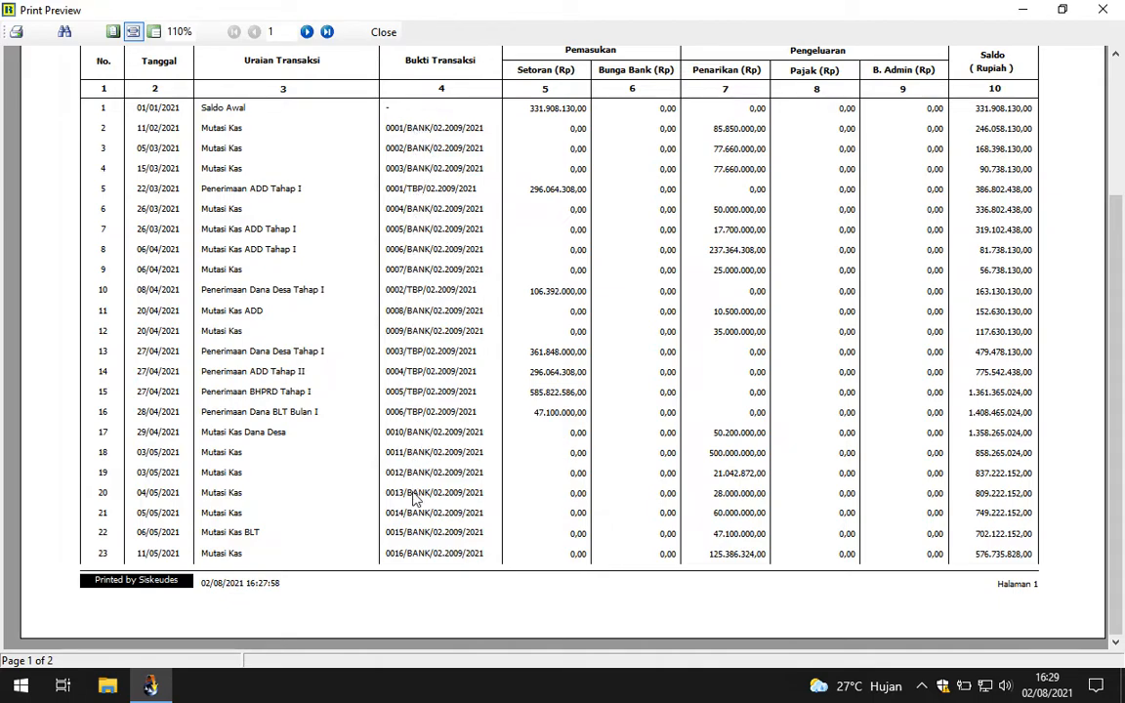
Step: View page 2 of the bank ledger preview, then go back to page 1
{"action": "left_click", "coordinate": [307, 33]}
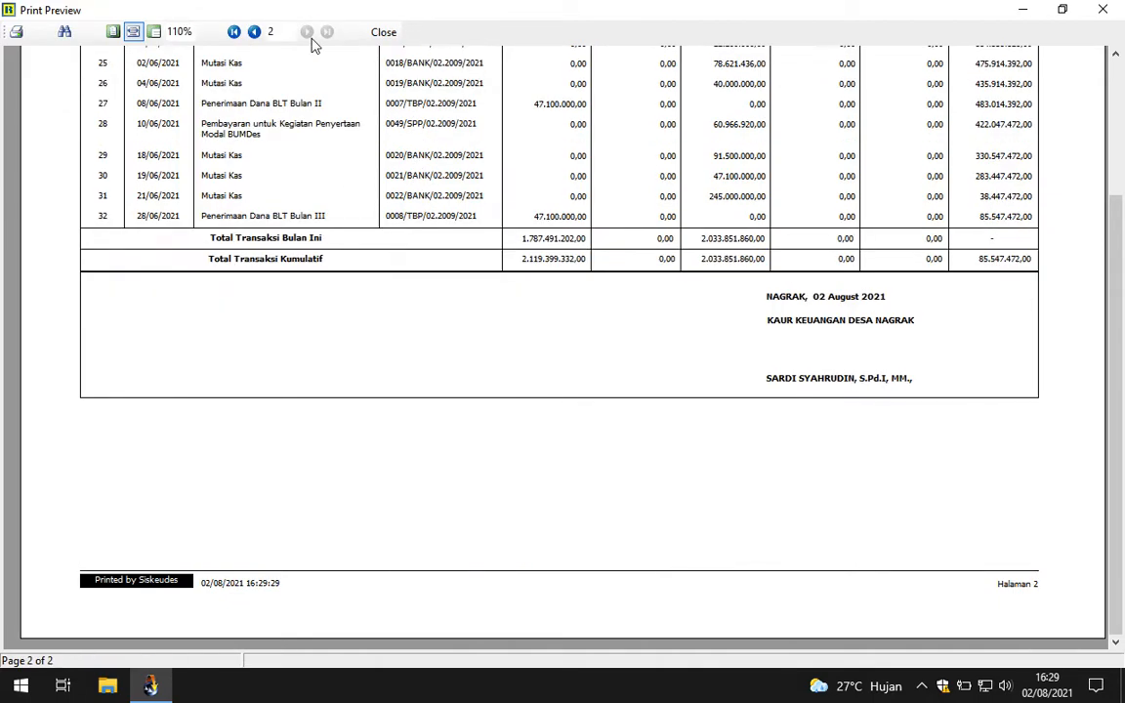
{"action": "scroll", "coordinate": [1119, 334], "scroll_direction": "up", "scroll_amount": 3}
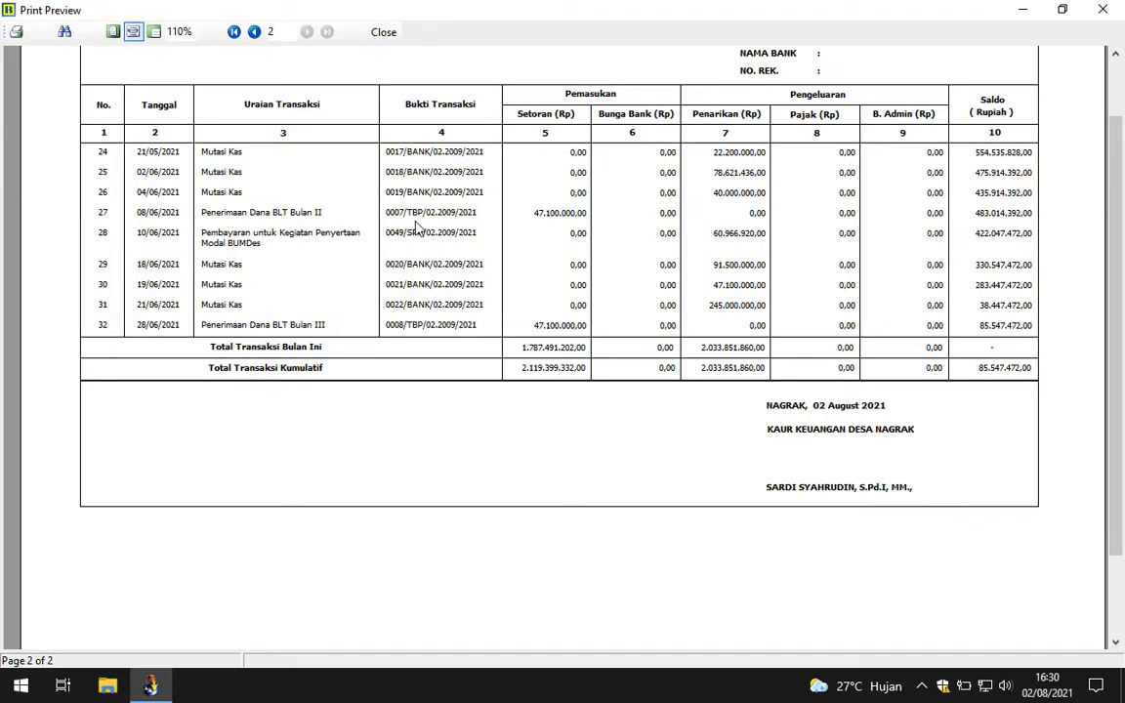
{"action": "left_click", "coordinate": [234, 31]}
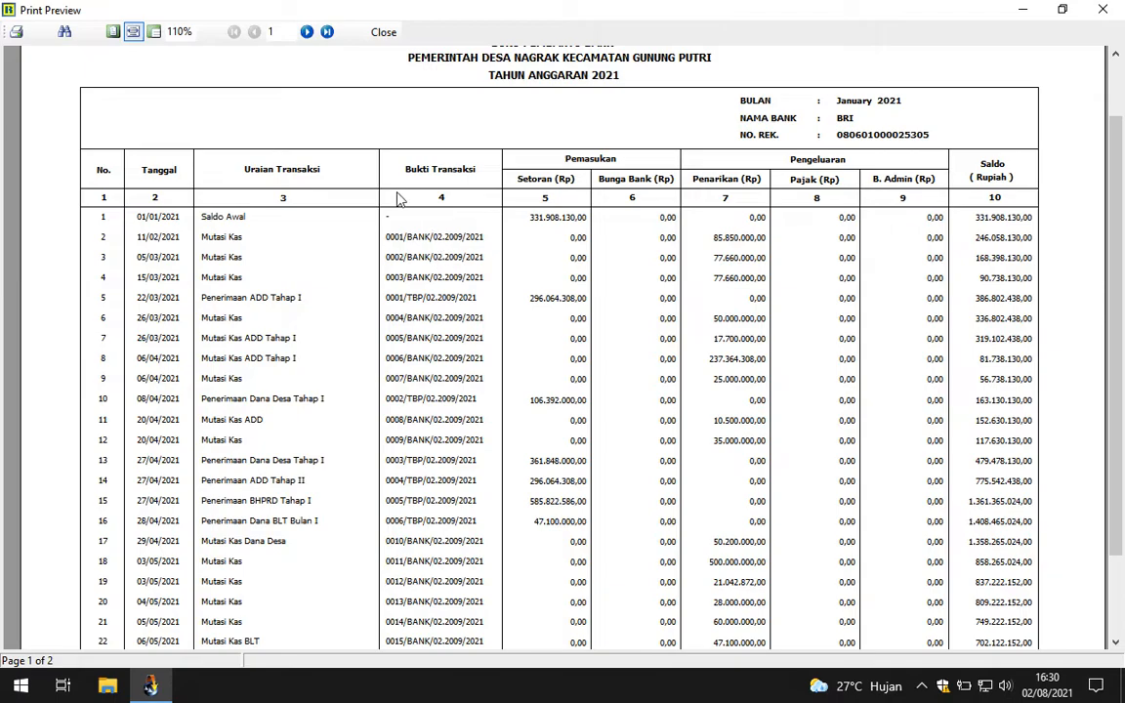
Step: Switch to the Buku Pembantu Kas Tunai report and preview it at page width
{"action": "left_click", "coordinate": [383, 31]}
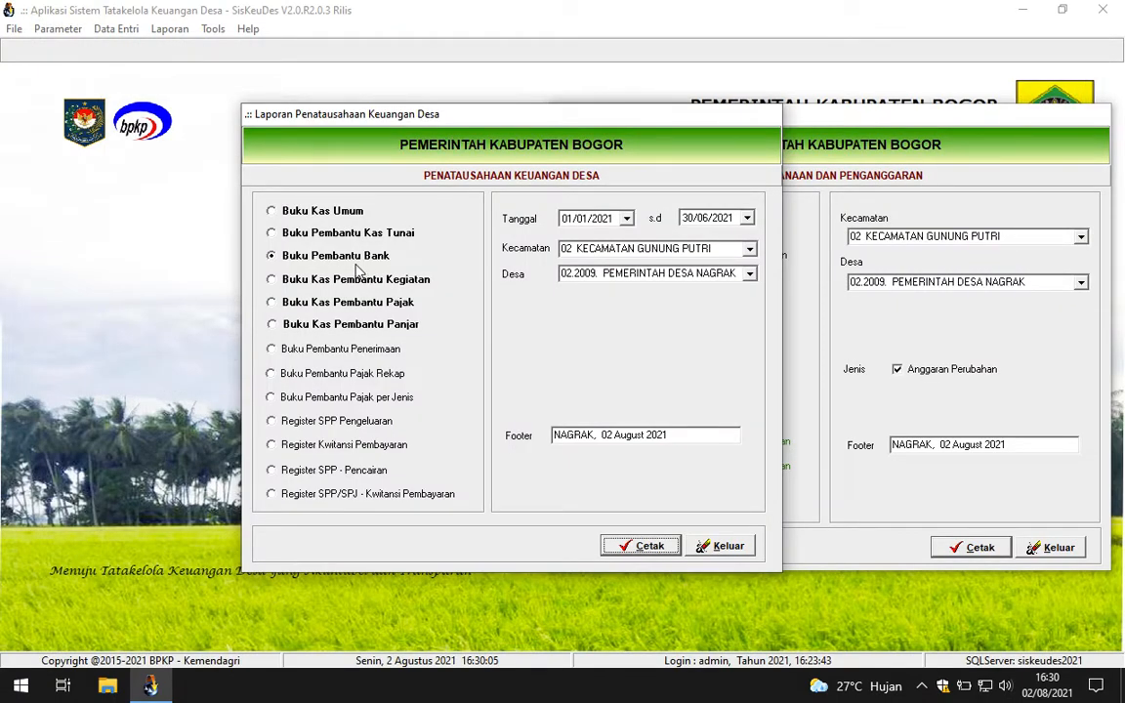
{"action": "left_click", "coordinate": [335, 234]}
{"action": "left_click", "coordinate": [639, 550]}
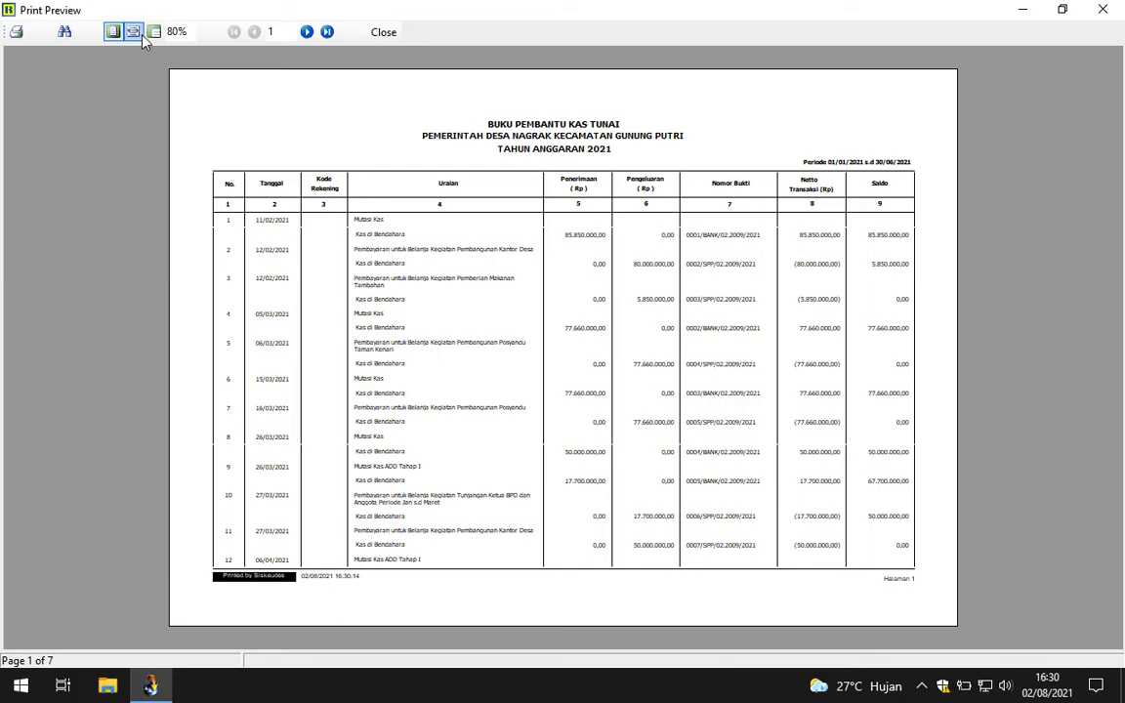
{"action": "left_click", "coordinate": [132, 33]}
{"action": "left_click_drag", "start_coordinate": [1120, 216], "coordinate": [1121, 248]}
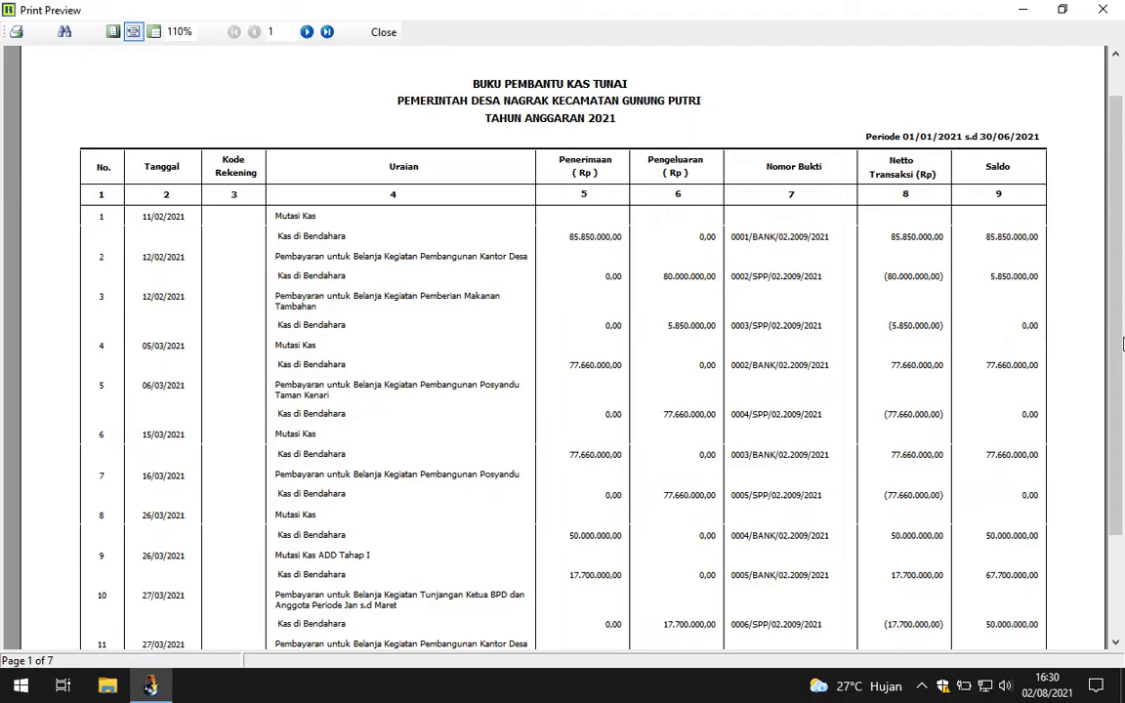
Step: Scroll through page 1 of the Buku Pembantu Kas Tunai preview
{"action": "scroll", "coordinate": [1004, 292], "scroll_direction": "down", "scroll_amount": 1}
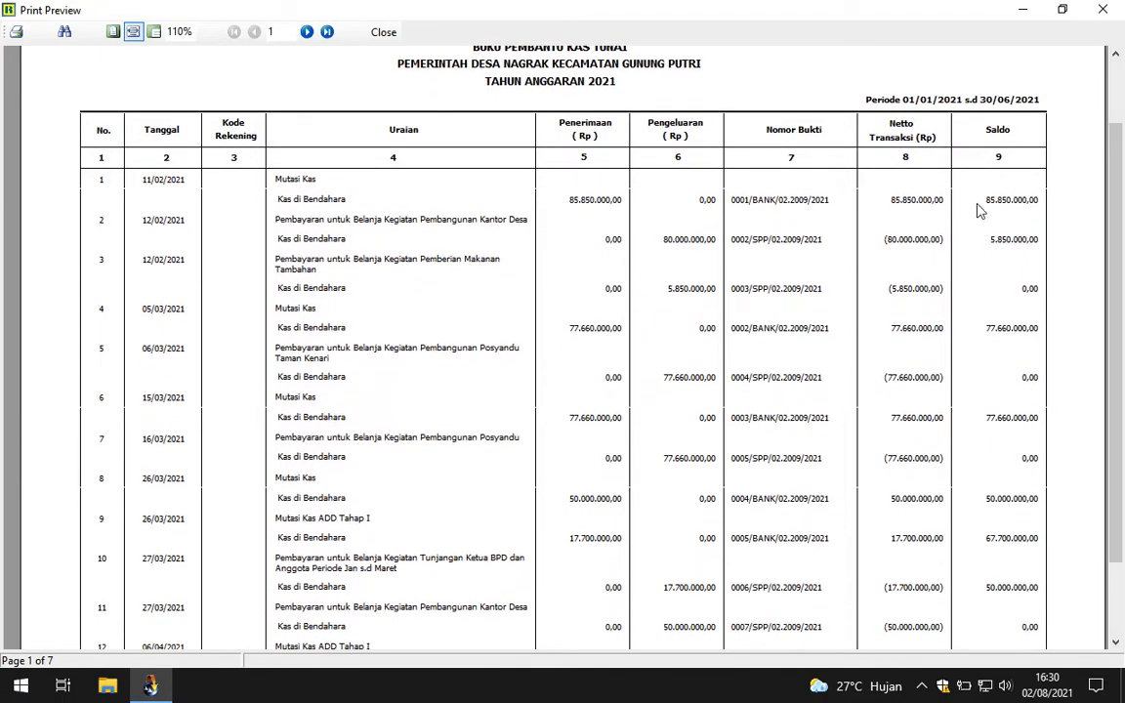
{"action": "scroll", "coordinate": [1116, 527], "scroll_direction": "down", "scroll_amount": 1}
{"action": "scroll", "coordinate": [1115, 527], "scroll_direction": "down", "scroll_amount": 1}
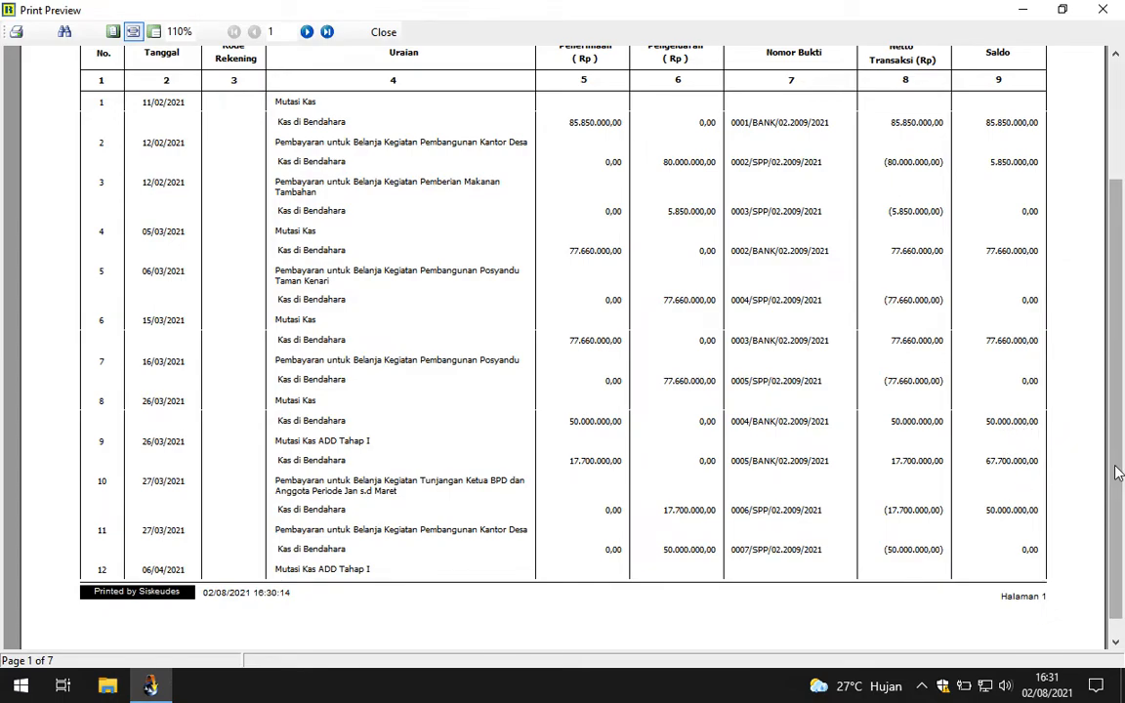
{"action": "scroll", "coordinate": [1114, 420], "scroll_direction": "down", "scroll_amount": 1}
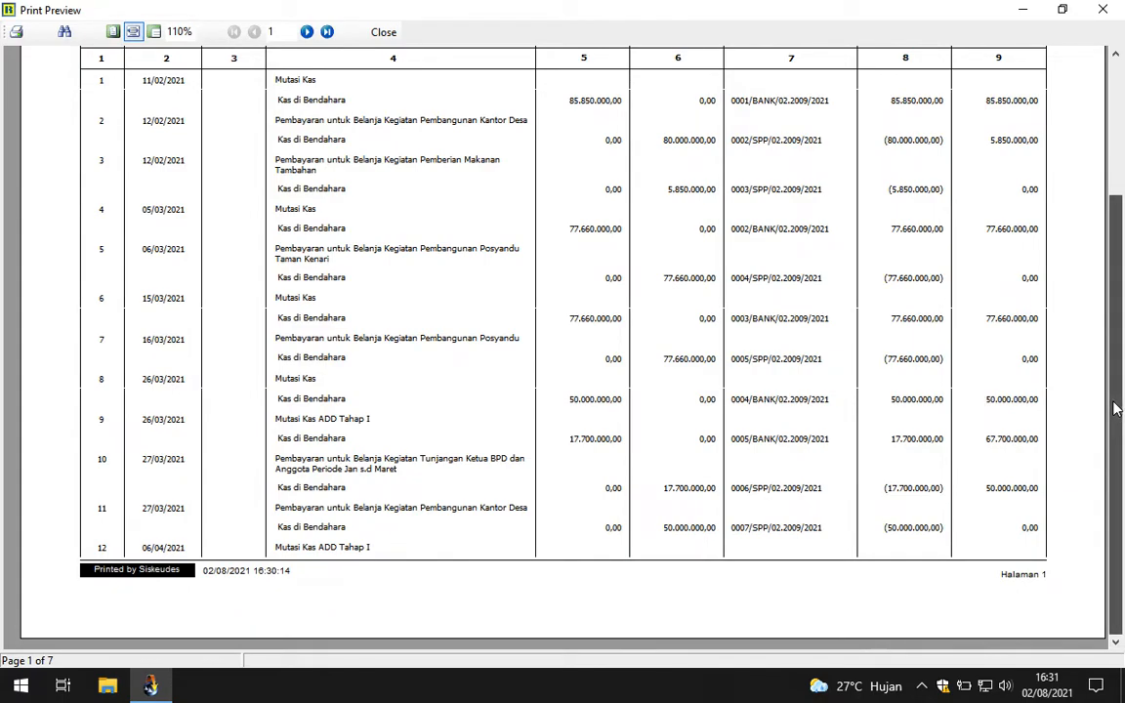
{"action": "scroll", "coordinate": [1117, 426], "scroll_direction": "up", "scroll_amount": 2}
{"action": "scroll", "coordinate": [1118, 426], "scroll_direction": "down", "scroll_amount": 2}
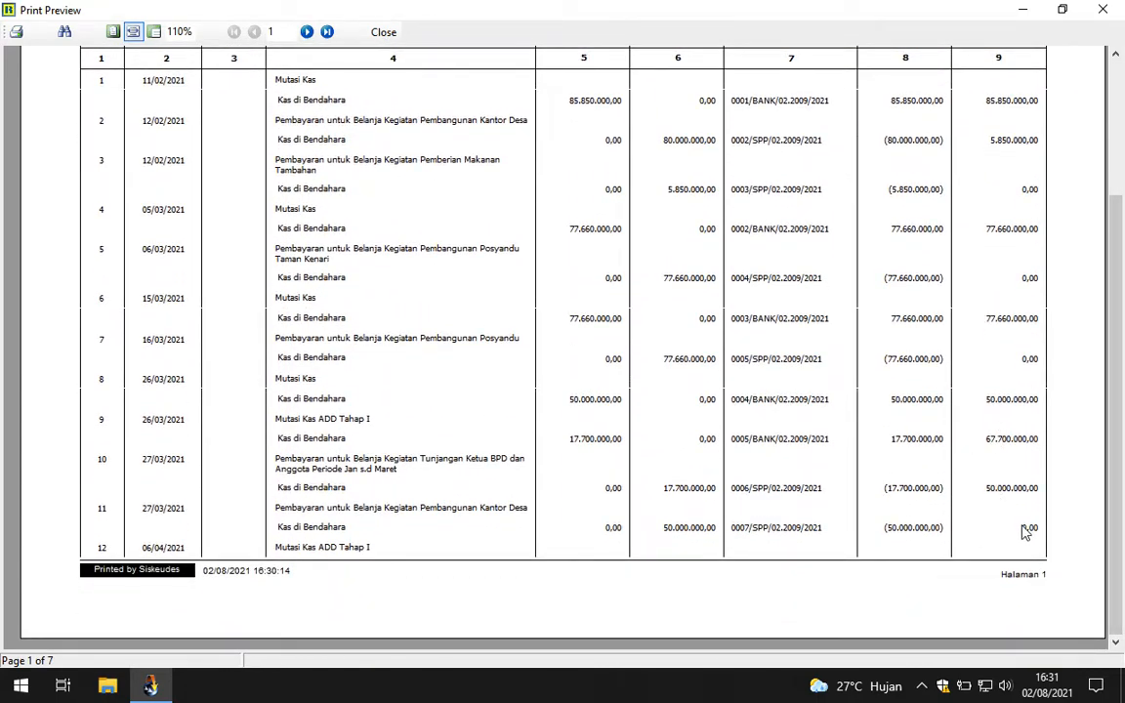
Step: Page through pages 2 to 7 of the cash ledger preview, then close it
{"action": "left_click", "coordinate": [306, 31]}
{"action": "scroll", "coordinate": [1119, 302], "scroll_direction": "up", "scroll_amount": 3}
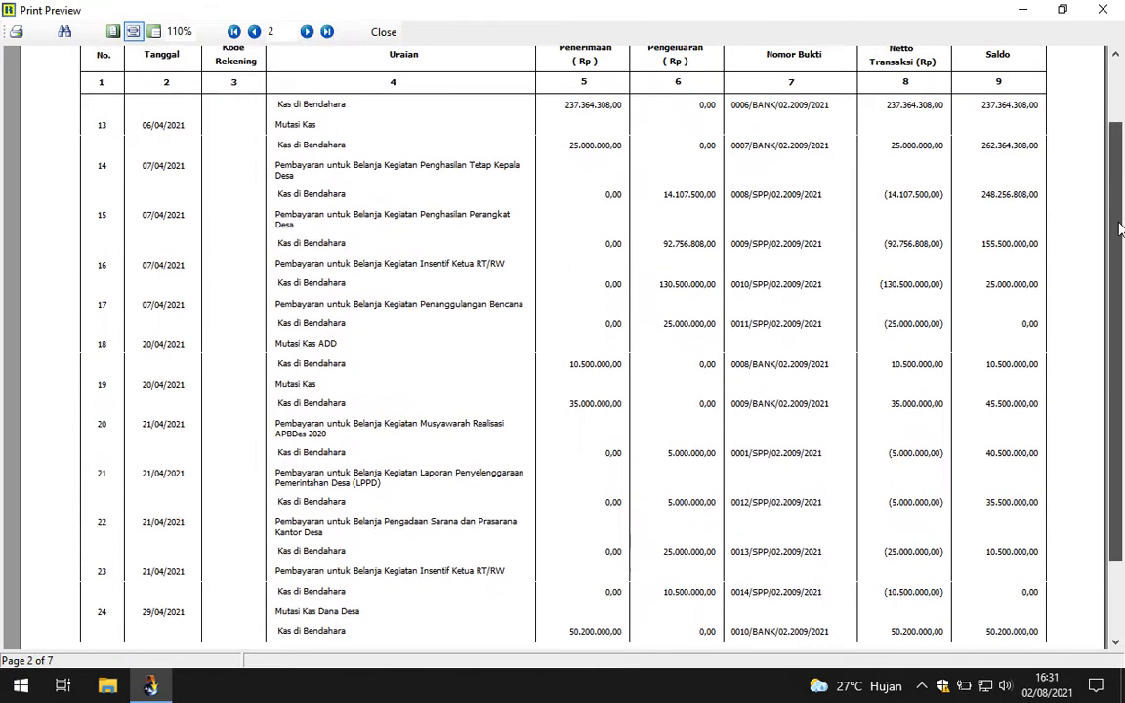
{"action": "scroll", "coordinate": [1119, 302], "scroll_direction": "down", "scroll_amount": 2}
{"action": "left_click", "coordinate": [306, 31]}
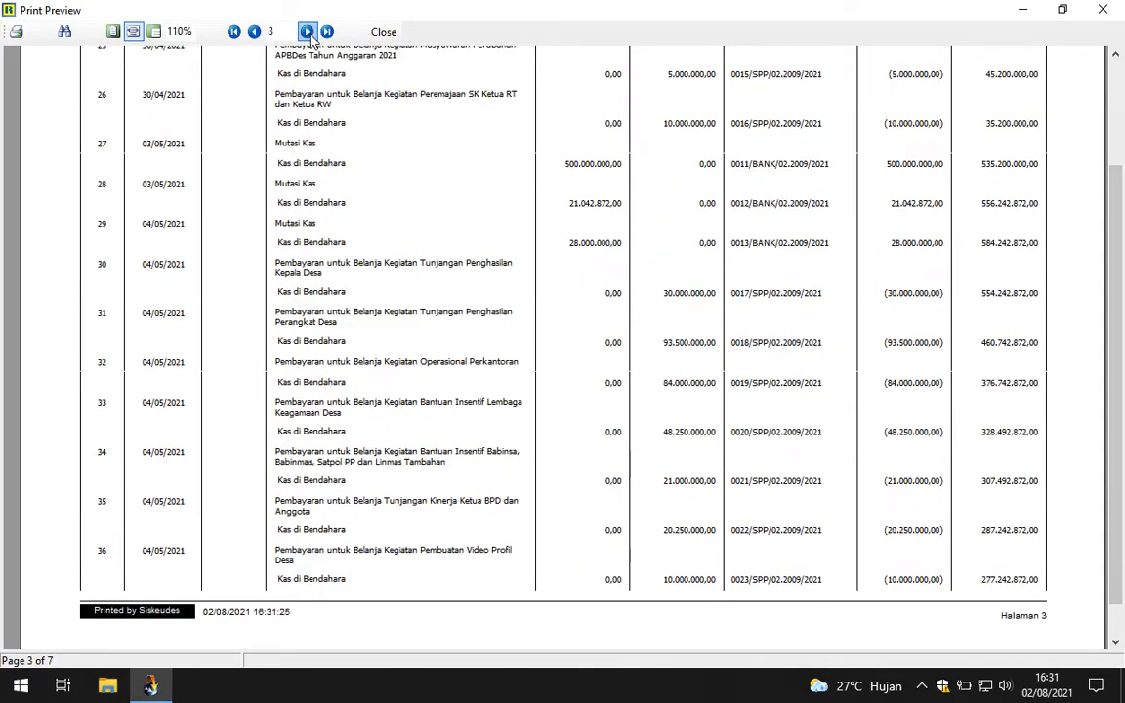
{"action": "left_click", "coordinate": [306, 32]}
{"action": "left_click", "coordinate": [306, 31]}
{"action": "left_click", "coordinate": [307, 32]}
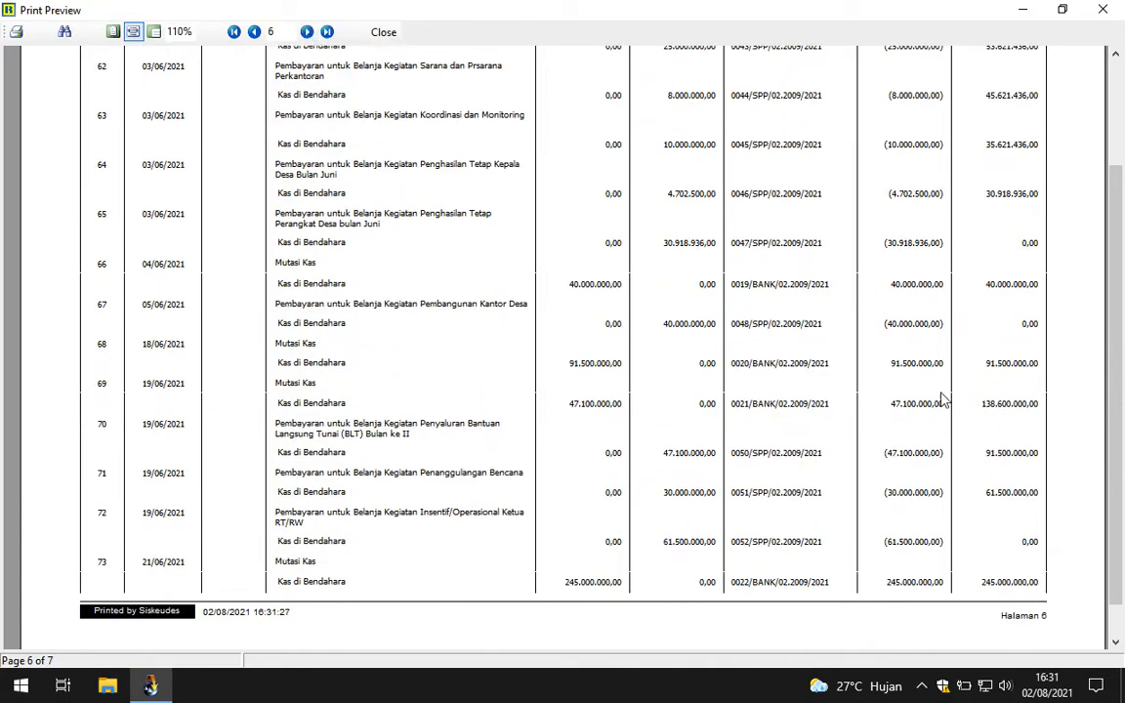
{"action": "left_click", "coordinate": [306, 31]}
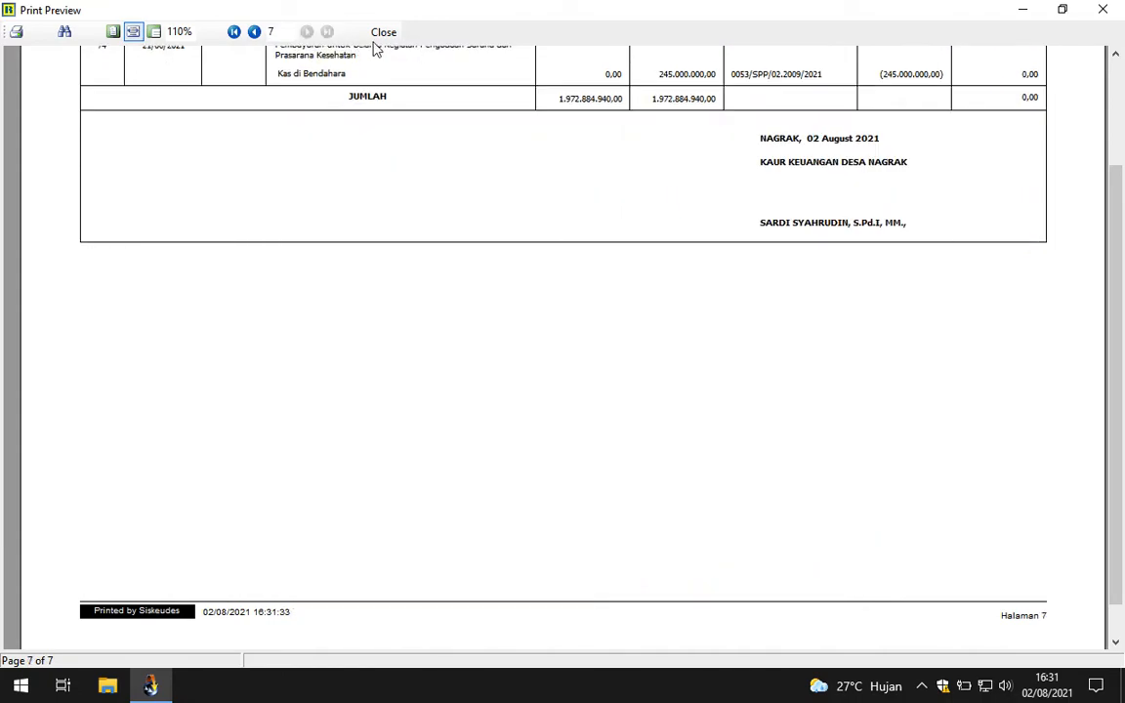
{"action": "left_click", "coordinate": [383, 33]}
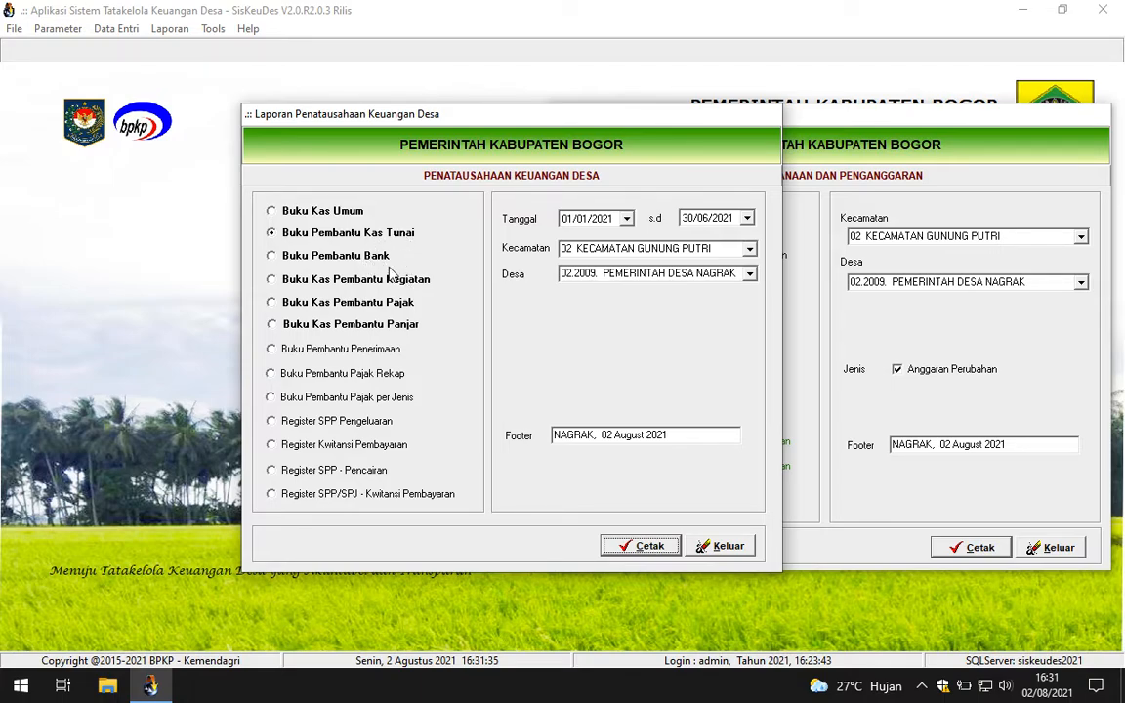
Step: Preview the Buku Kas Umum and show its last page at page width, with closing balance 85.547.472,00
{"action": "left_click", "coordinate": [272, 213]}
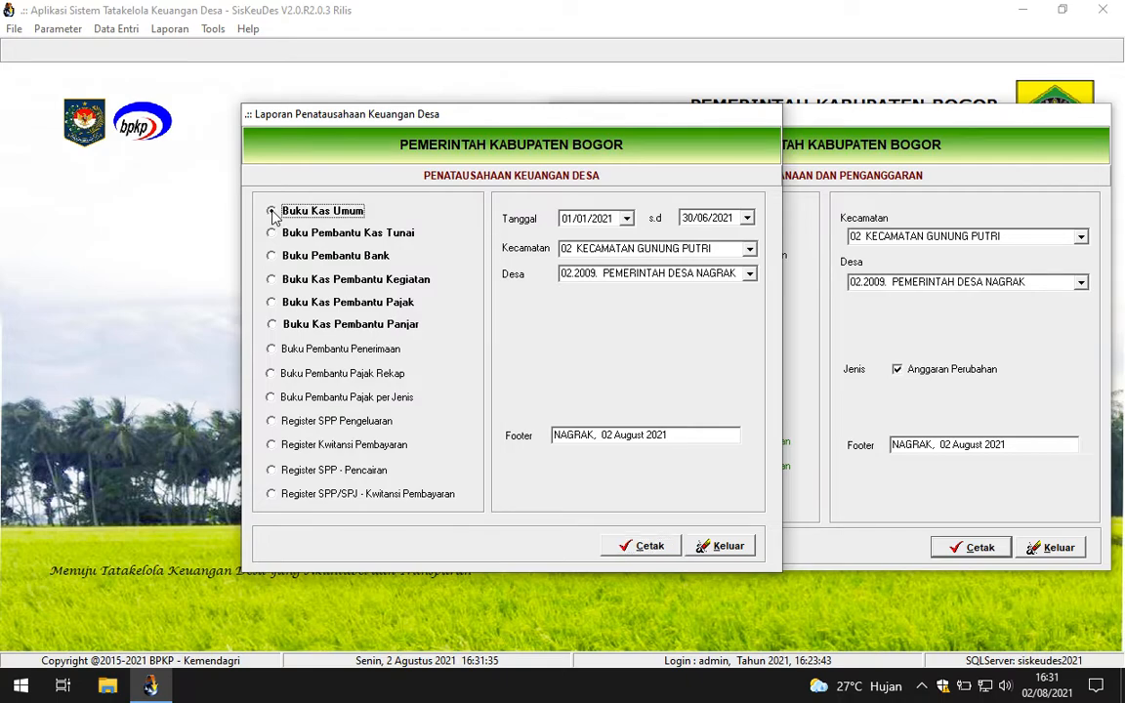
{"action": "left_click", "coordinate": [645, 548]}
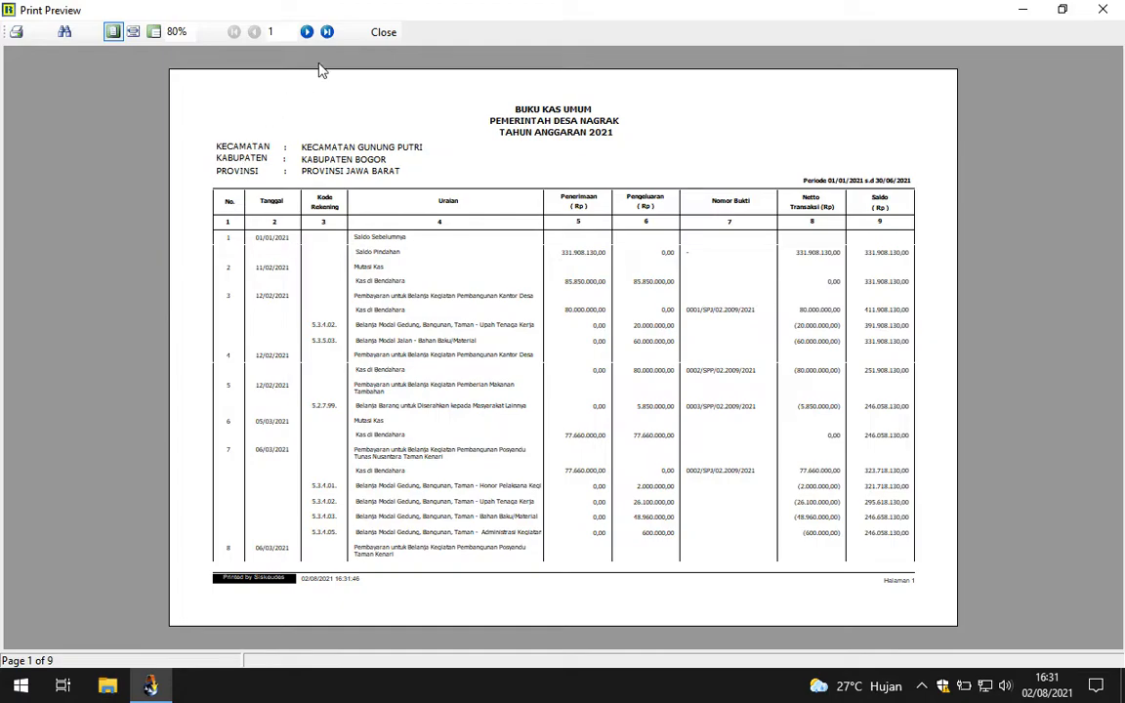
{"action": "left_click", "coordinate": [328, 32]}
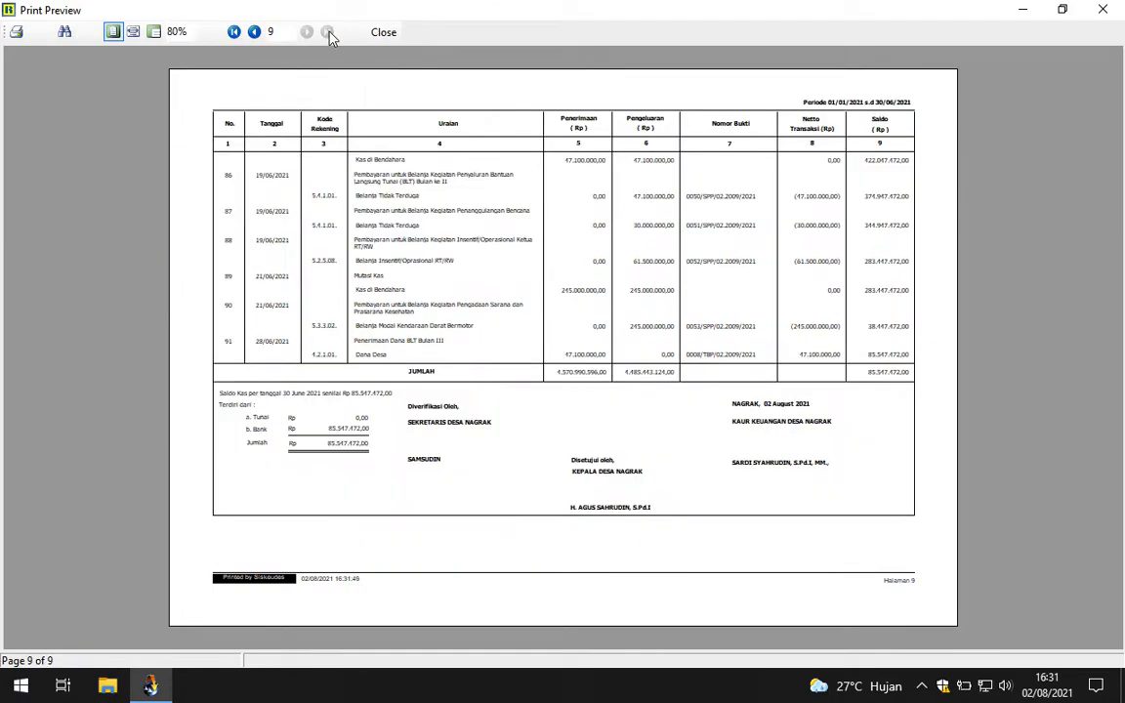
{"action": "left_click", "coordinate": [134, 32]}
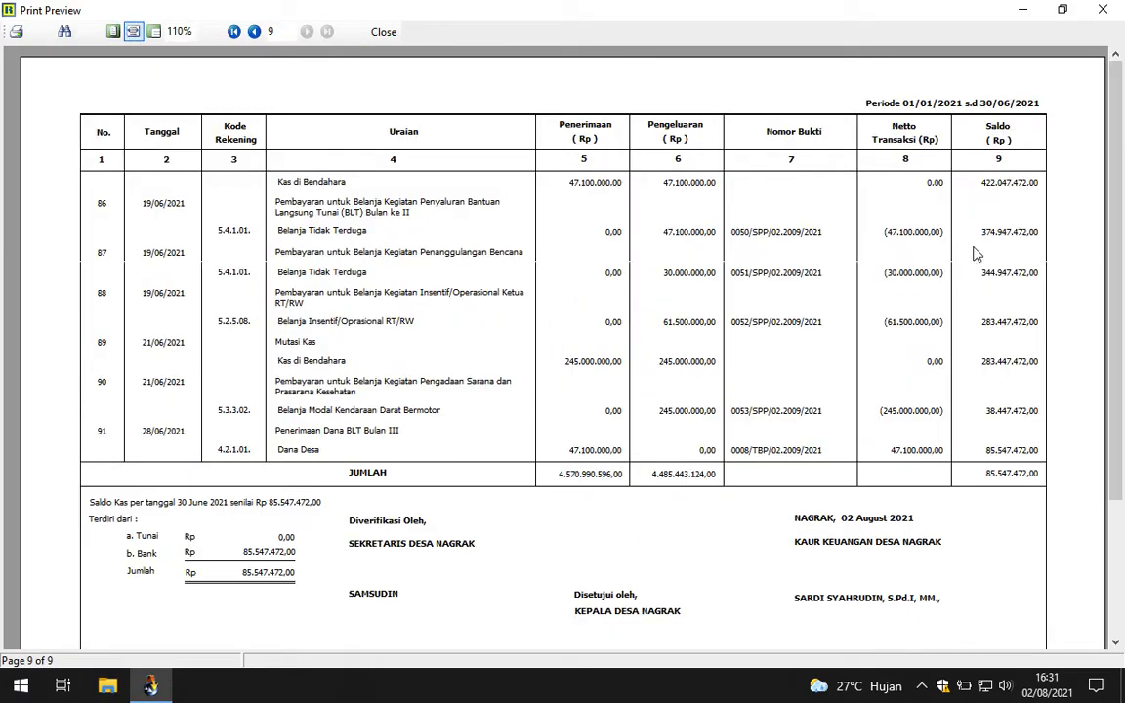
{"action": "scroll", "coordinate": [562, 390], "scroll_direction": "down", "scroll_amount": 5}
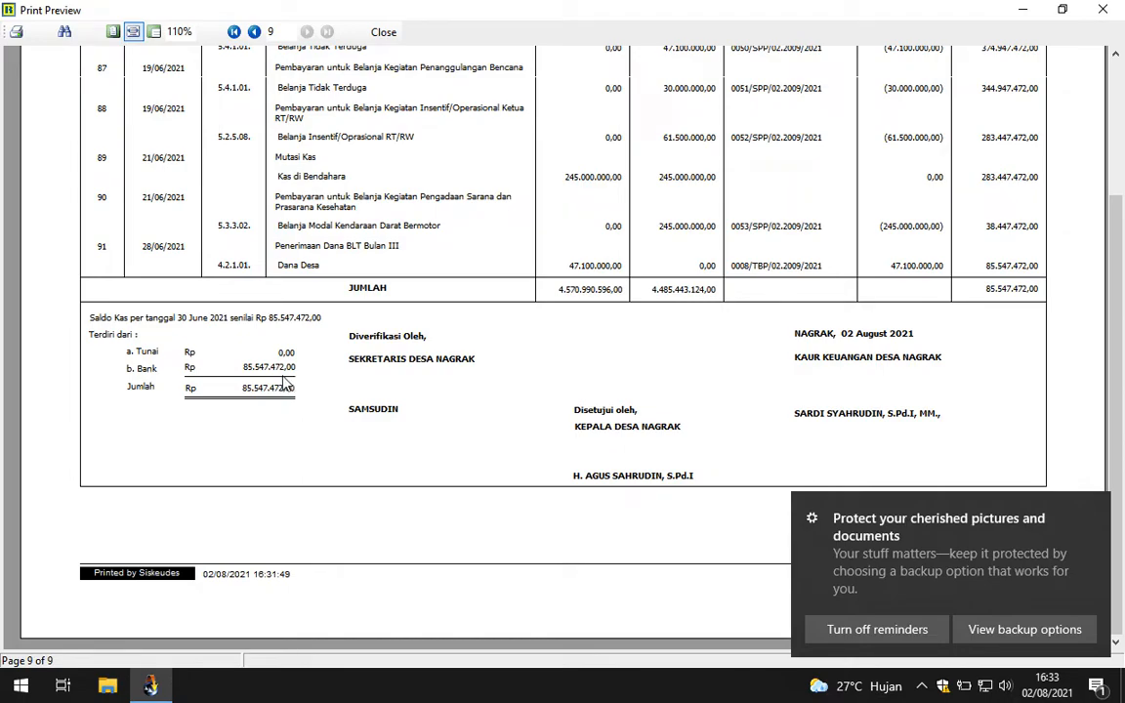
Step: Launch Notepad, jot the balance 85.547.473 in a new note, and close the cash book preview
{"action": "left_click", "coordinate": [20, 685]}
{"action": "type", "text": "note"}
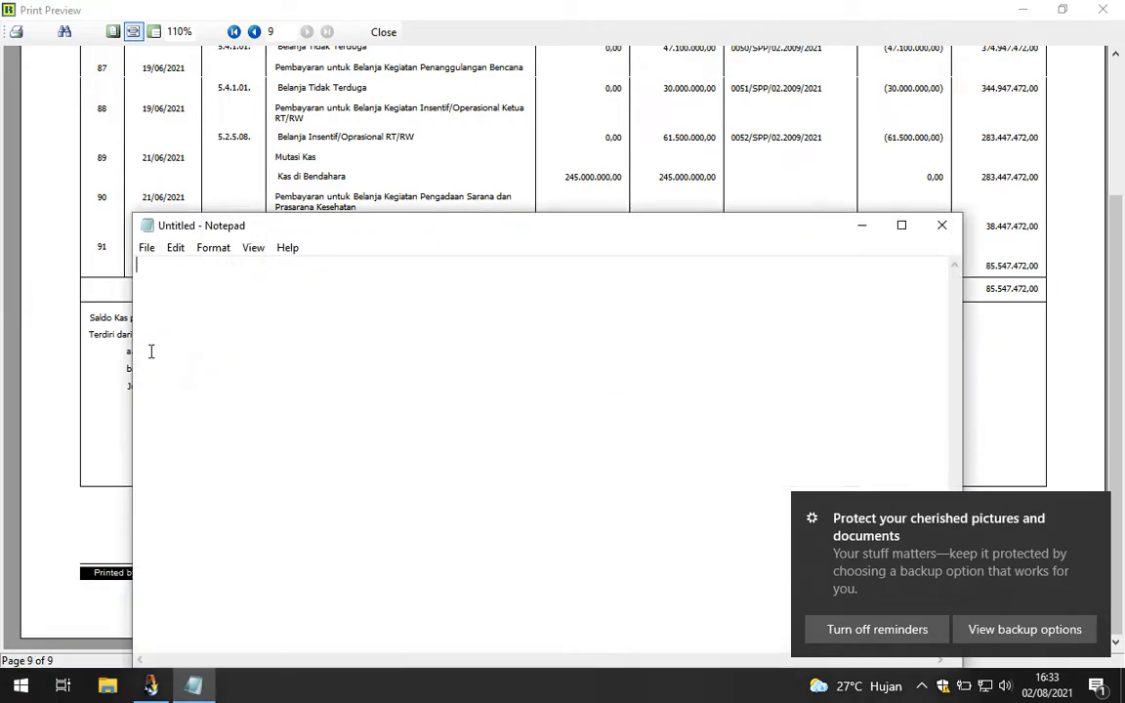
{"action": "left_click_drag", "start_coordinate": [133, 333], "coordinate": [483, 333]}
{"action": "type", "text": "85."}
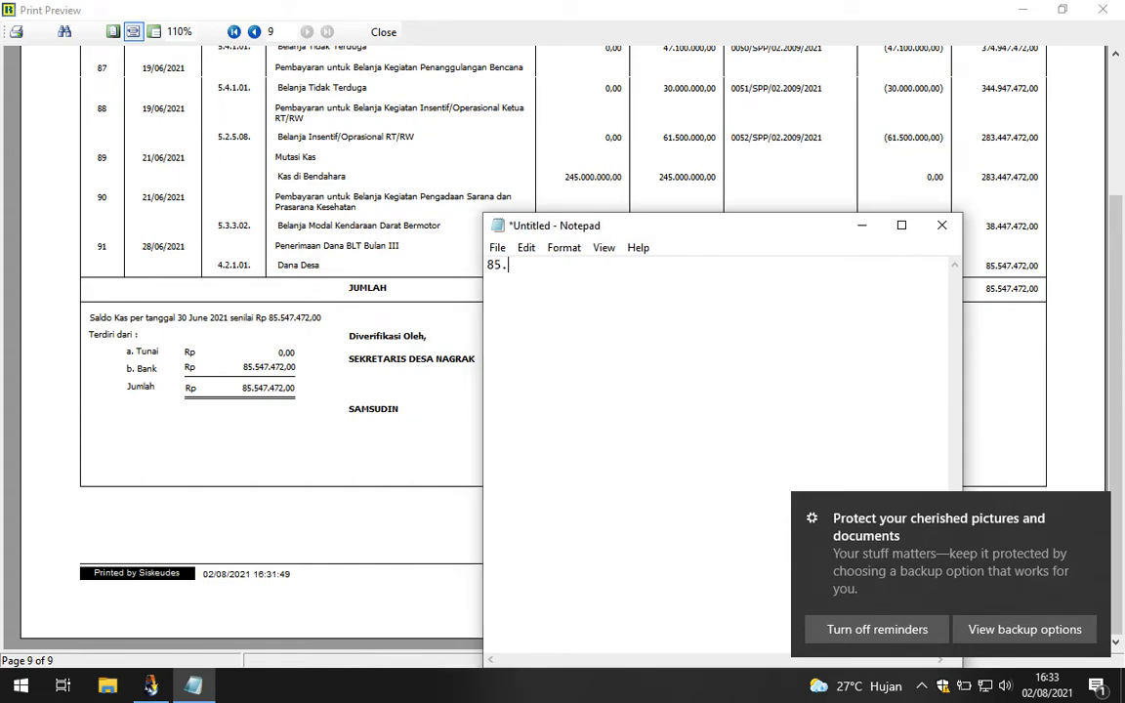
{"action": "type", "text": "54"}
{"action": "type", "text": "7.47"}
{"action": "type", "text": "3"}
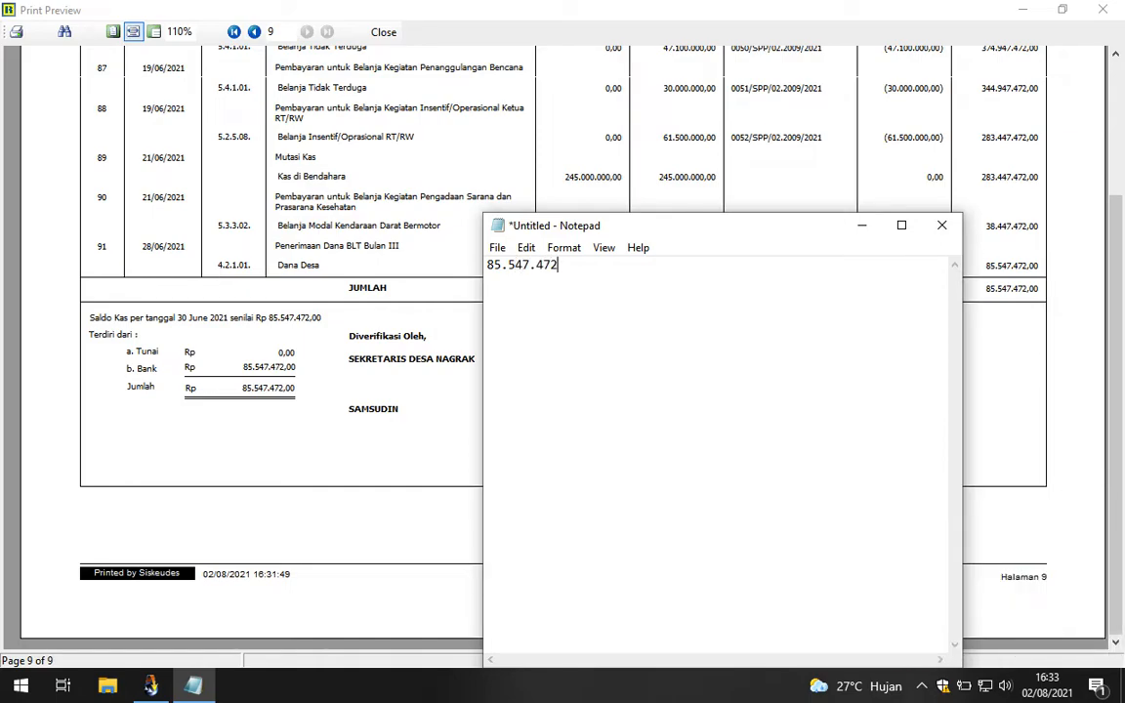
{"action": "left_click", "coordinate": [371, 239]}
{"action": "left_click", "coordinate": [383, 33]}
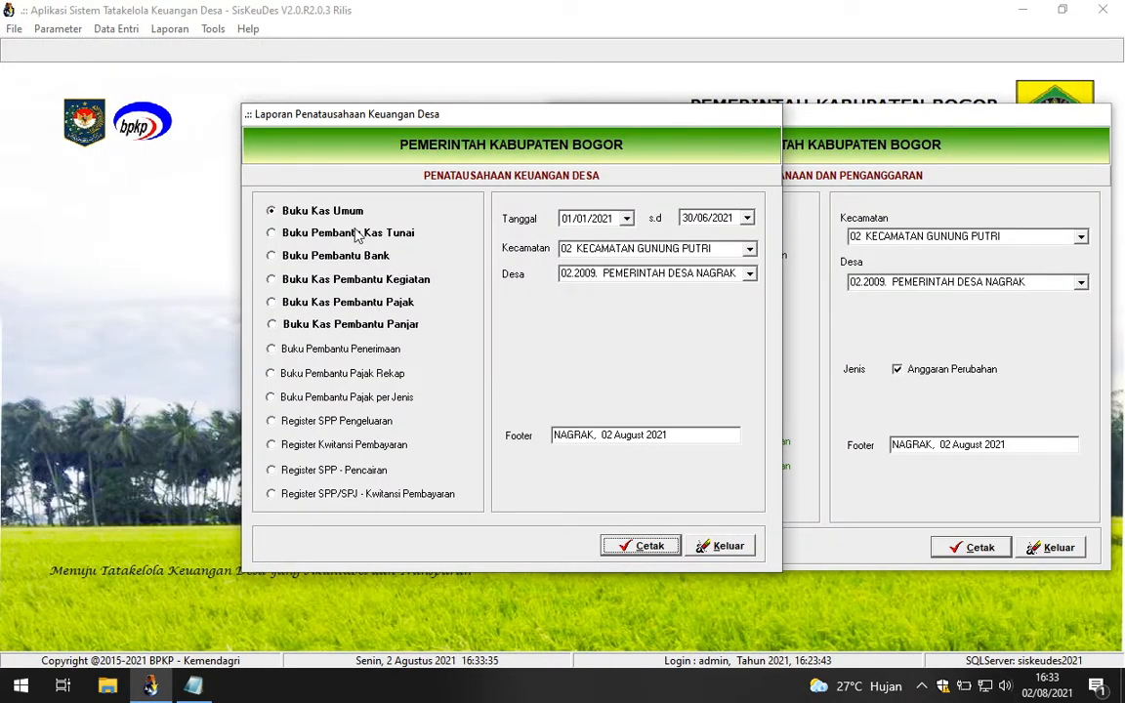
Step: Open the Pembukuan (bookkeeping) reports form beside the cash book dialog
{"action": "left_click_drag", "start_coordinate": [361, 120], "coordinate": [506, 124]}
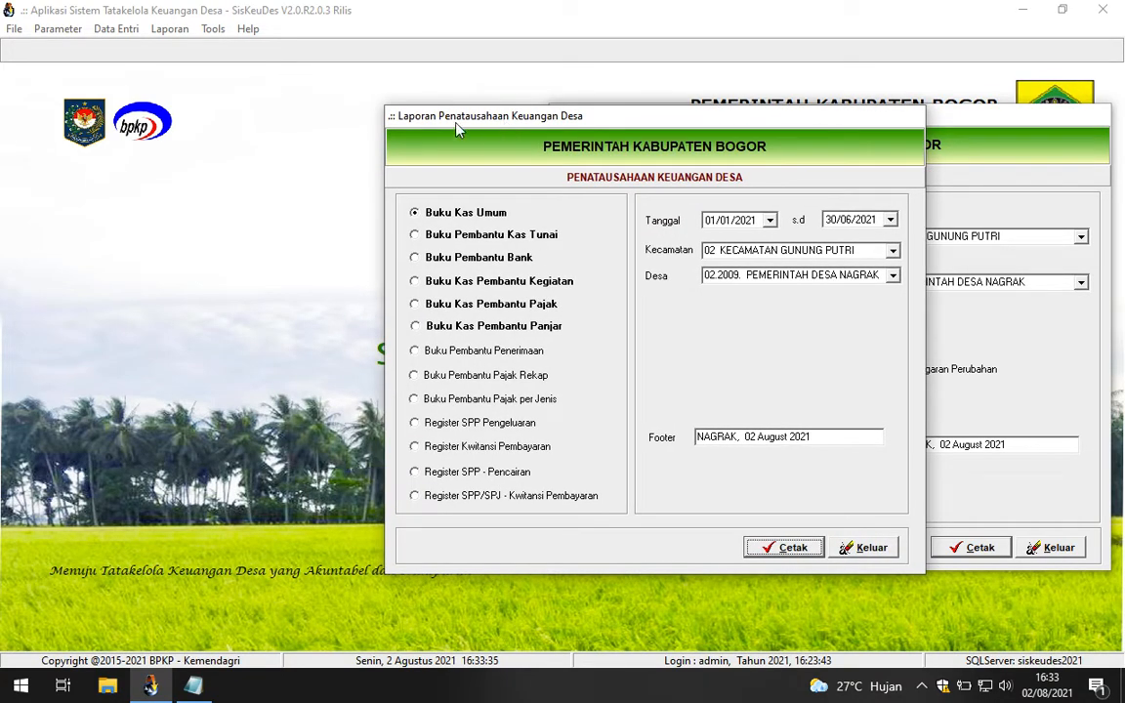
{"action": "left_click", "coordinate": [170, 29]}
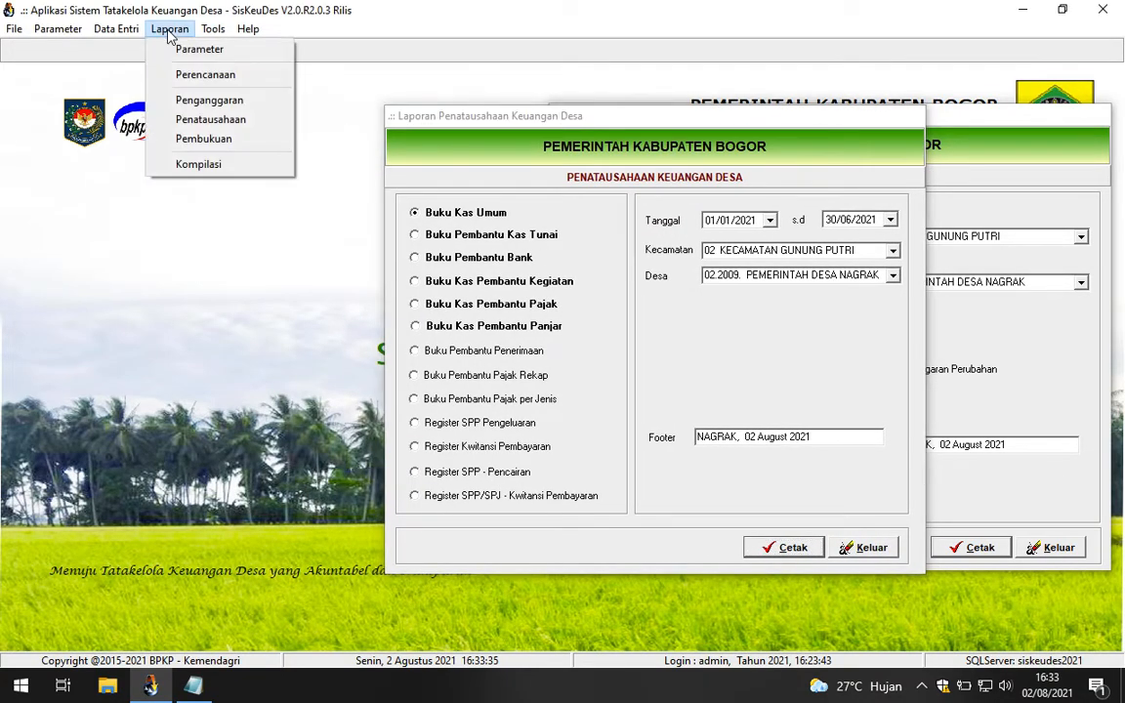
{"action": "left_click", "coordinate": [201, 140]}
{"action": "left_click_drag", "start_coordinate": [400, 116], "coordinate": [218, 115]}
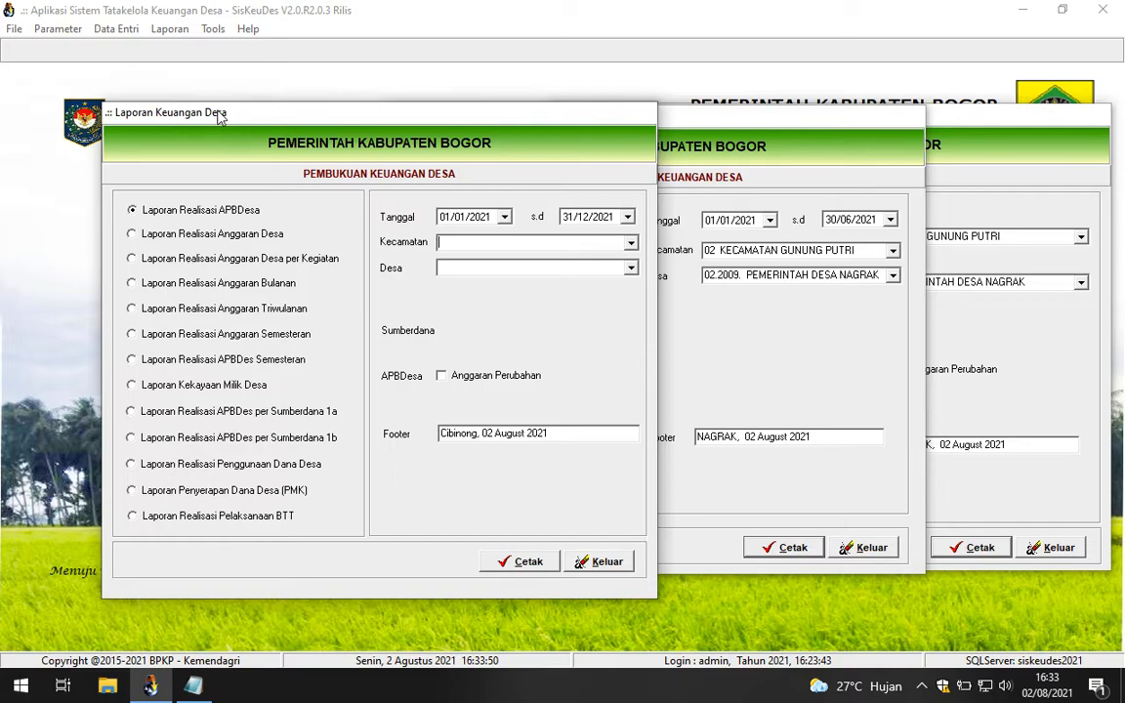
Step: Select Kecamatan Gunung Putri and Desa Nagrak, and include Anggaran Perubahan
{"action": "left_click", "coordinate": [630, 245]}
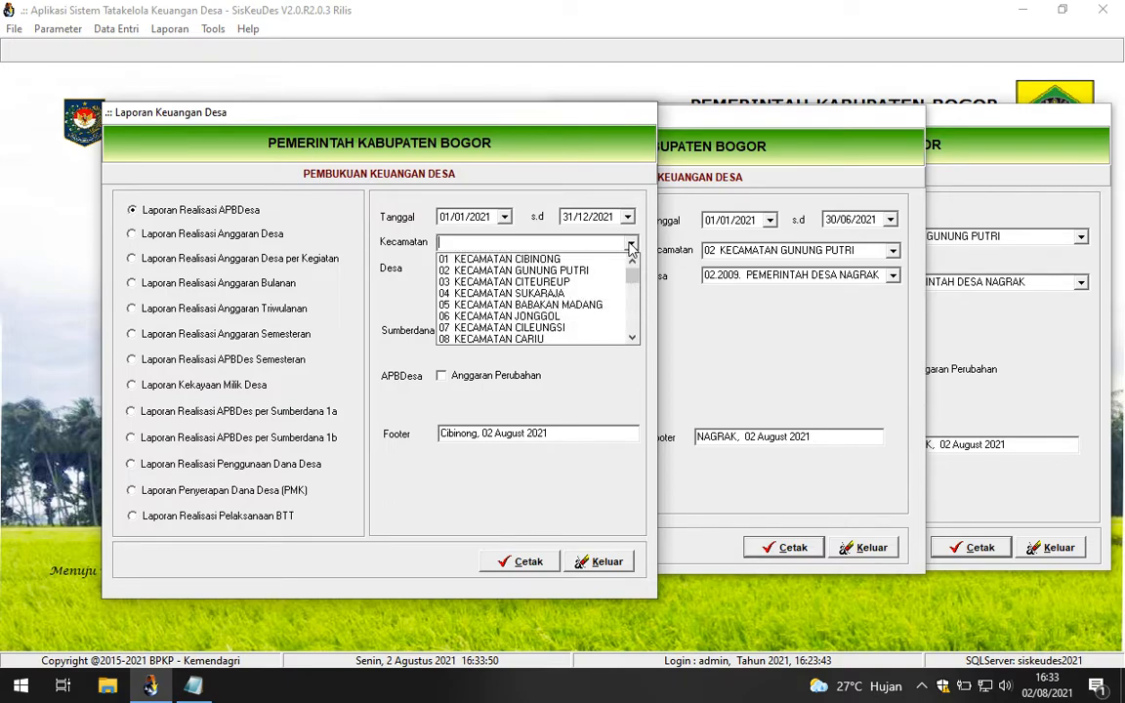
{"action": "left_click", "coordinate": [607, 270]}
{"action": "left_click", "coordinate": [631, 267]}
{"action": "scroll", "coordinate": [625, 332], "scroll_direction": "down", "scroll_amount": 1}
{"action": "left_click", "coordinate": [612, 354]}
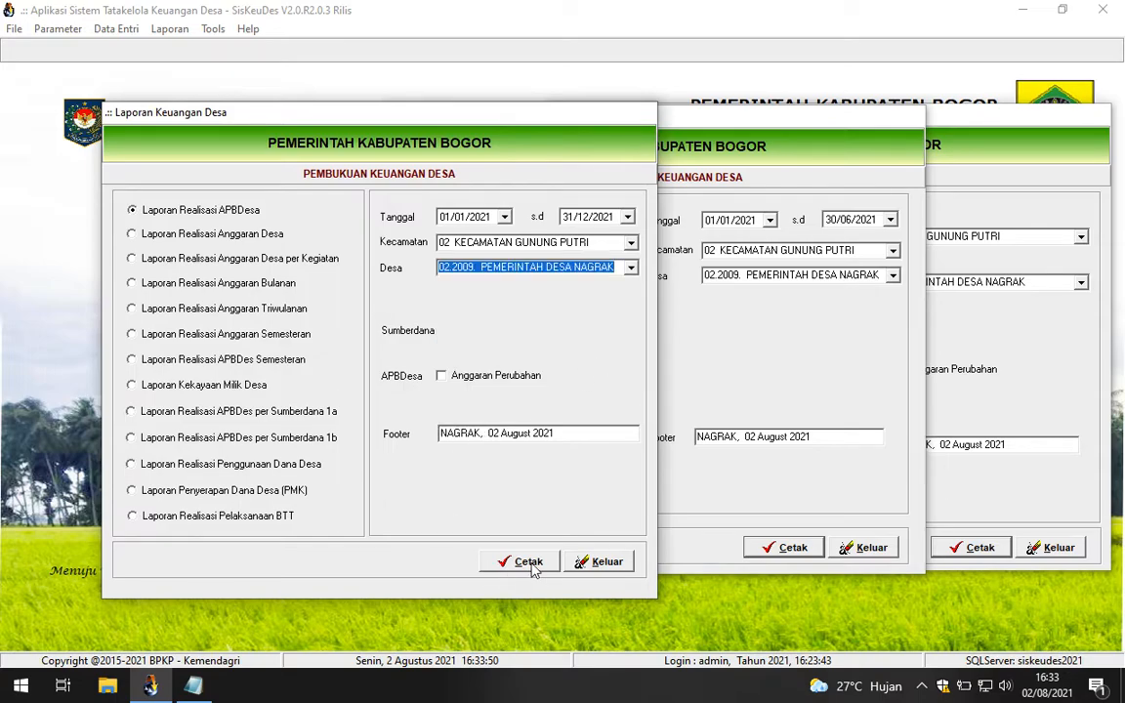
{"action": "left_click", "coordinate": [468, 381]}
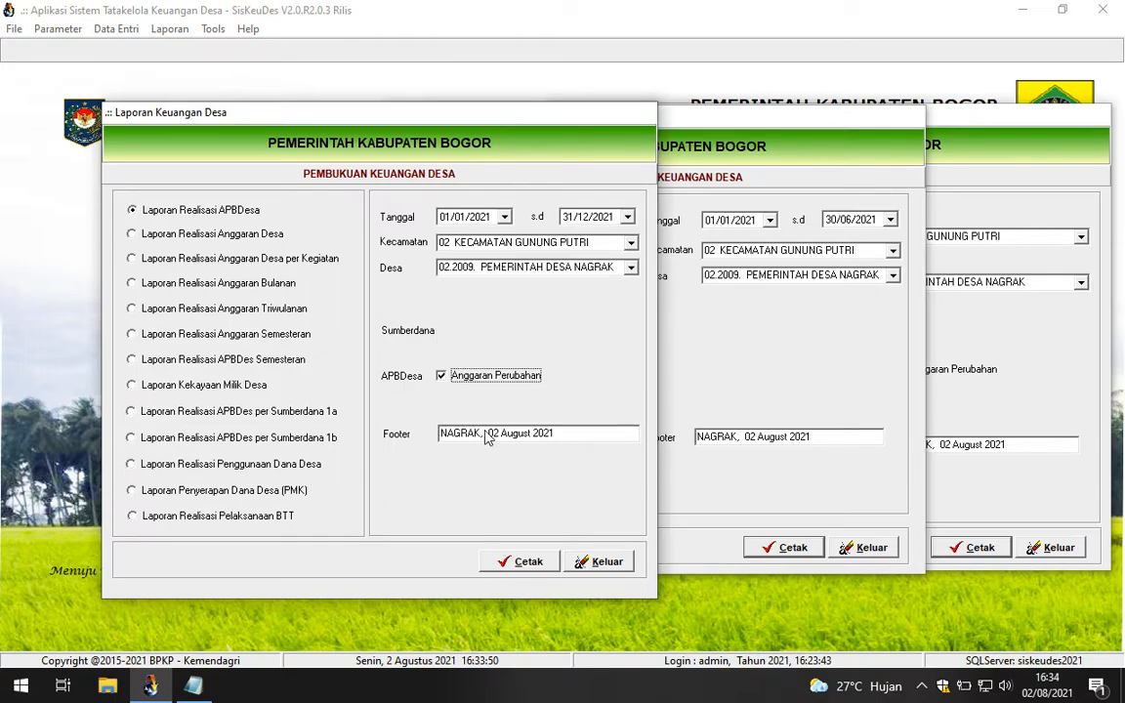
Step: Set the report's end date to 30/06/2021
{"action": "left_click", "coordinate": [628, 218]}
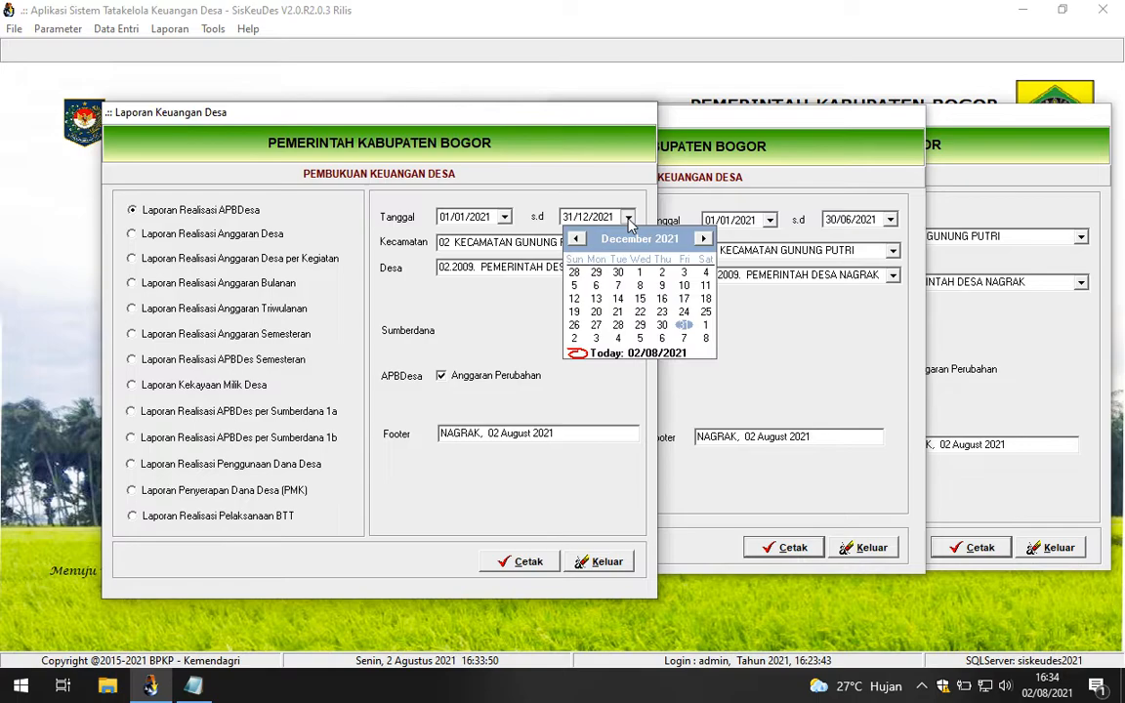
{"action": "left_click", "coordinate": [577, 239]}
{"action": "left_click", "coordinate": [577, 240]}
{"action": "left_click", "coordinate": [577, 239]}
{"action": "left_click", "coordinate": [577, 239]}
{"action": "left_click", "coordinate": [577, 239]}
{"action": "left_click", "coordinate": [577, 239]}
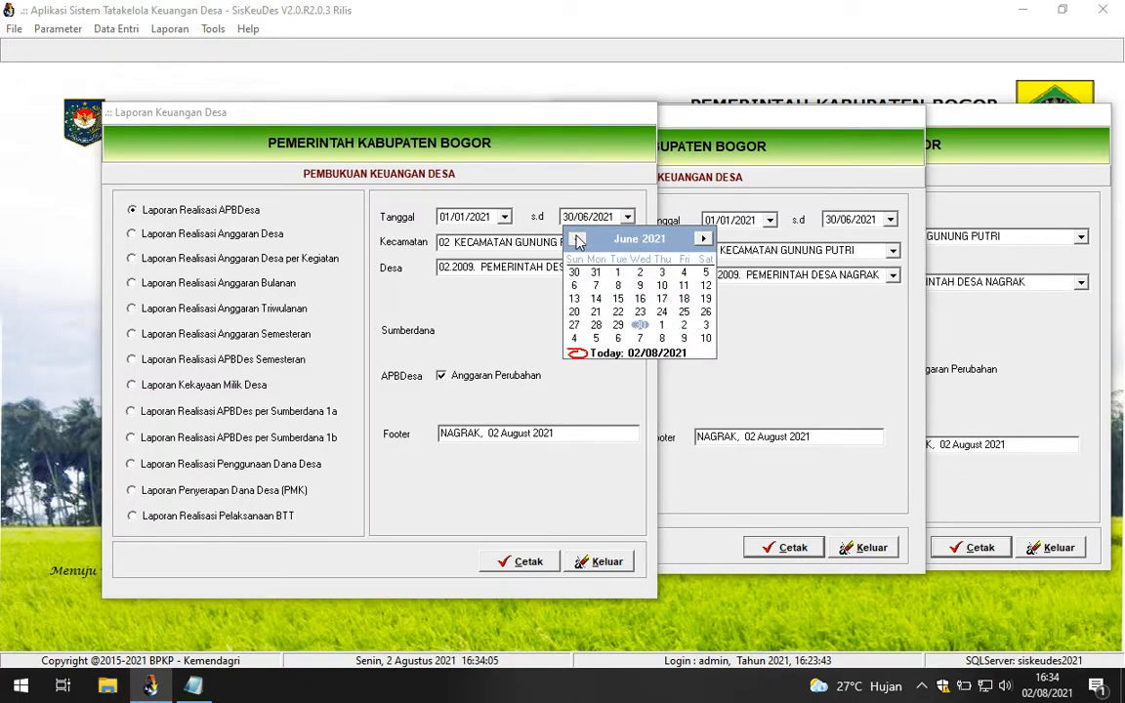
{"action": "left_click", "coordinate": [603, 185]}
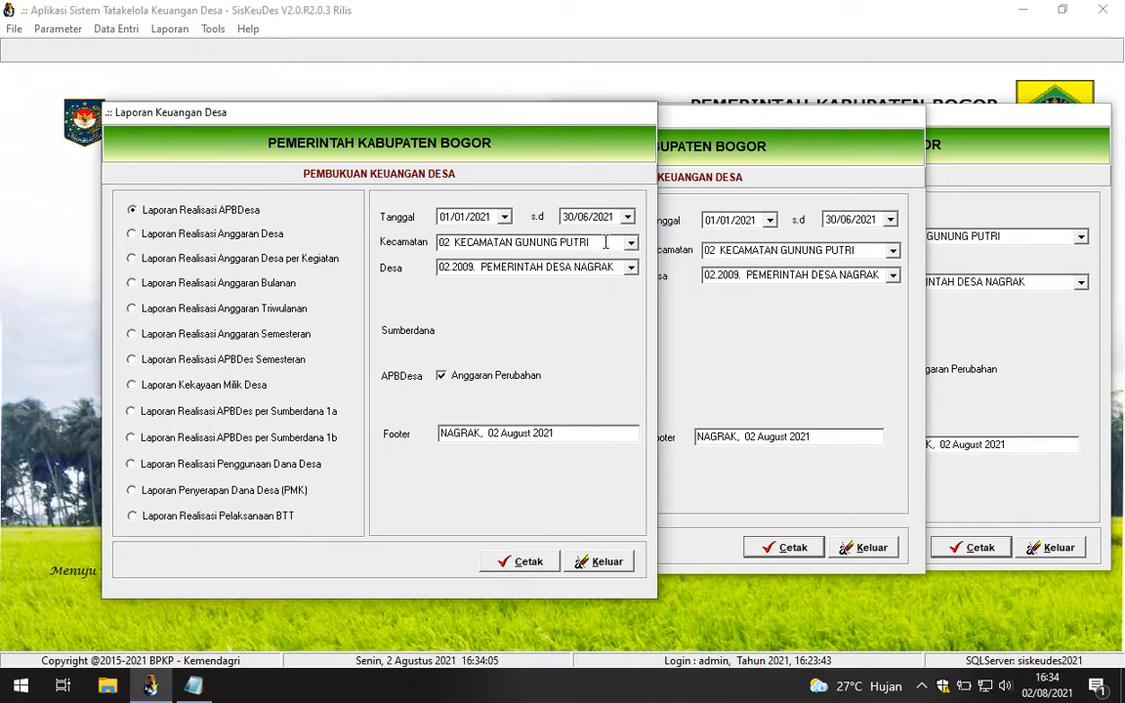
Step: Preview the APBDesa realization report and place the 85.547.472 note beside it
{"action": "left_click", "coordinate": [524, 559]}
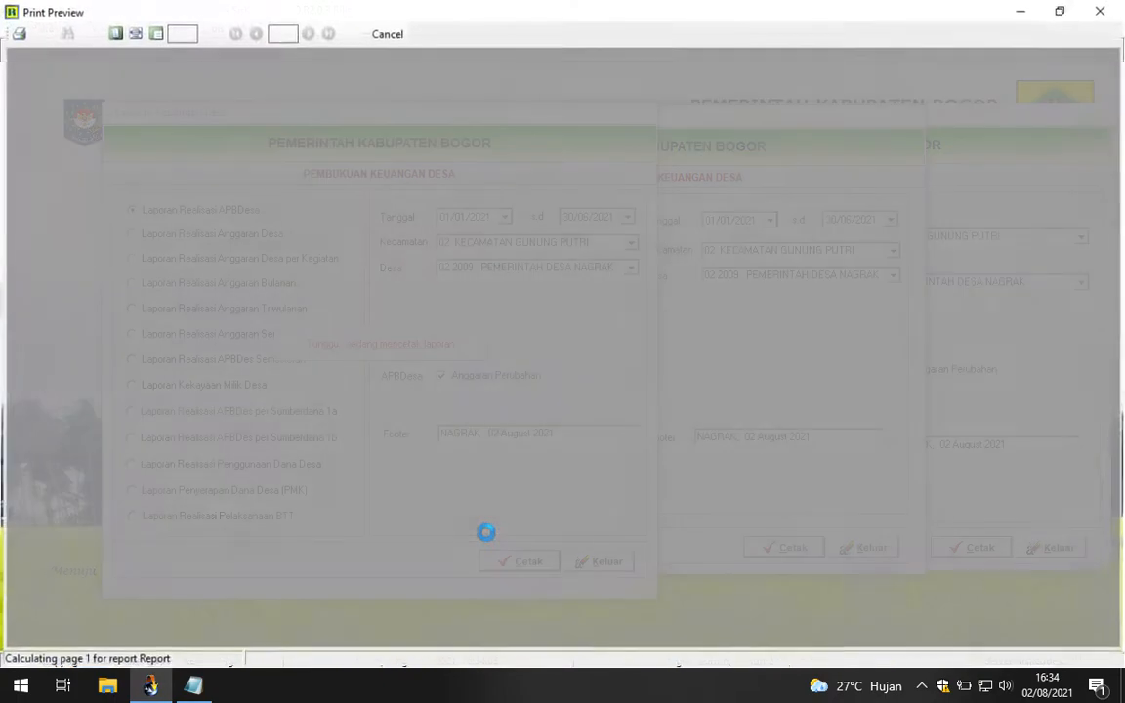
{"action": "scroll", "coordinate": [645, 527], "scroll_direction": "down", "scroll_amount": 5}
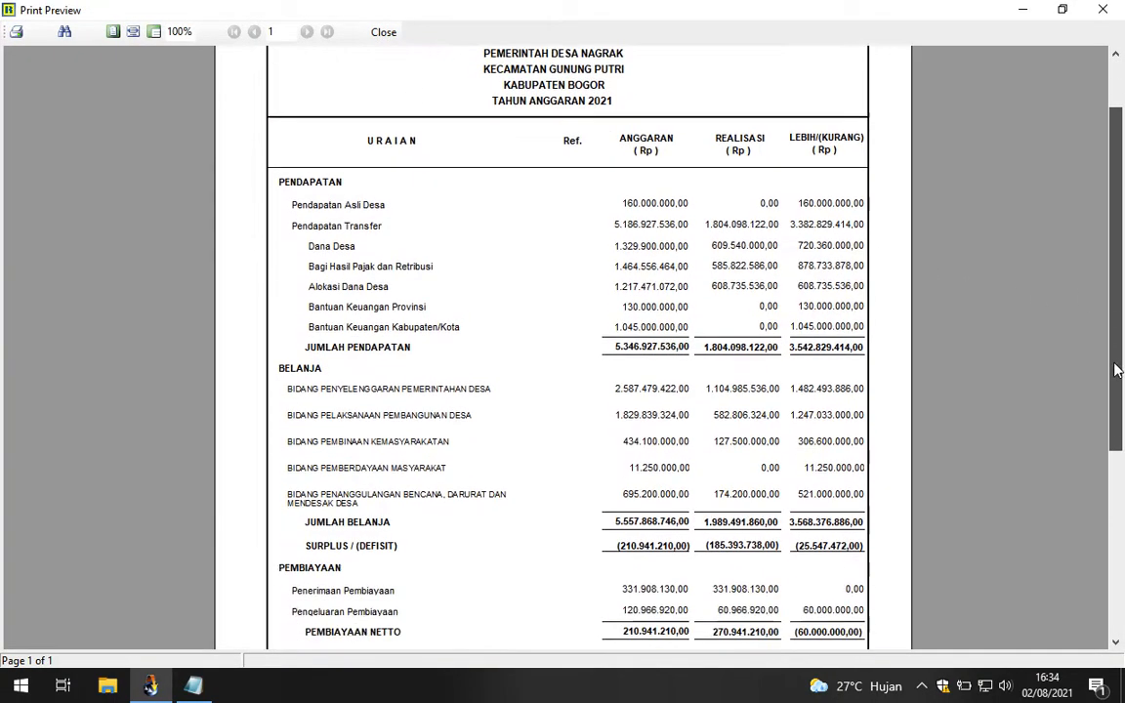
{"action": "left_click", "coordinate": [193, 686]}
{"action": "mouse_move", "coordinate": [721, 220]}
{"action": "left_mouse_down"}
{"action": "mouse_move", "coordinate": [669, 239]}
{"action": "mouse_move", "coordinate": [391, 176]}
{"action": "mouse_move", "coordinate": [364, 148]}
{"action": "left_mouse_up"}
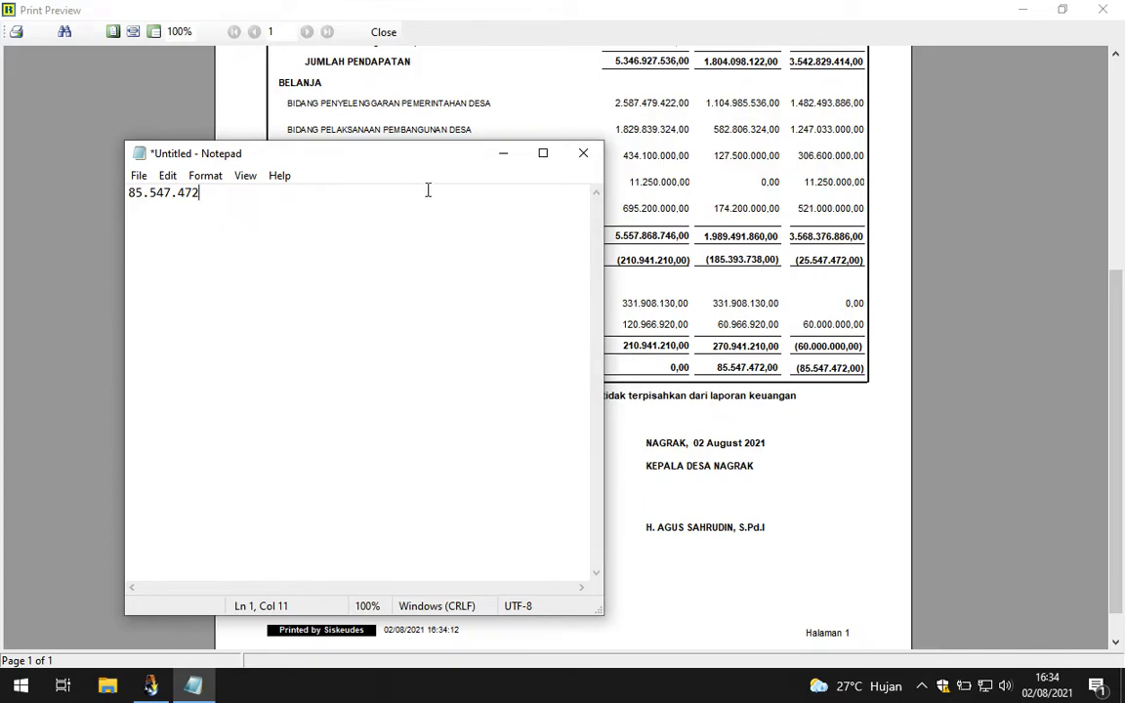
Step: Move and shrink the note to compare it with the SiLPA figure, then scroll the preview to the top
{"action": "left_click_drag", "start_coordinate": [437, 166], "coordinate": [770, 217]}
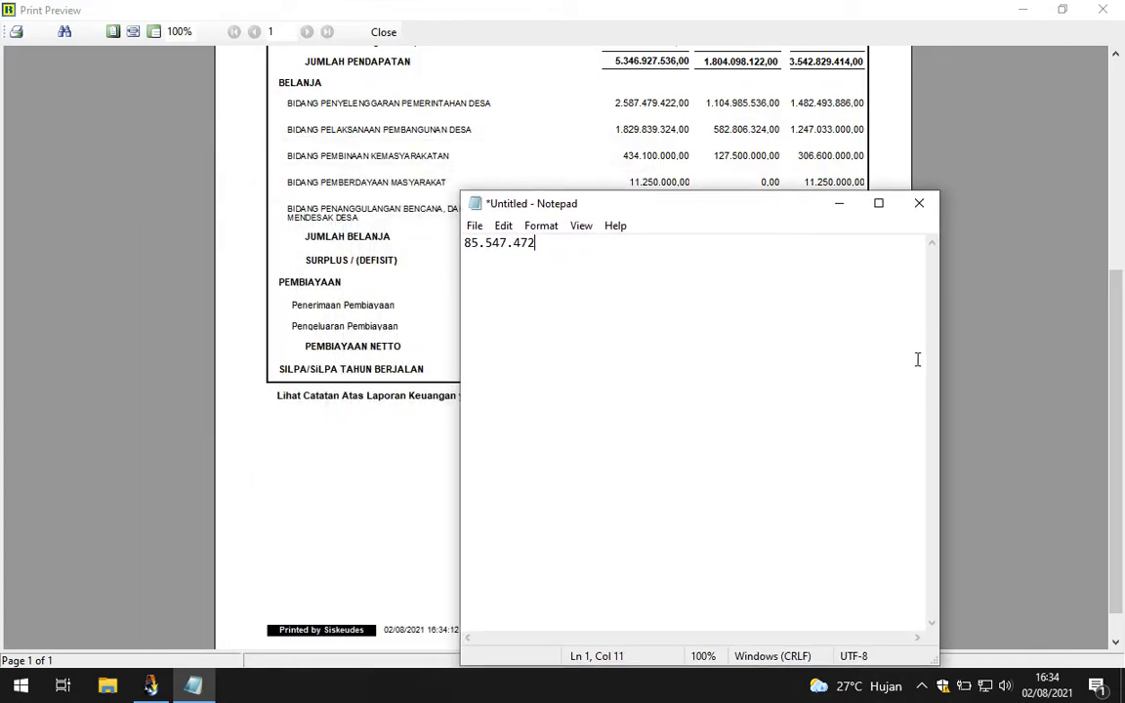
{"action": "left_click_drag", "start_coordinate": [940, 369], "coordinate": [801, 348]}
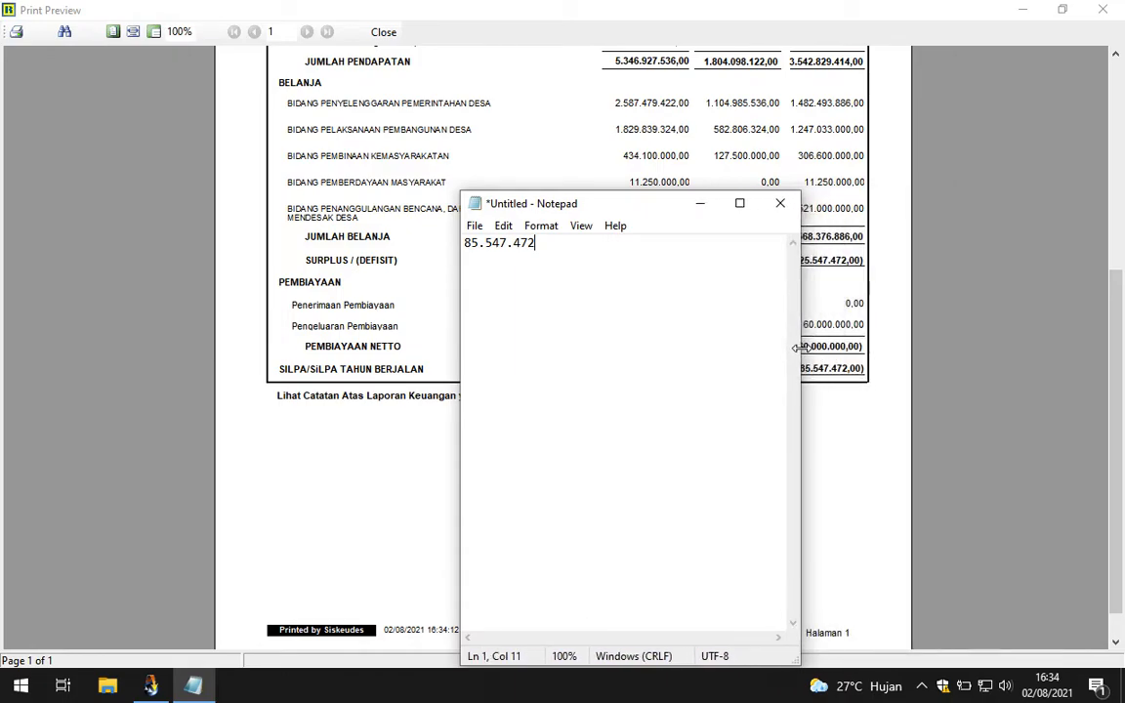
{"action": "left_click_drag", "start_coordinate": [670, 216], "coordinate": [845, 153]}
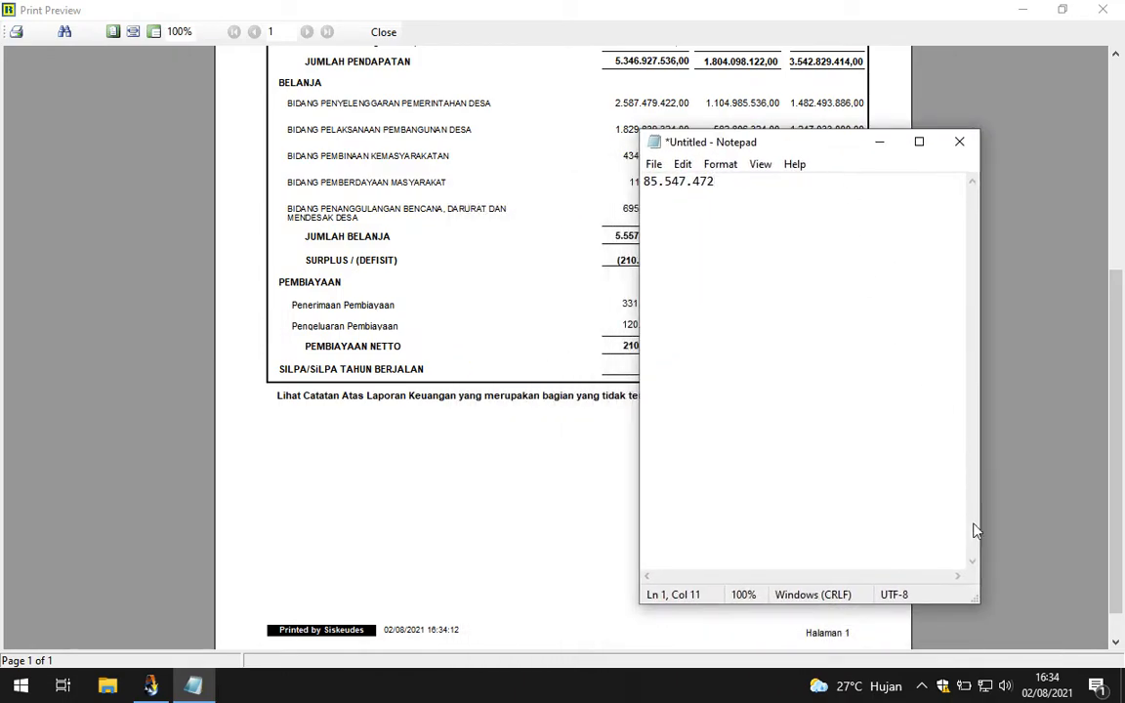
{"action": "left_click_drag", "start_coordinate": [974, 607], "coordinate": [951, 527]}
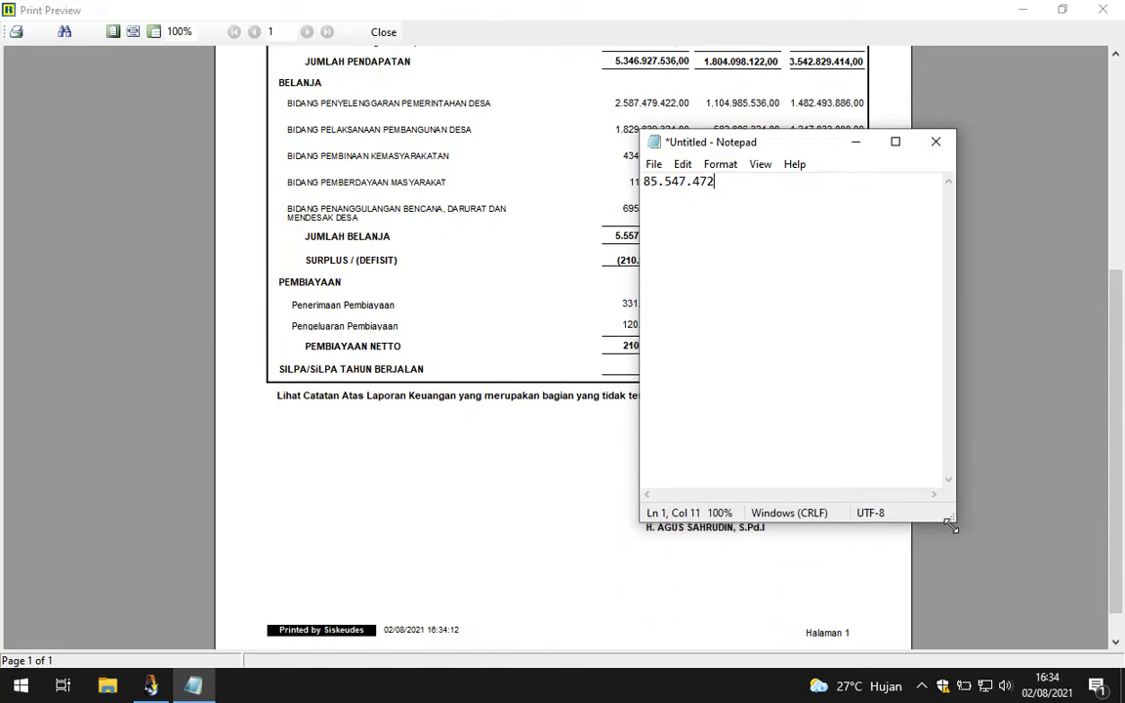
{"action": "left_click_drag", "start_coordinate": [818, 159], "coordinate": [915, 258]}
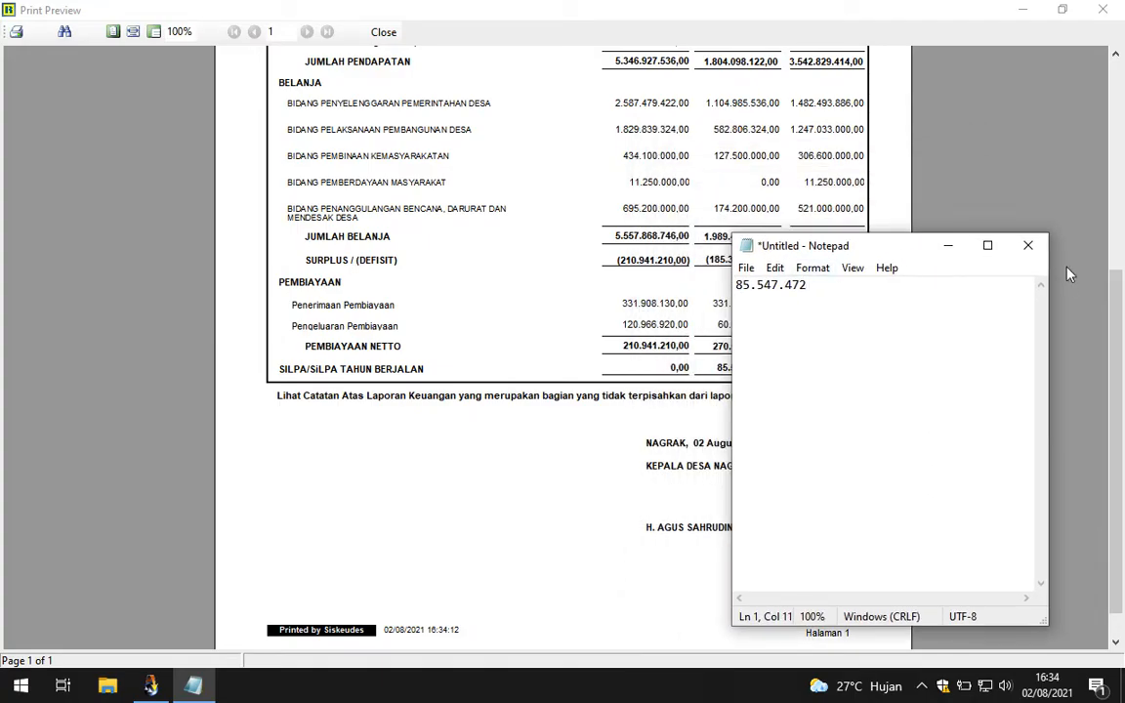
{"action": "left_click_drag", "start_coordinate": [1118, 310], "coordinate": [1118, 124]}
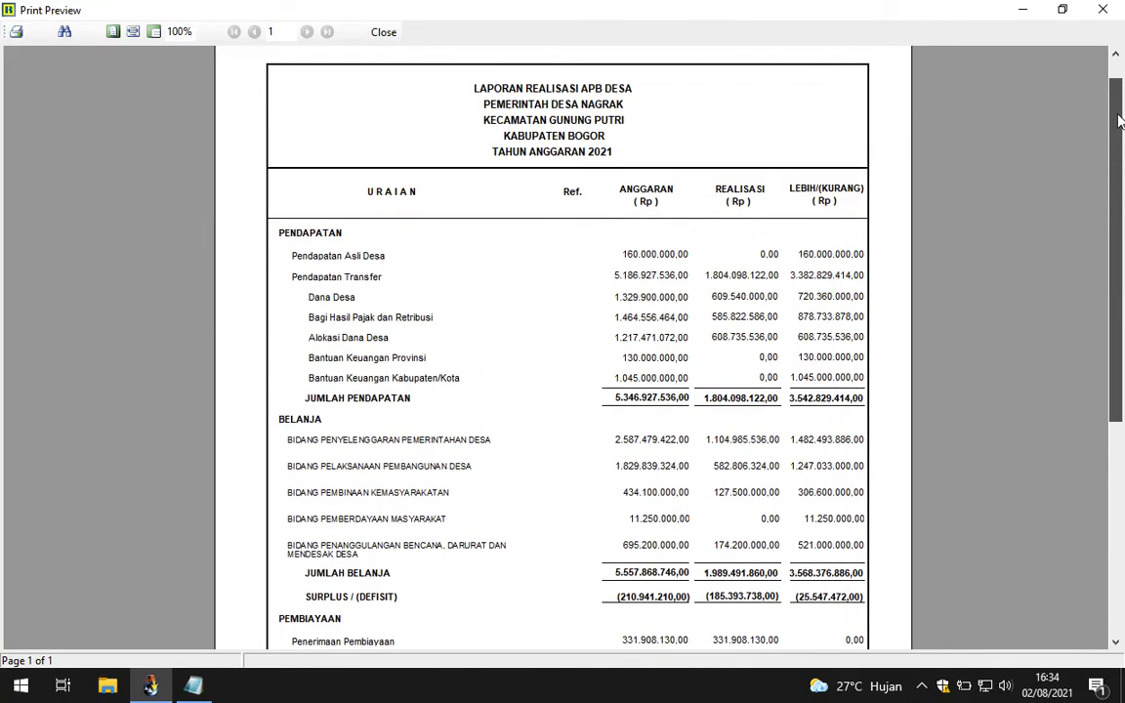
Step: Close the APBDesa preview and preview the funding-source 1a realization report for PAD
{"action": "left_click", "coordinate": [383, 32]}
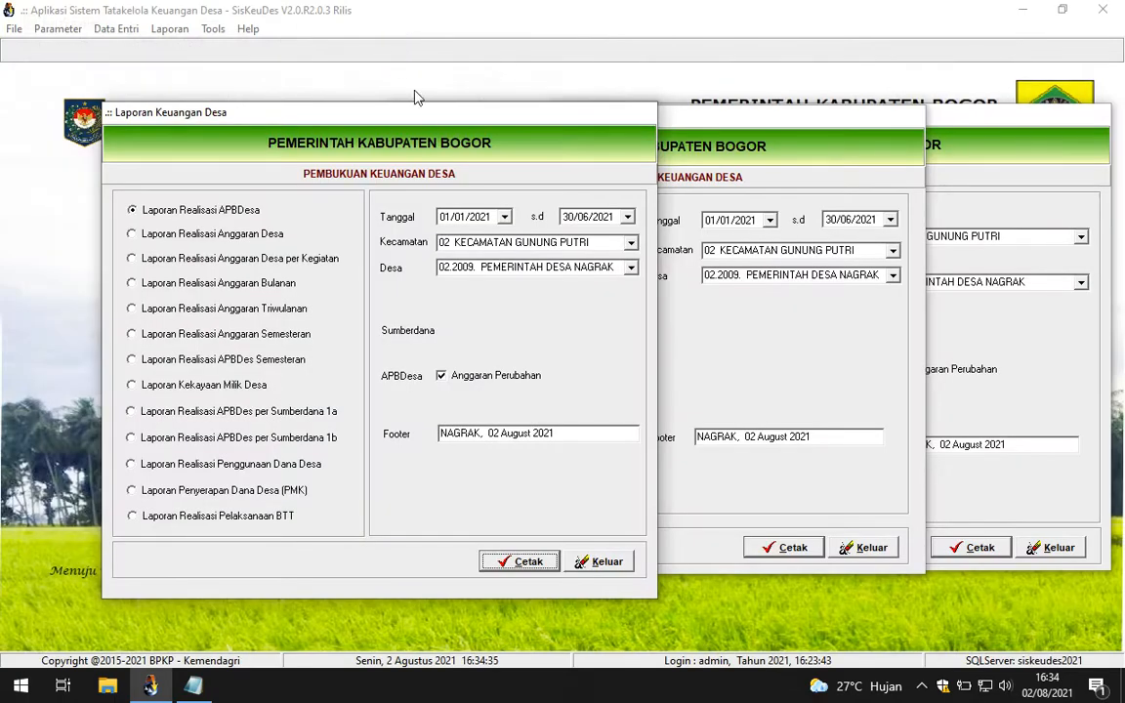
{"action": "left_click", "coordinate": [193, 687]}
{"action": "left_click_drag", "start_coordinate": [846, 246], "coordinate": [842, 170]}
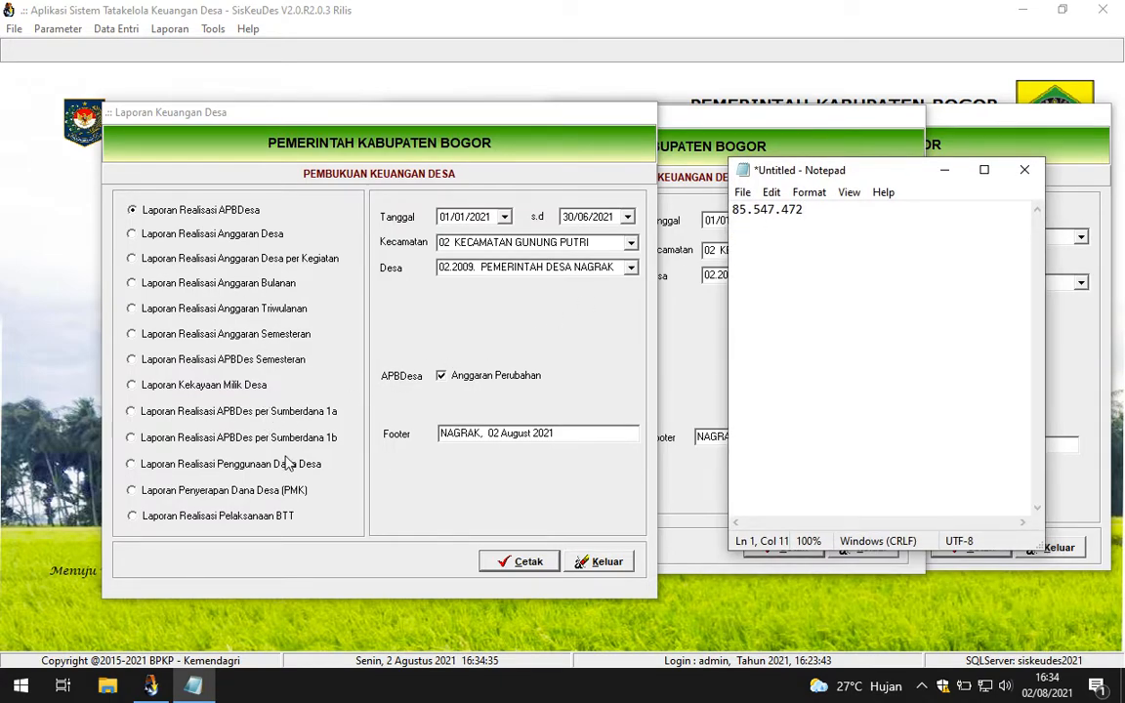
{"action": "left_click", "coordinate": [244, 412]}
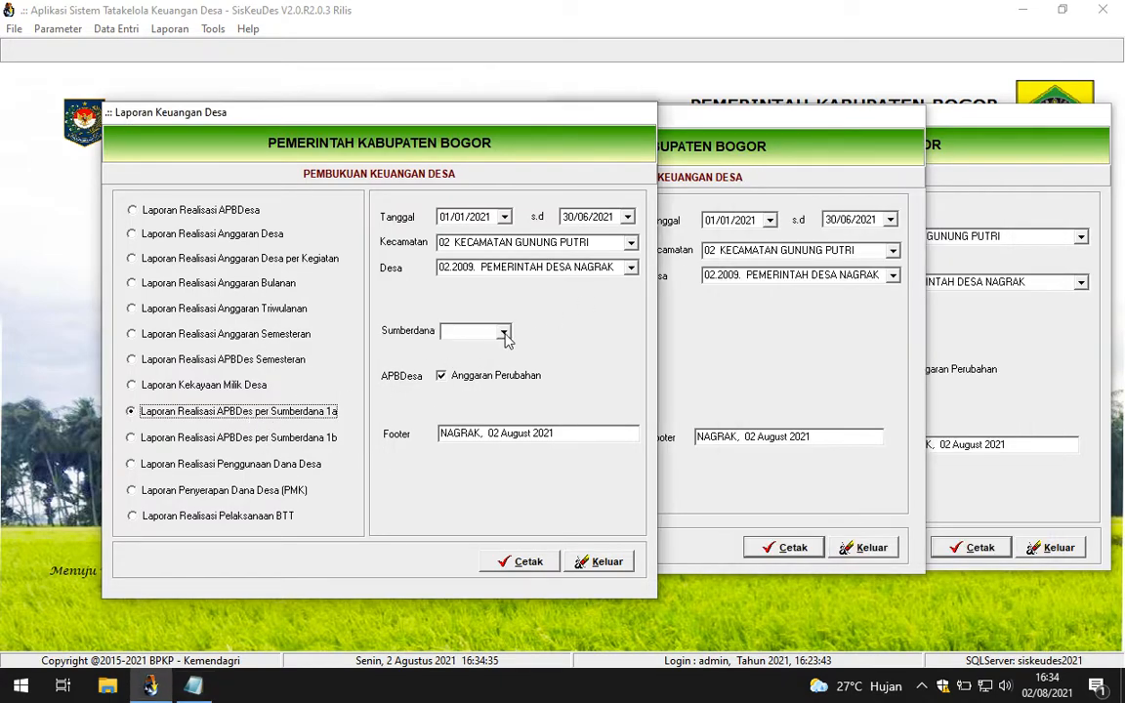
{"action": "left_click", "coordinate": [505, 333]}
{"action": "left_click", "coordinate": [464, 345]}
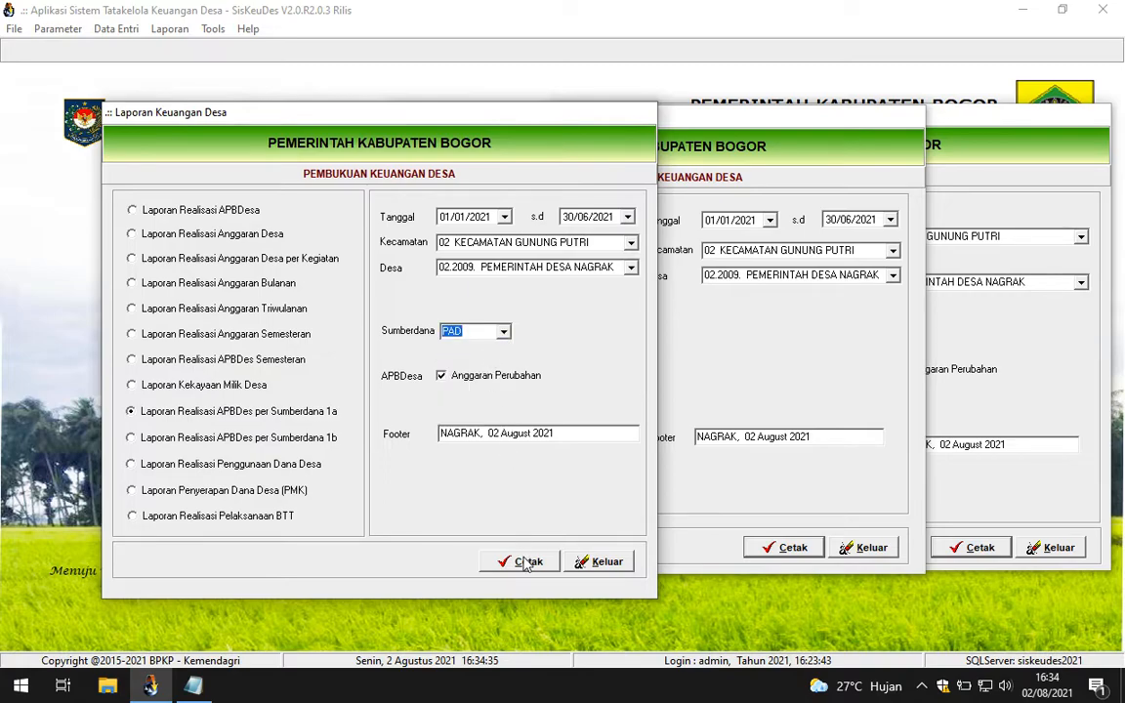
{"action": "left_click", "coordinate": [193, 686]}
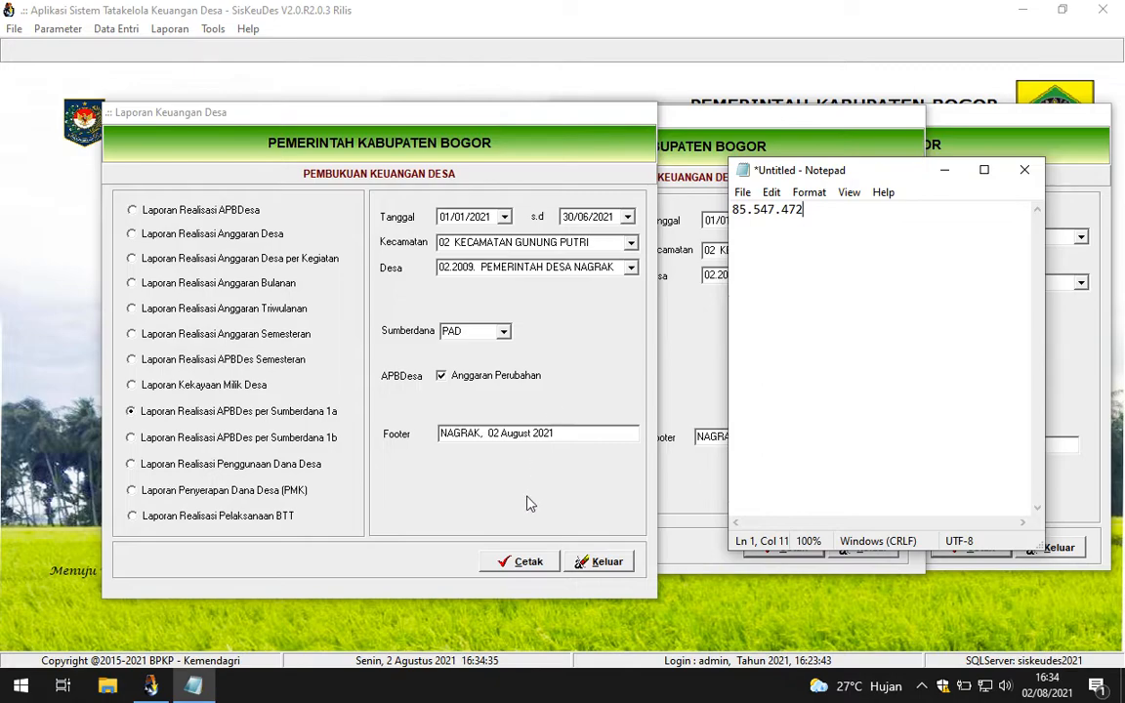
{"action": "left_click", "coordinate": [521, 562]}
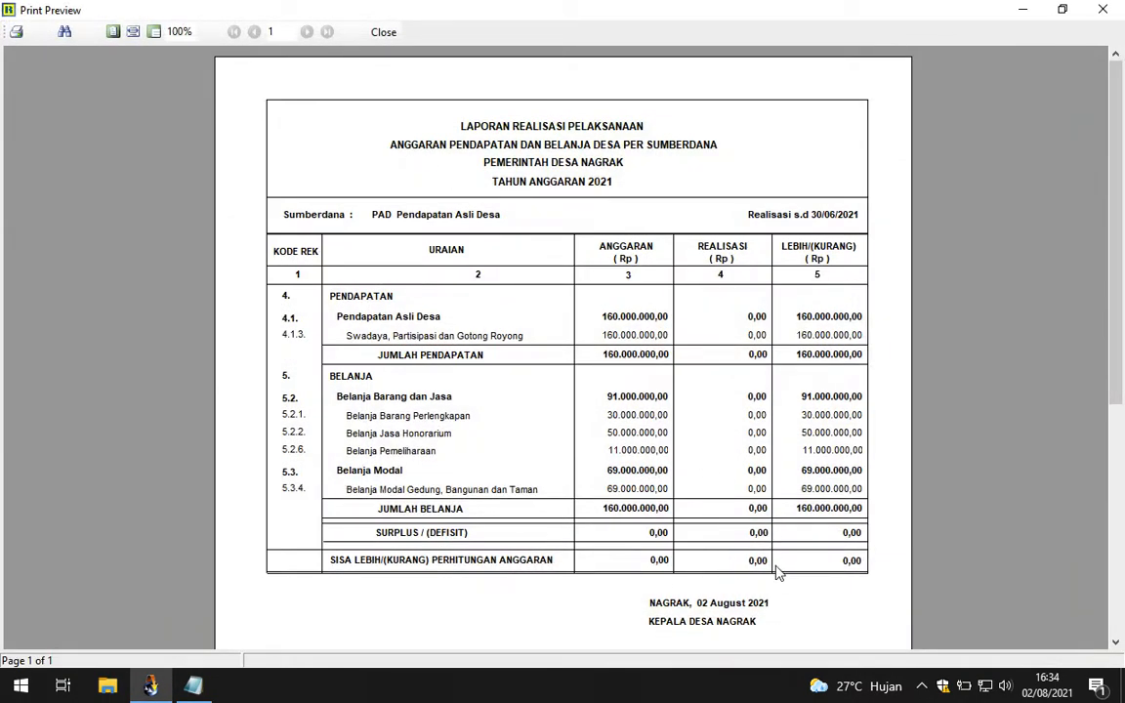
Step: Preview the funding-source realization report for ADD
{"action": "left_click", "coordinate": [386, 32]}
{"action": "left_click", "coordinate": [503, 331]}
{"action": "left_click", "coordinate": [480, 360]}
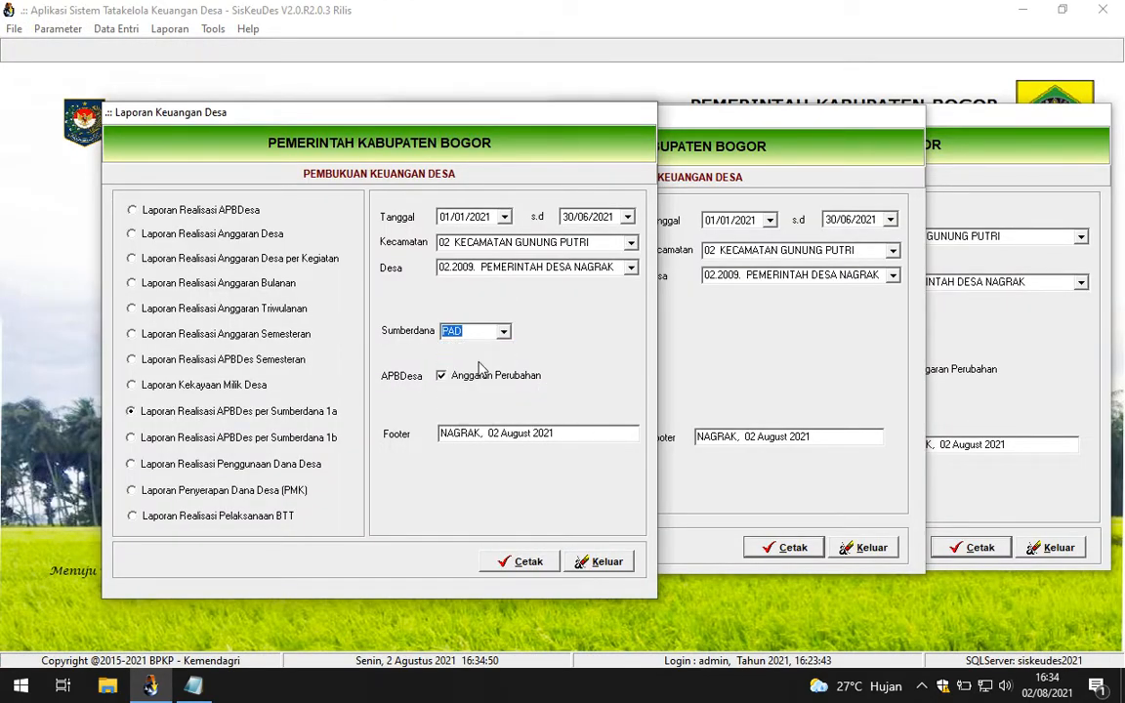
{"action": "left_click", "coordinate": [516, 562]}
{"action": "left_click_drag", "start_coordinate": [1118, 391], "coordinate": [1109, 509]}
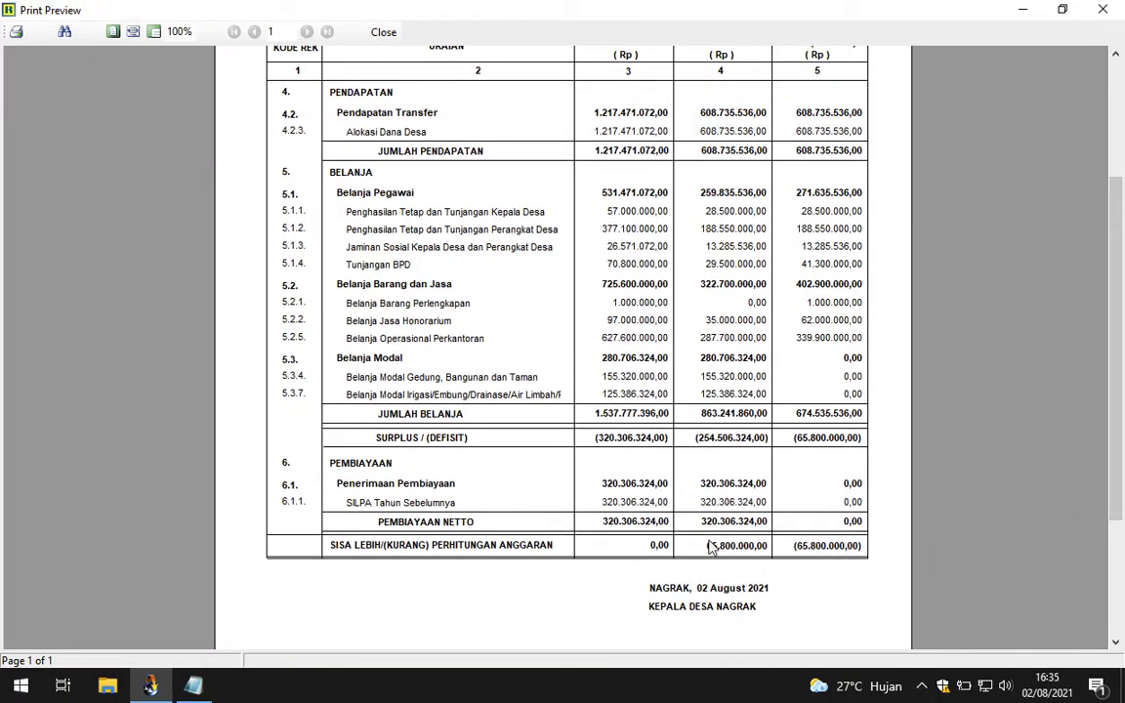
Step: Preview the funding-source realization report for DDS
{"action": "left_click", "coordinate": [383, 32]}
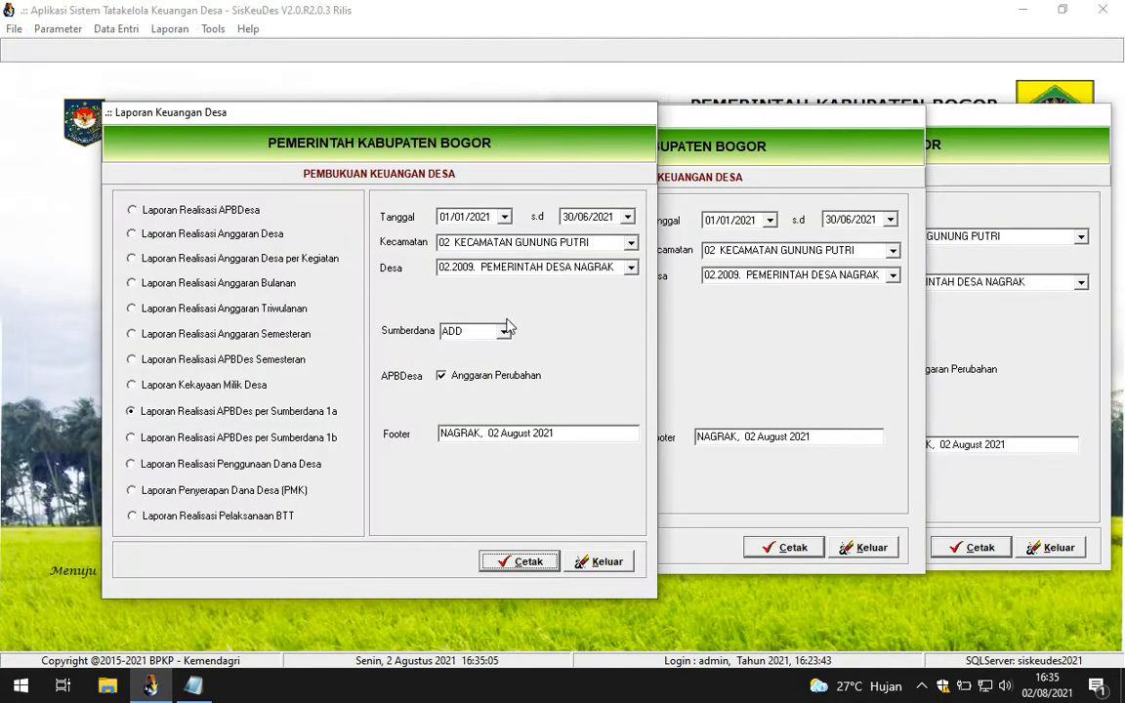
{"action": "left_click", "coordinate": [503, 331]}
{"action": "left_click", "coordinate": [491, 372]}
{"action": "left_click", "coordinate": [525, 561]}
{"action": "scroll", "coordinate": [879, 439], "scroll_direction": "down", "scroll_amount": 5}
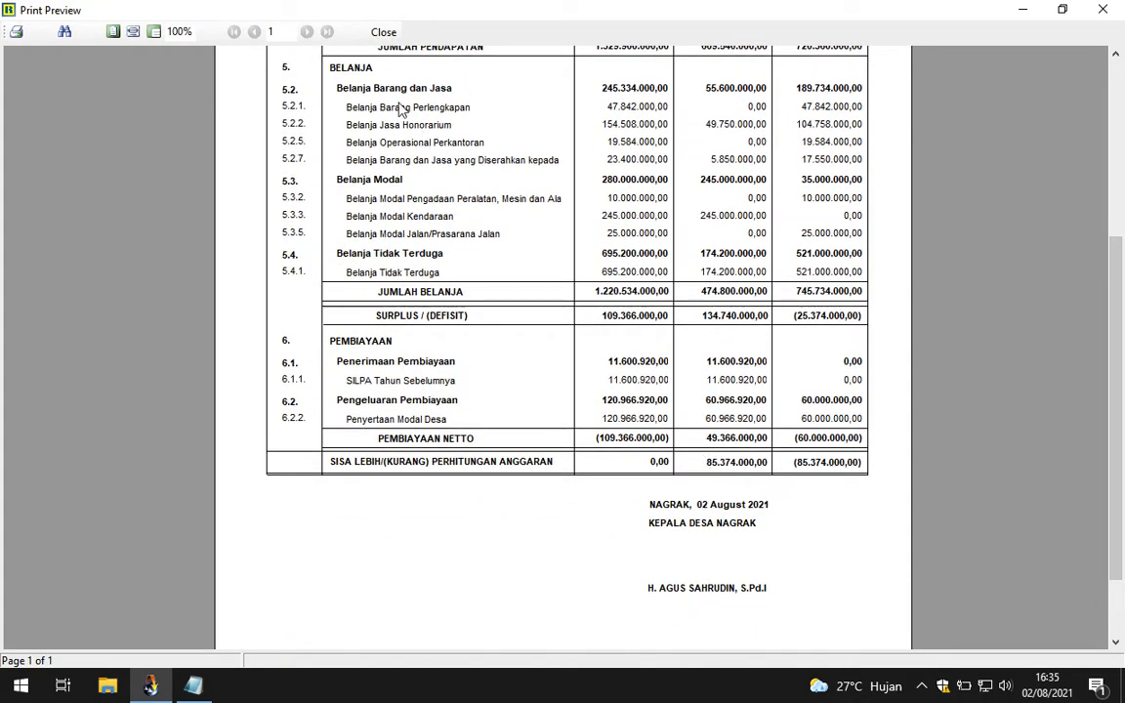
Step: Close the DDS preview and select PBH as the funding source
{"action": "left_click", "coordinate": [381, 32]}
{"action": "left_click", "coordinate": [504, 336]}
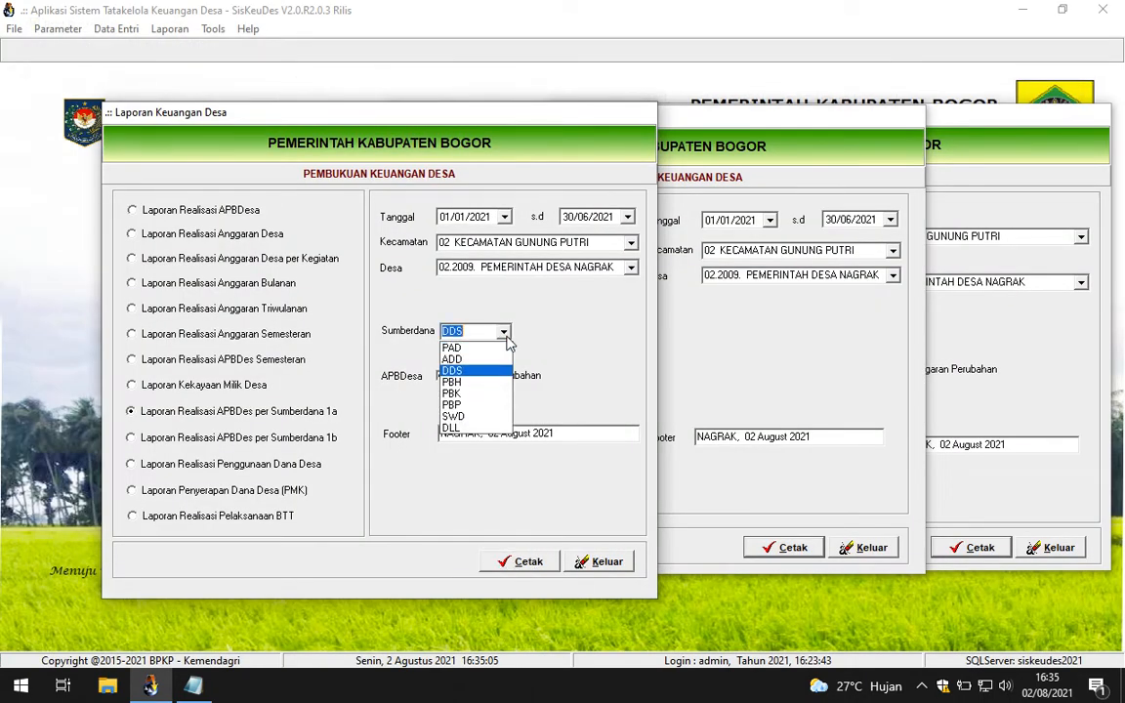
{"action": "left_click", "coordinate": [473, 396]}
Step: Preview the PBH funding-source realization report and scroll through it
{"action": "left_click", "coordinate": [508, 570]}
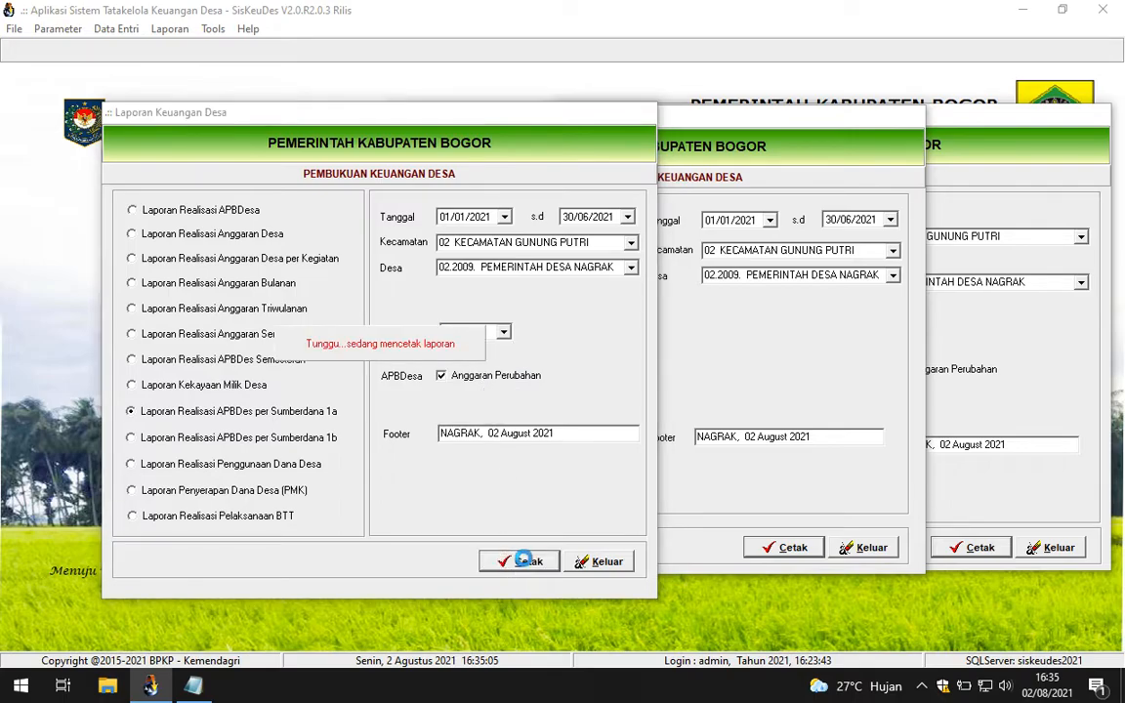
{"action": "left_click_drag", "start_coordinate": [1115, 374], "coordinate": [1114, 564]}
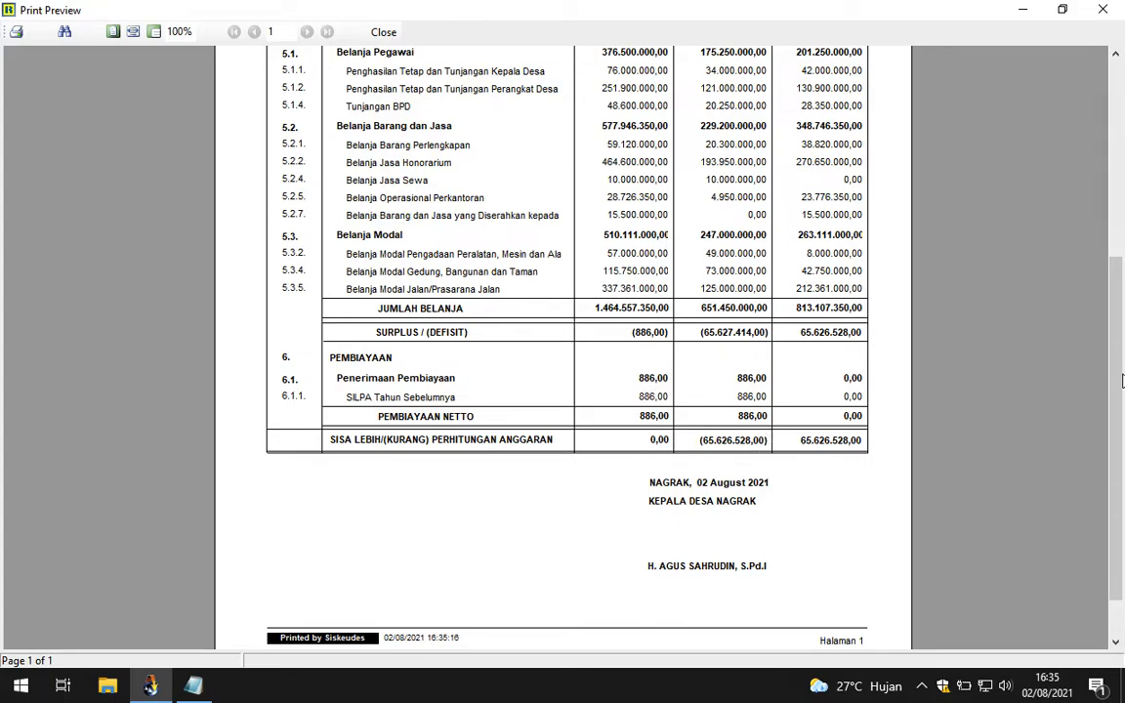
{"action": "scroll", "coordinate": [808, 449], "scroll_direction": "up", "scroll_amount": 1}
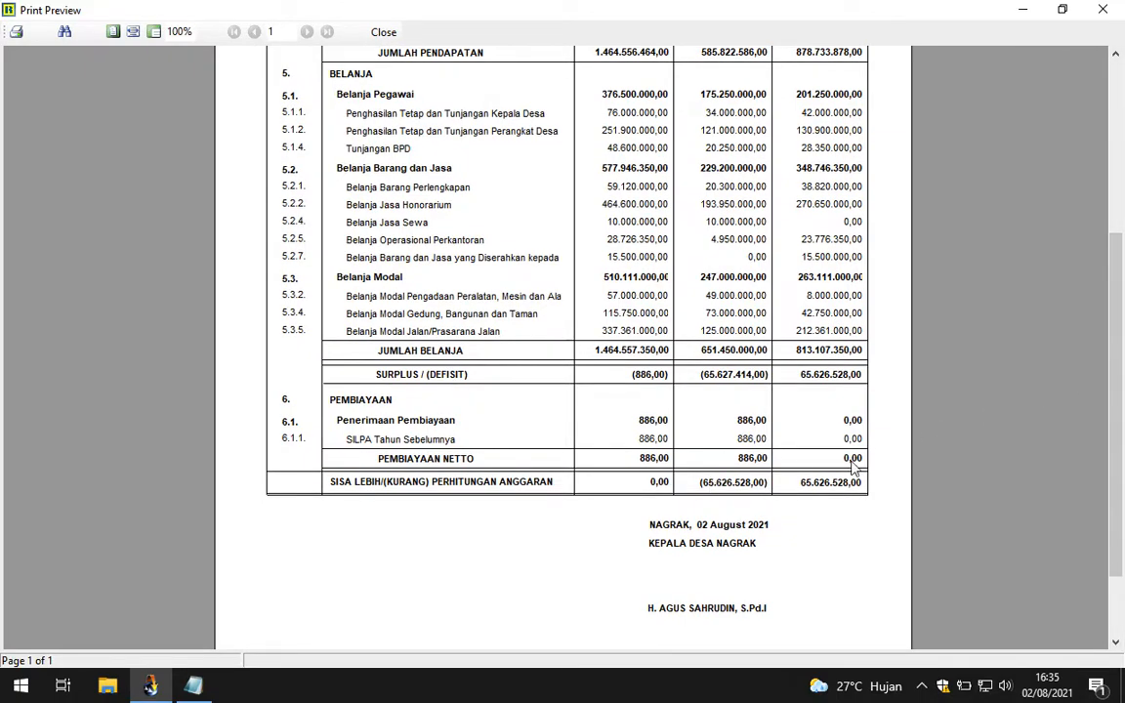
{"action": "left_click_drag", "start_coordinate": [1112, 361], "coordinate": [1121, 305]}
{"action": "scroll", "coordinate": [717, 547], "scroll_direction": "down", "scroll_amount": 1}
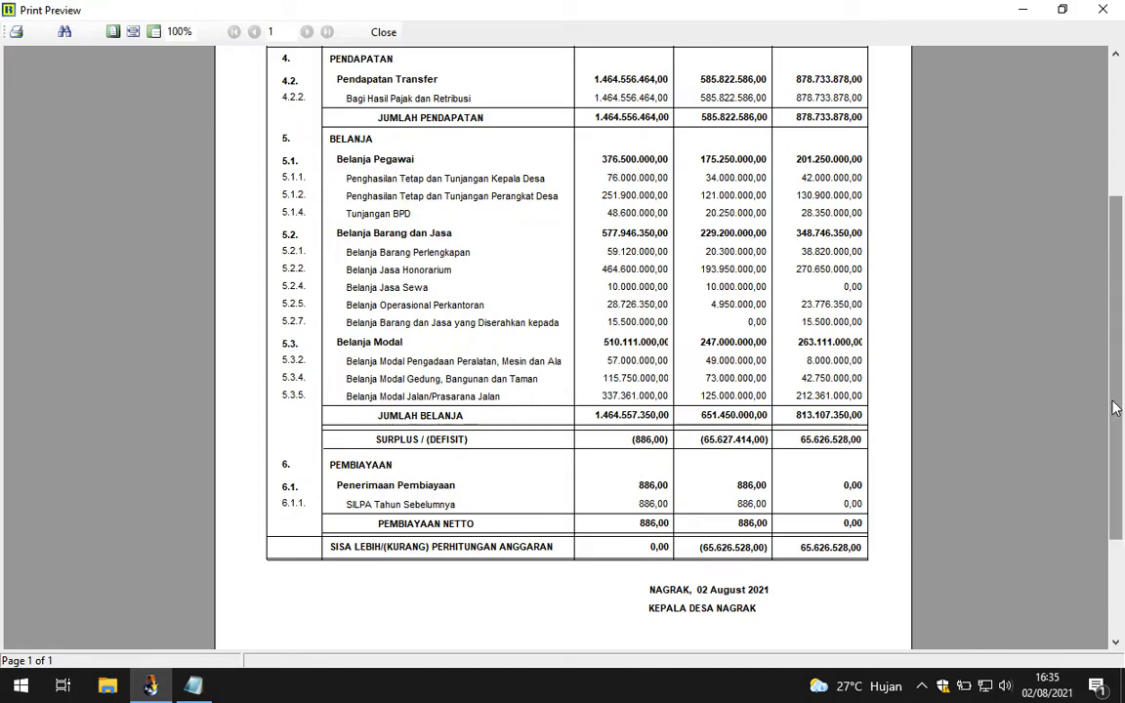
{"action": "left_click_drag", "start_coordinate": [1115, 408], "coordinate": [1117, 449]}
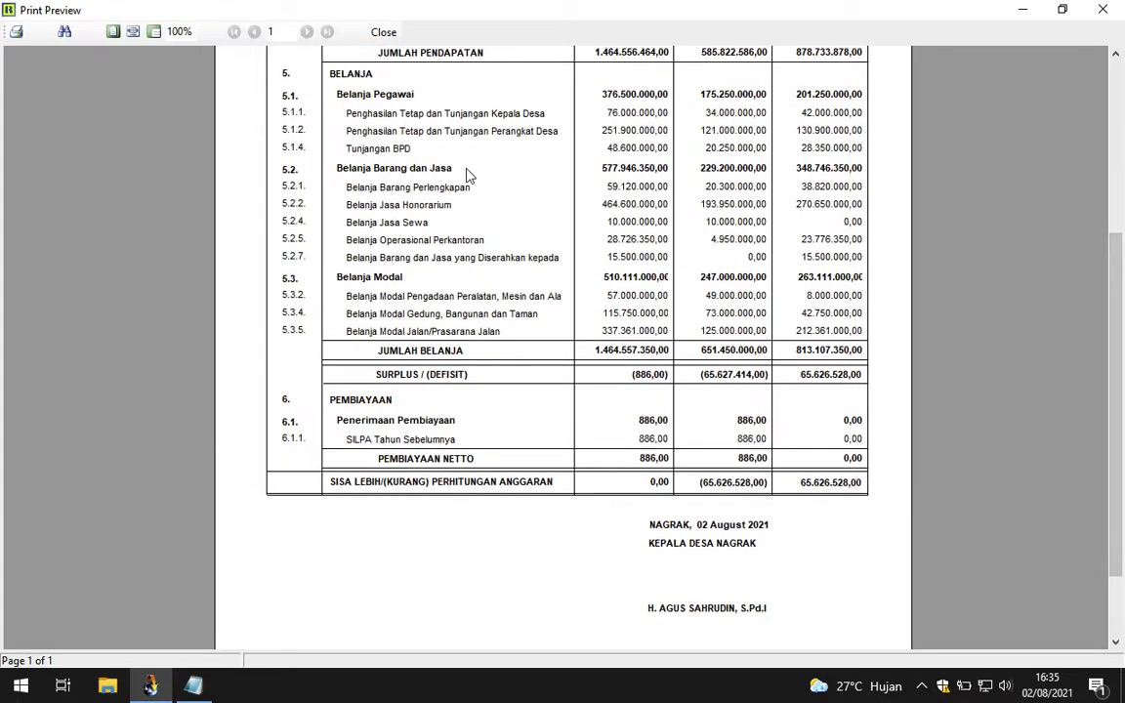
Step: Preview the PBK funding-source realization report, then close it
{"action": "left_click", "coordinate": [382, 32]}
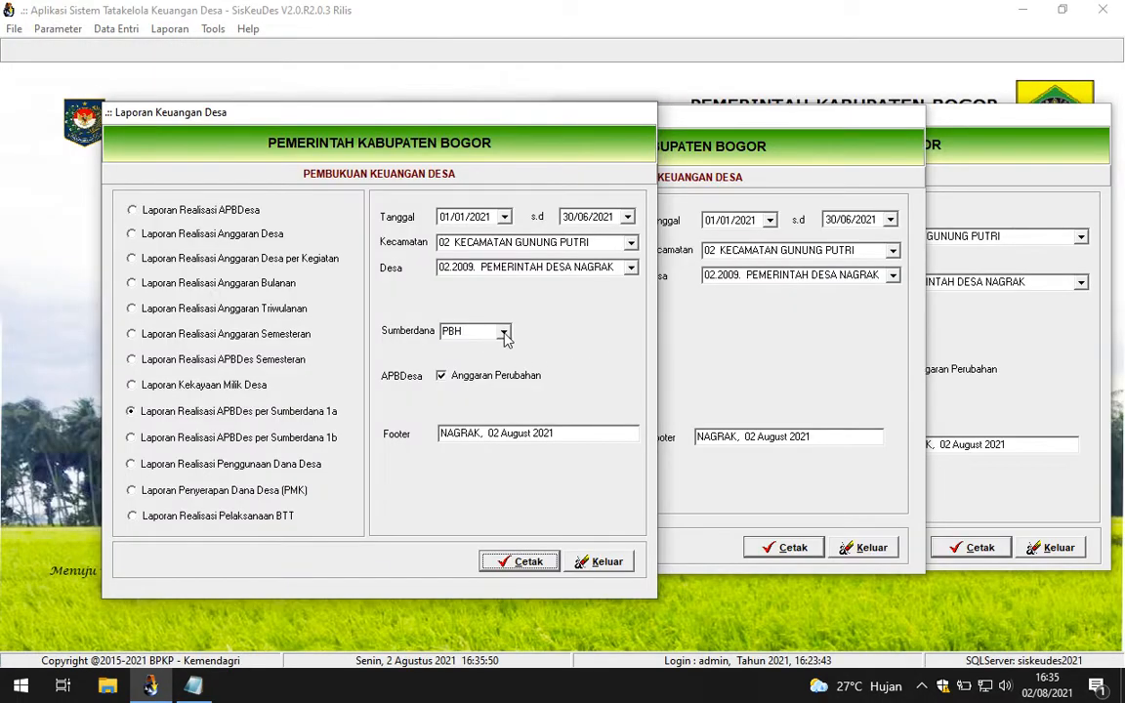
{"action": "left_click", "coordinate": [504, 333]}
{"action": "left_click", "coordinate": [467, 383]}
{"action": "left_click", "coordinate": [525, 562]}
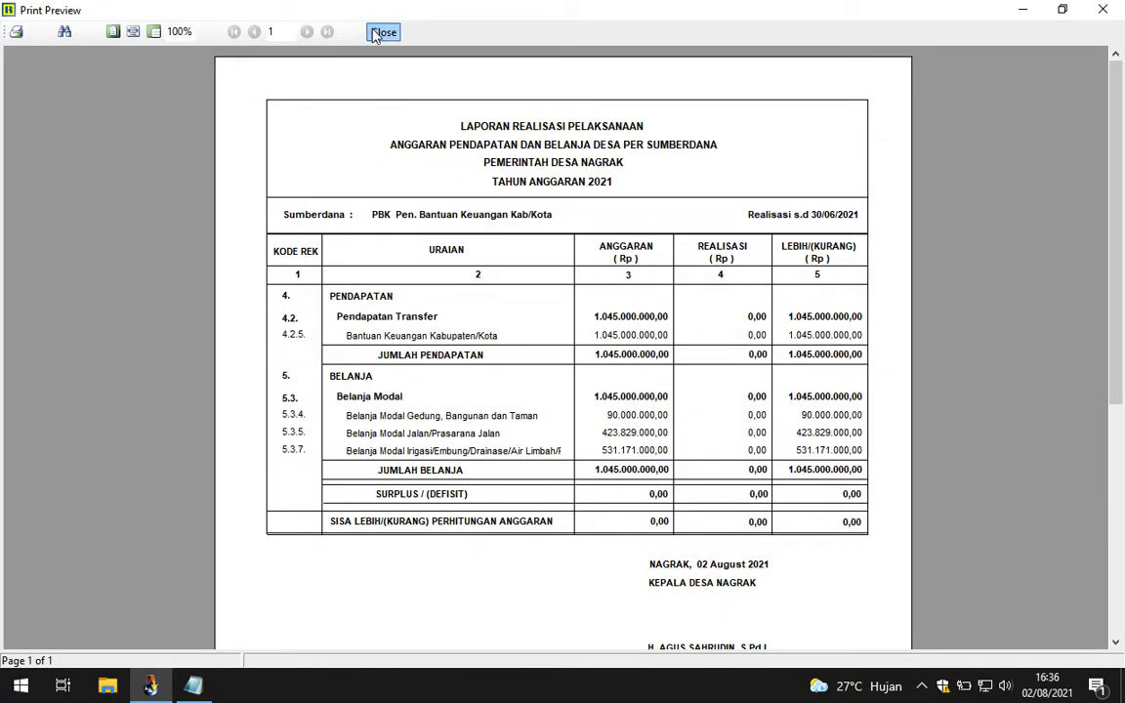
{"action": "left_click", "coordinate": [382, 32]}
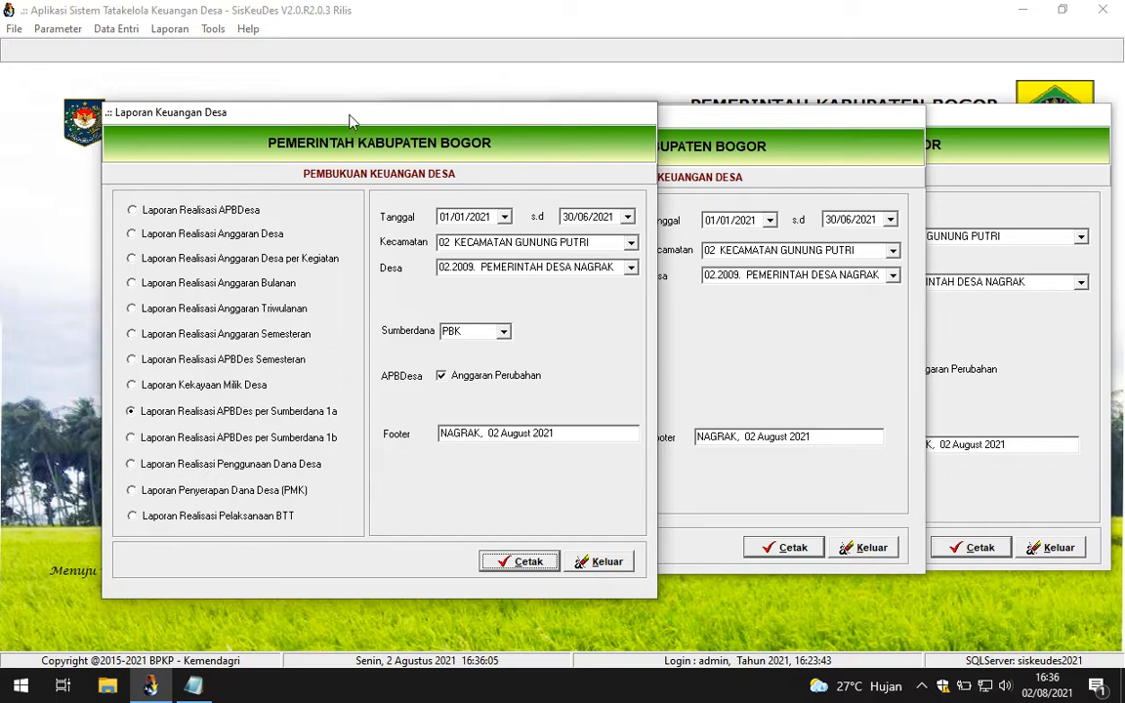
Step: Choose the Laporan Penyerapan Dana Desa (PMK) report with period Tahap II
{"action": "left_click", "coordinate": [683, 124]}
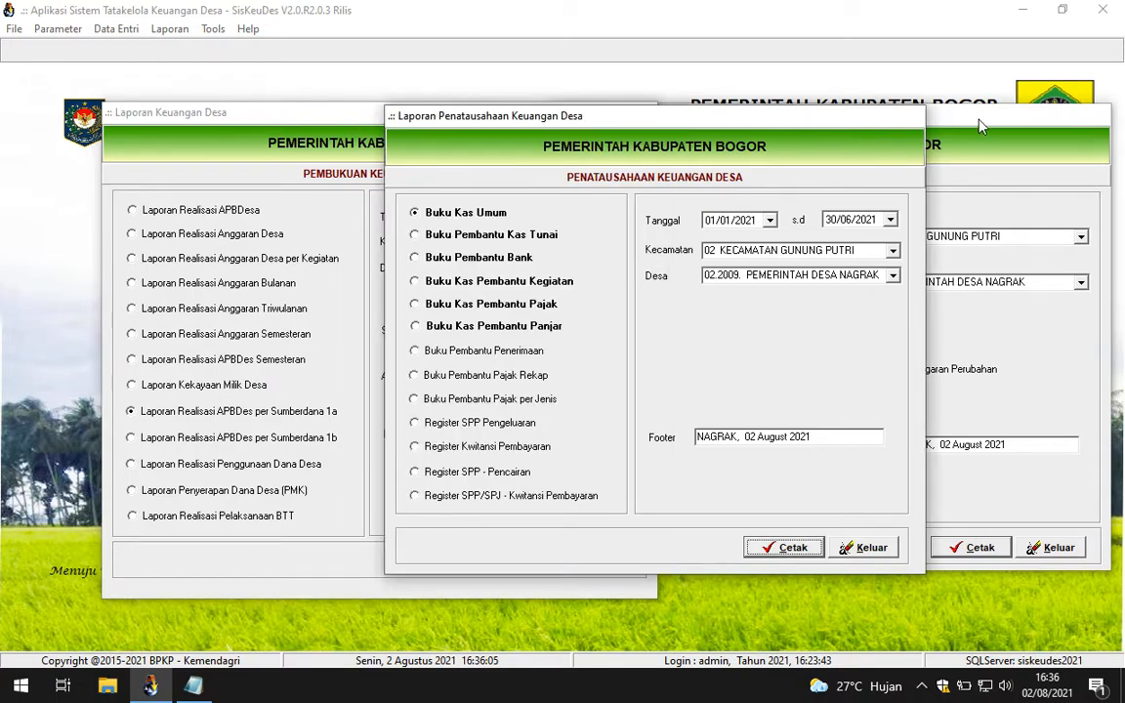
{"action": "left_click", "coordinate": [981, 125]}
{"action": "left_click", "coordinate": [330, 119]}
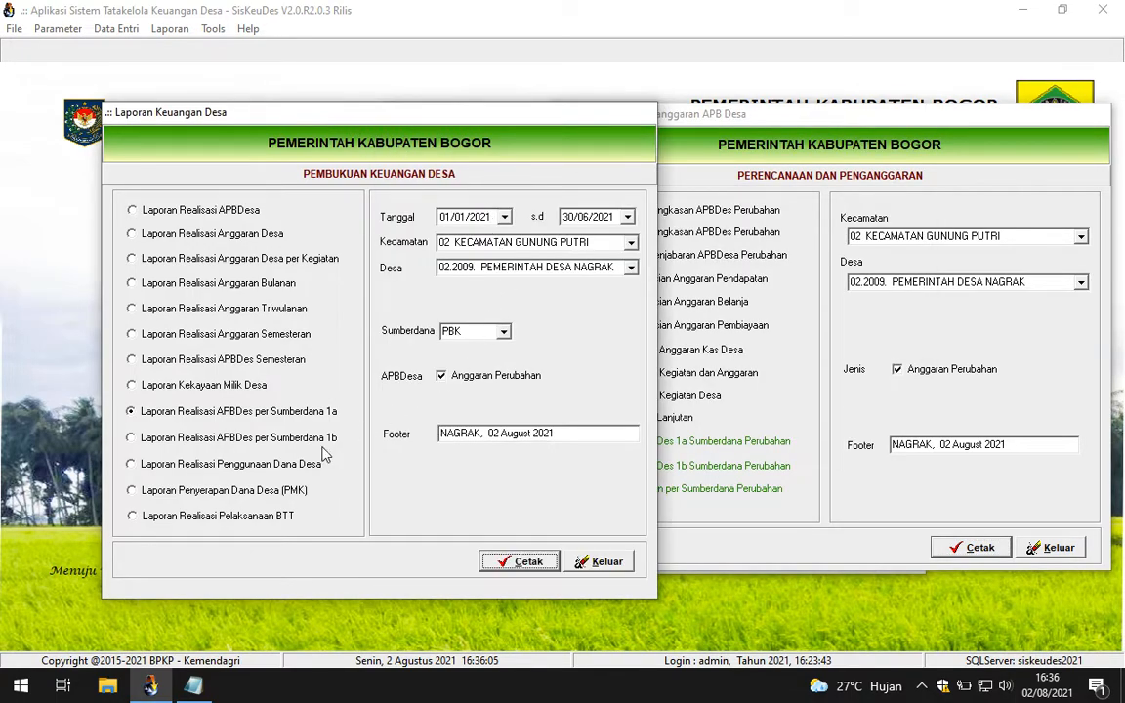
{"action": "left_click", "coordinate": [249, 496]}
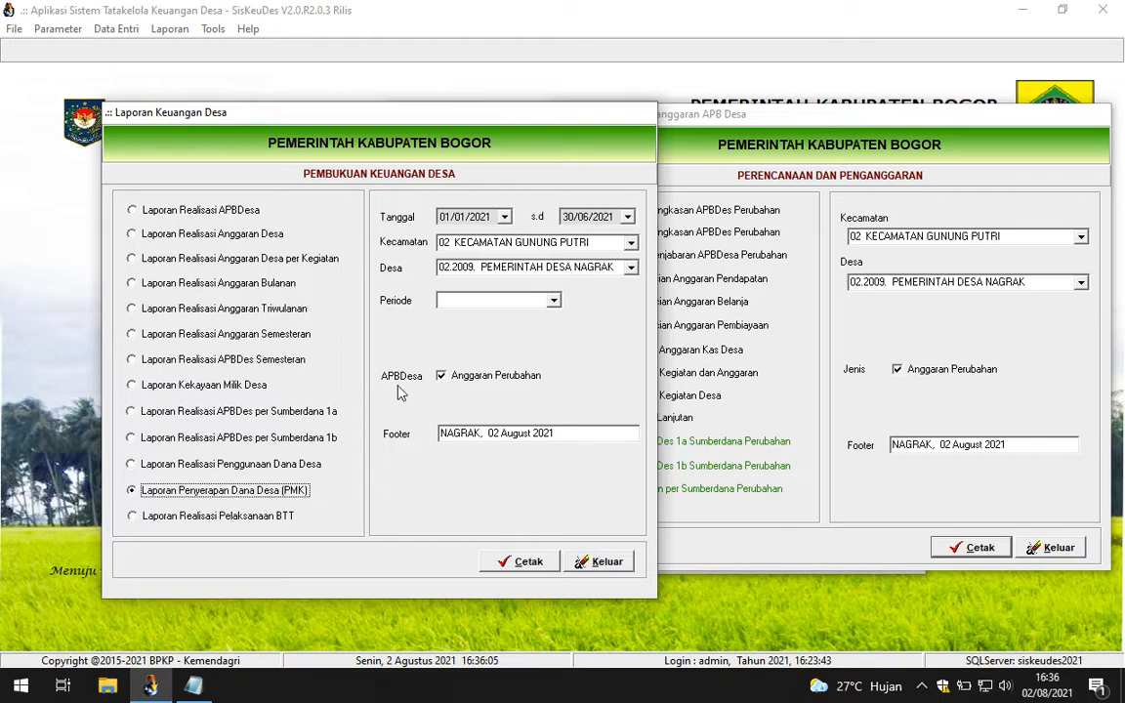
{"action": "left_click", "coordinate": [553, 301]}
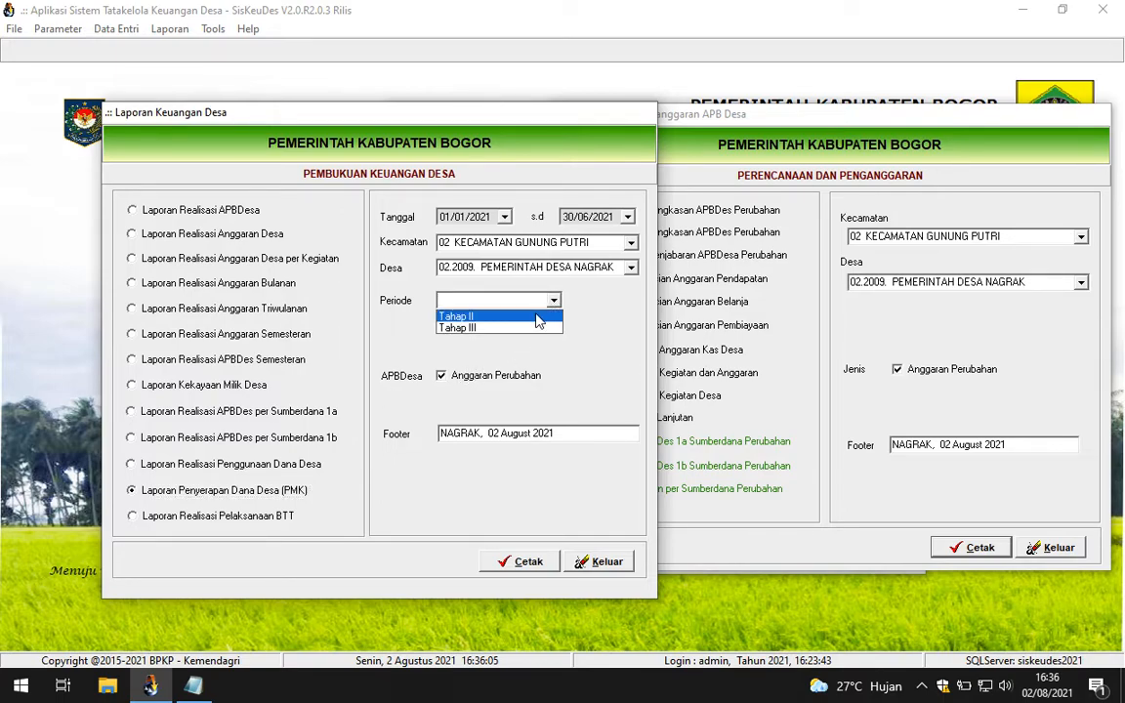
{"action": "left_click", "coordinate": [537, 317]}
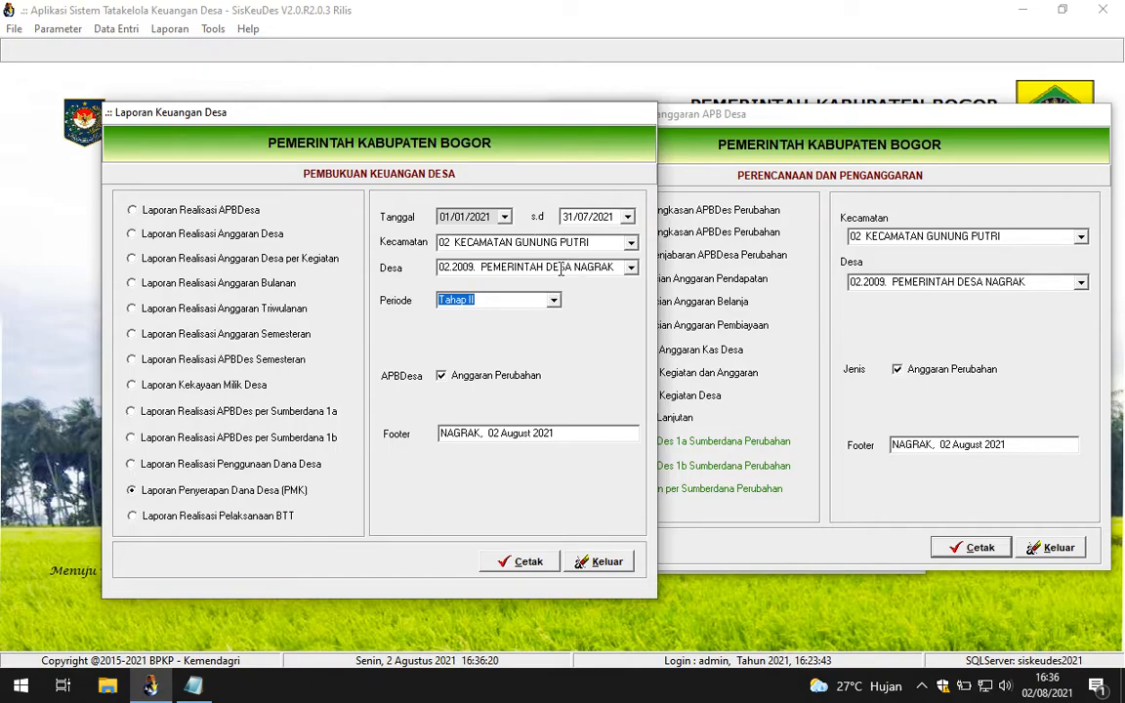
Step: Set the end date to 30/06/2021 and preview the Tahap II absorption report
{"action": "left_click", "coordinate": [628, 217]}
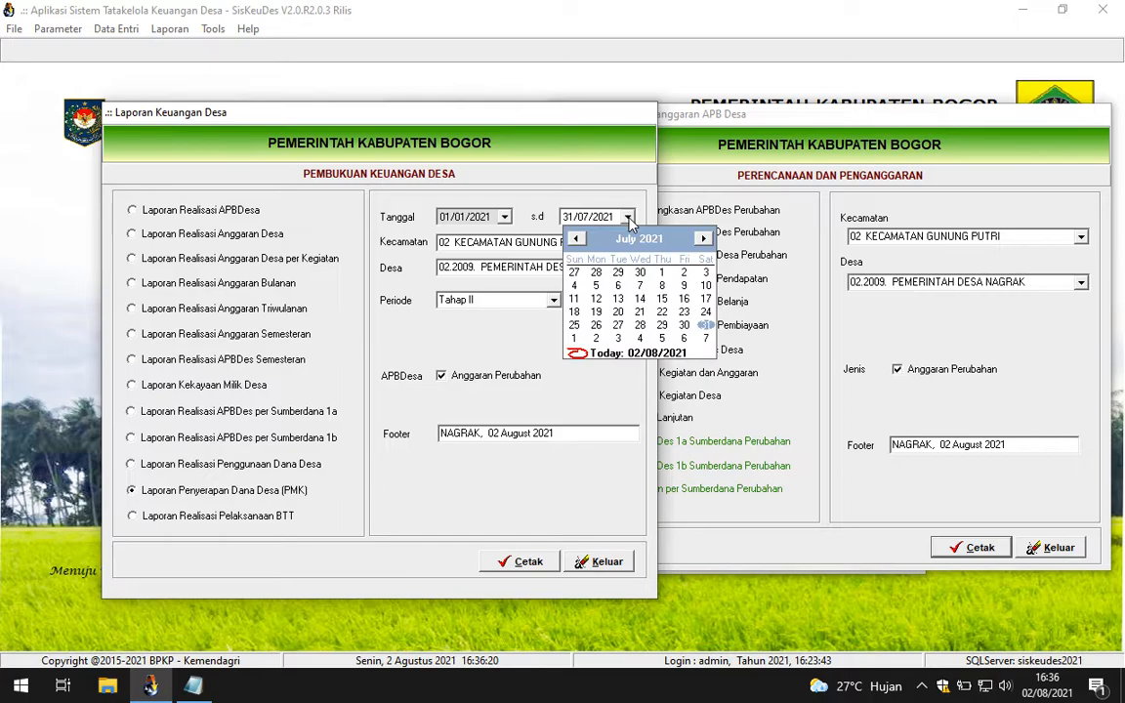
{"action": "left_click", "coordinate": [611, 198]}
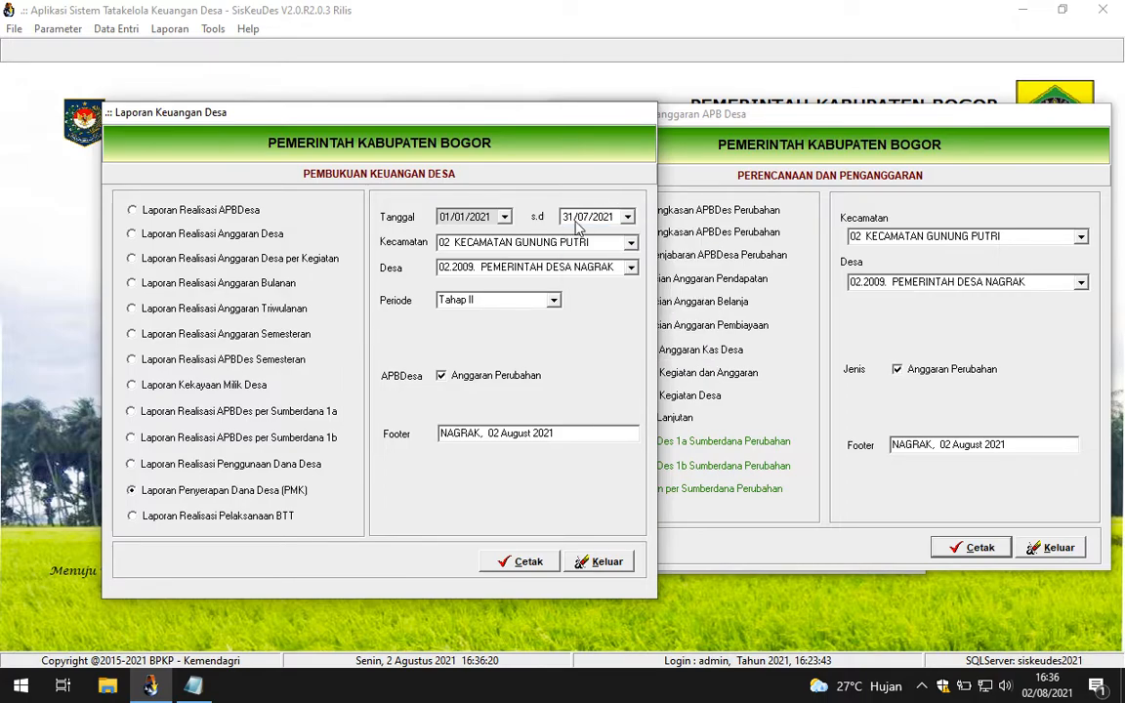
{"action": "left_click", "coordinate": [628, 218]}
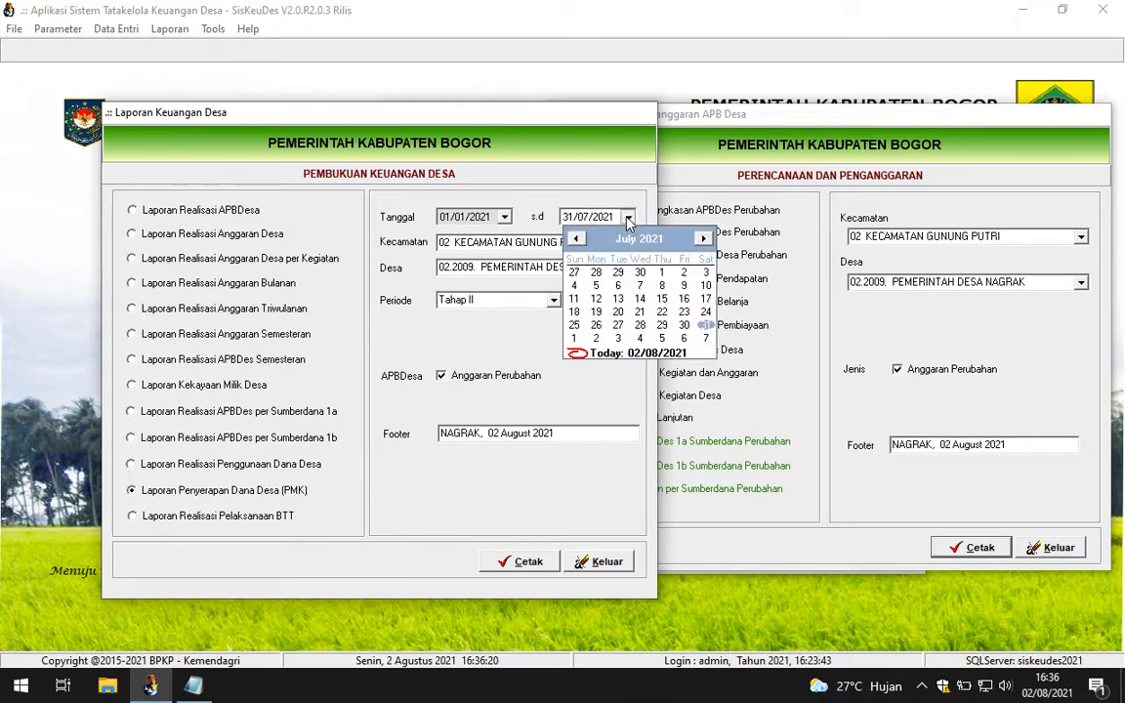
{"action": "left_click", "coordinate": [576, 239]}
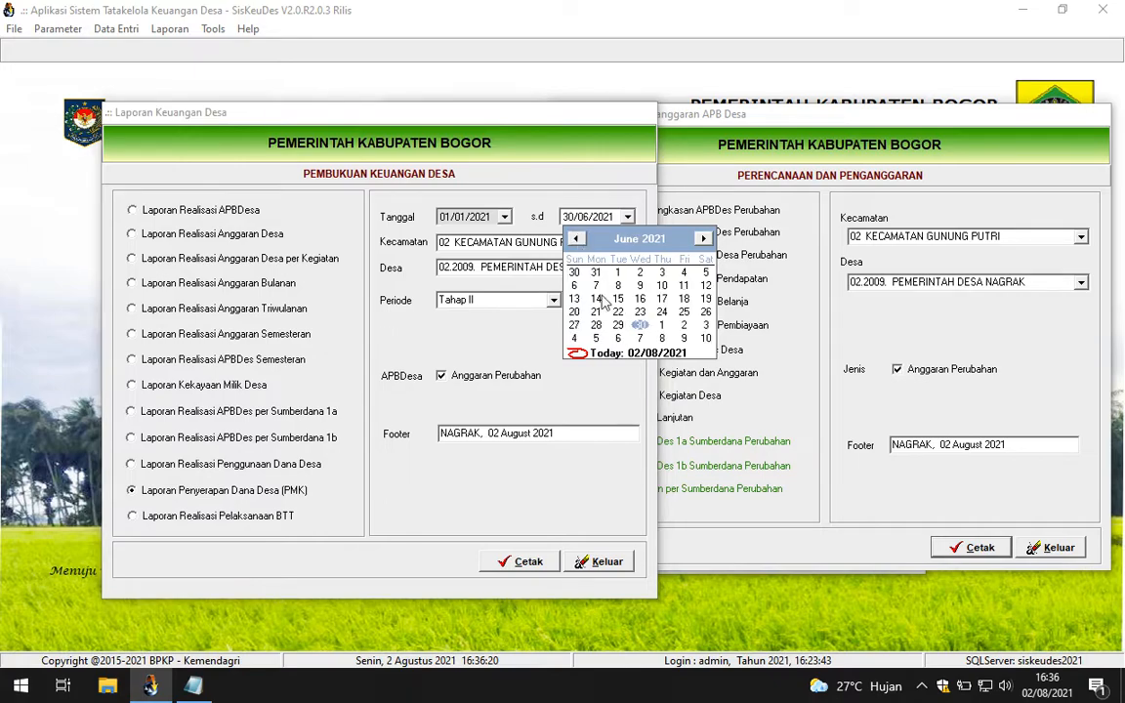
{"action": "left_click", "coordinate": [641, 326]}
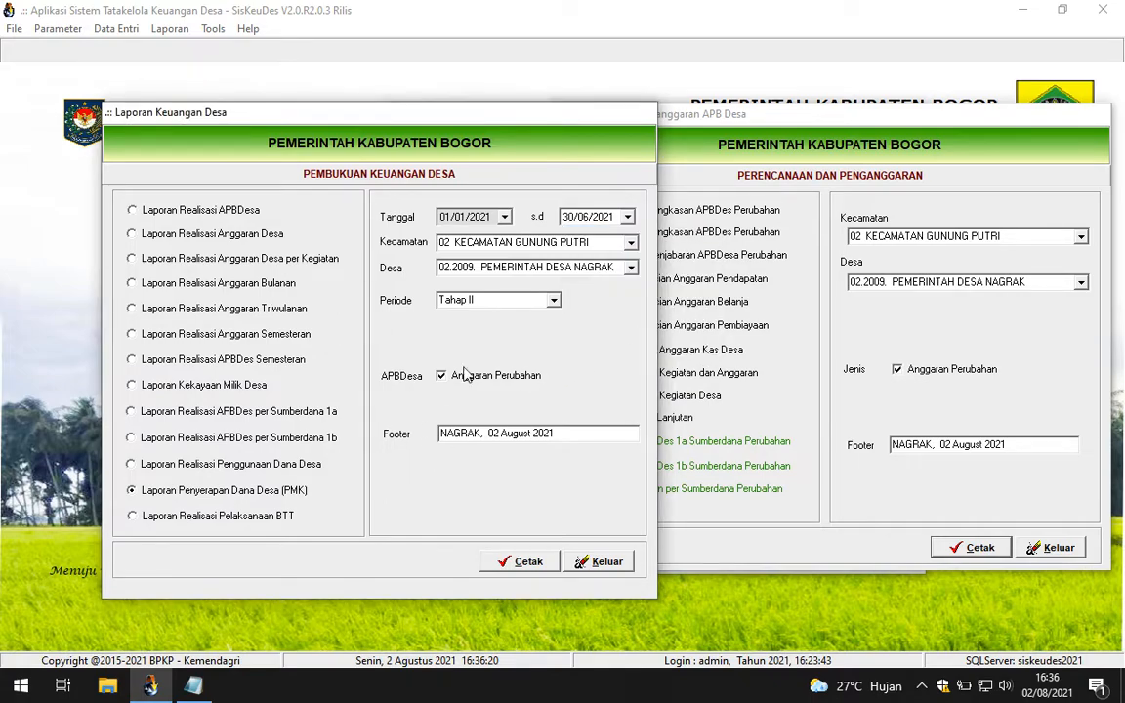
{"action": "left_click", "coordinate": [525, 564]}
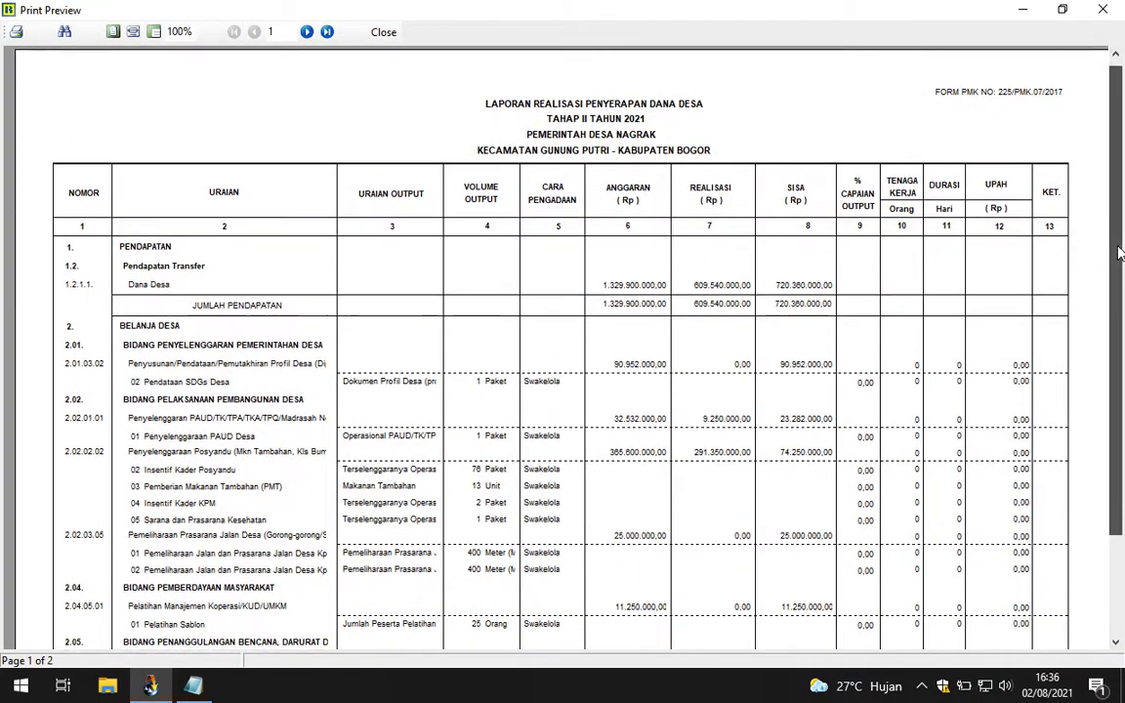
Step: Review pages 1 and 2 of the Dana Desa absorption report, then close the preview
{"action": "scroll", "coordinate": [1120, 252], "scroll_direction": "down", "scroll_amount": 3}
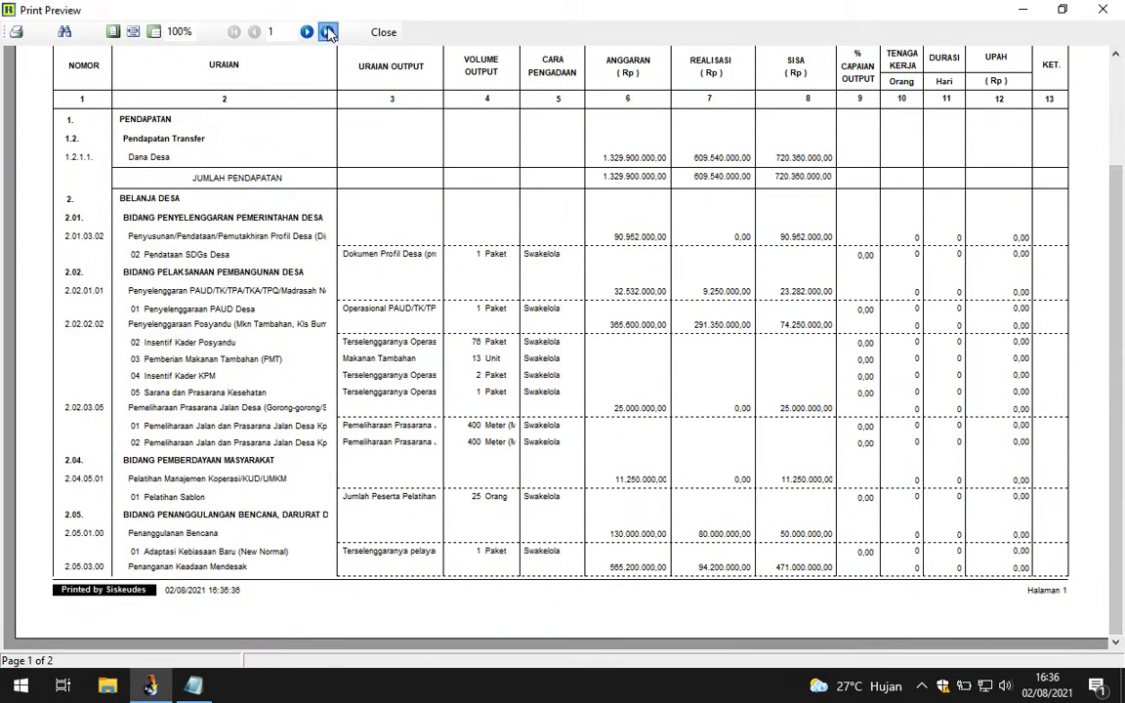
{"action": "left_click", "coordinate": [329, 33]}
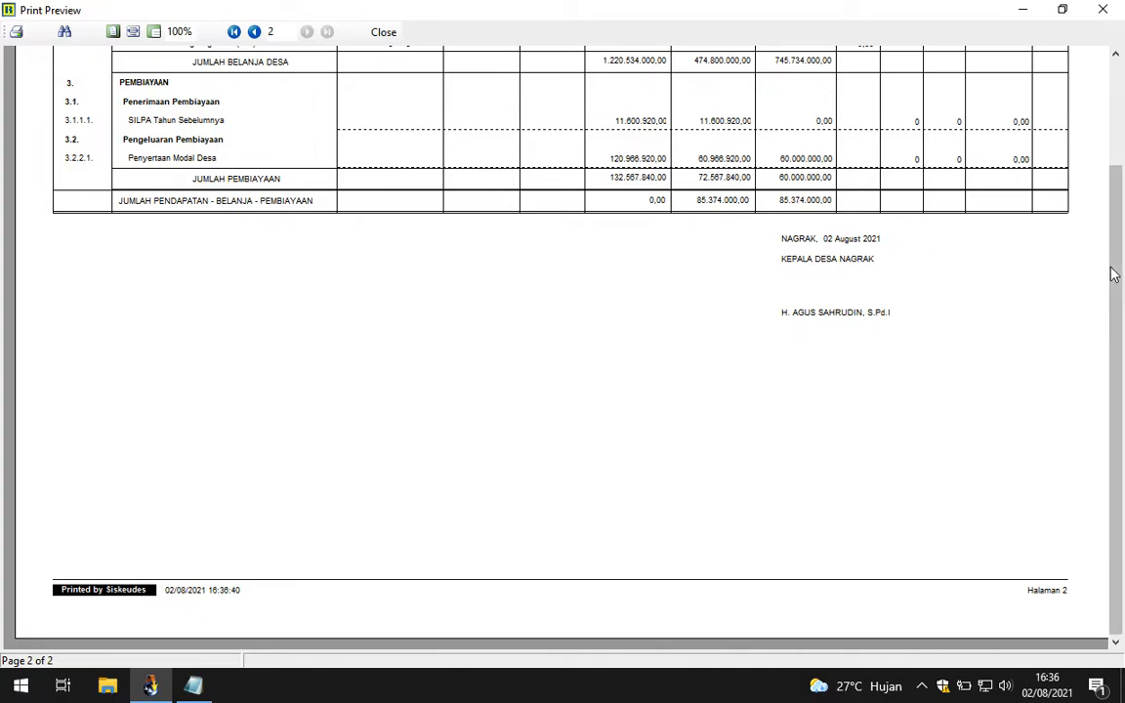
{"action": "scroll", "coordinate": [1115, 251], "scroll_direction": "up", "scroll_amount": 3}
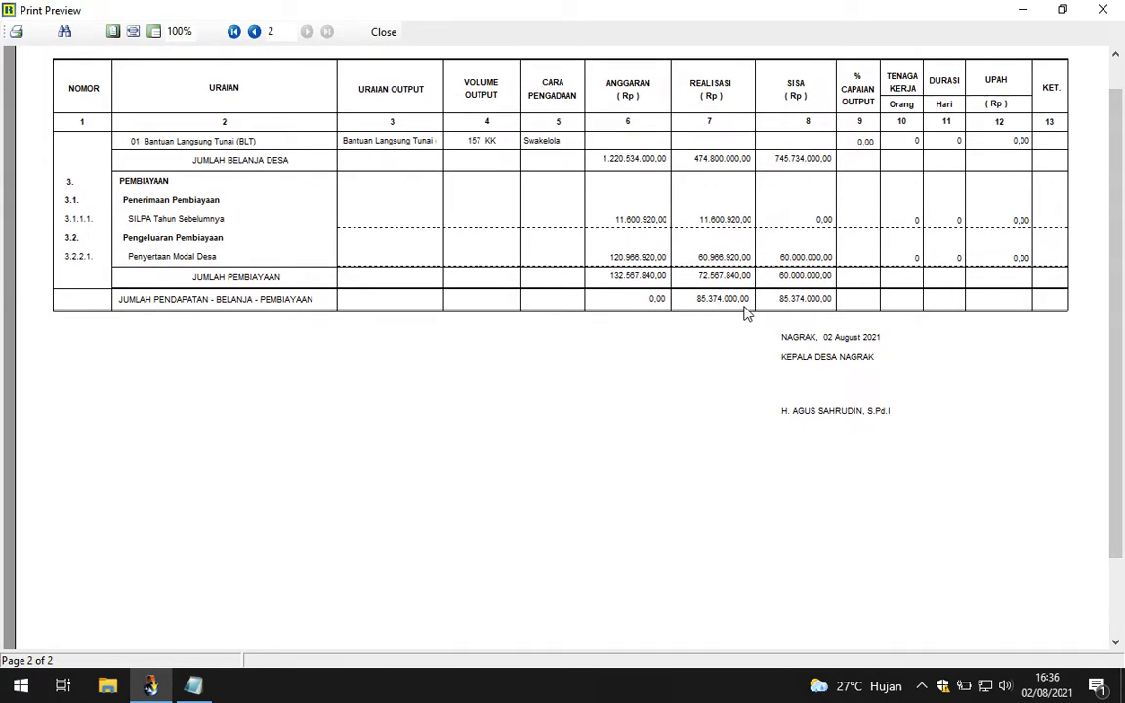
{"action": "left_click", "coordinate": [384, 34]}
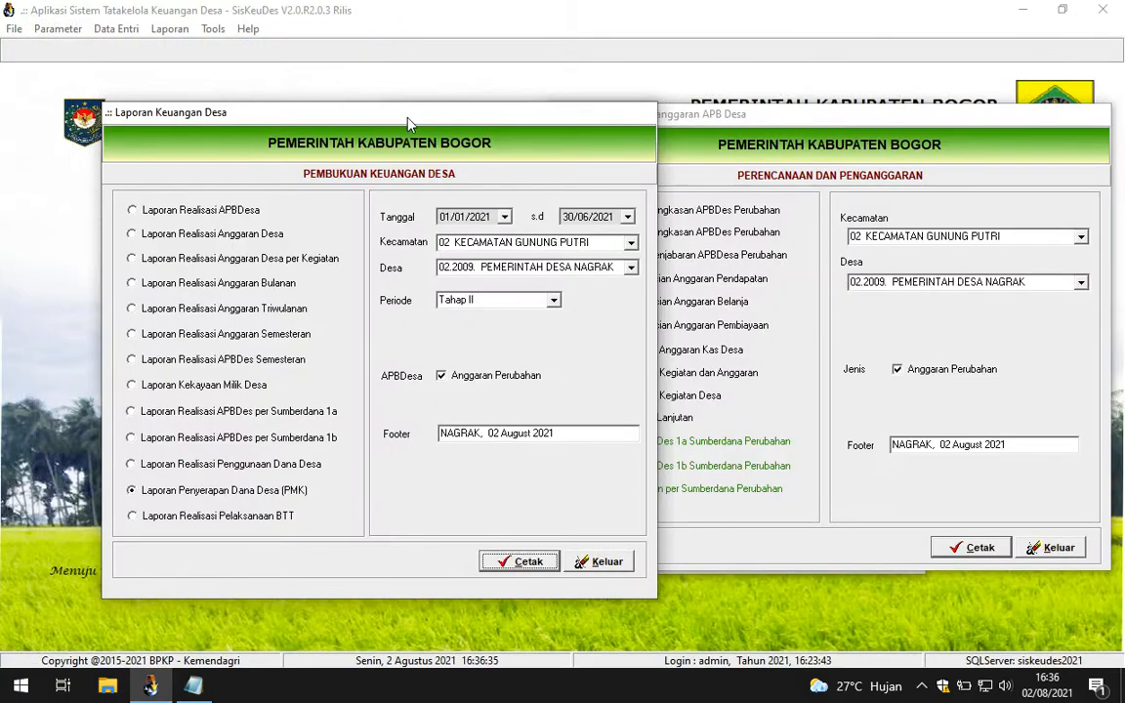
Step: Choose the Laporan Realisasi APBDesa report for the 01/01/2021–30/06/2021 period
{"action": "left_click", "coordinate": [187, 210]}
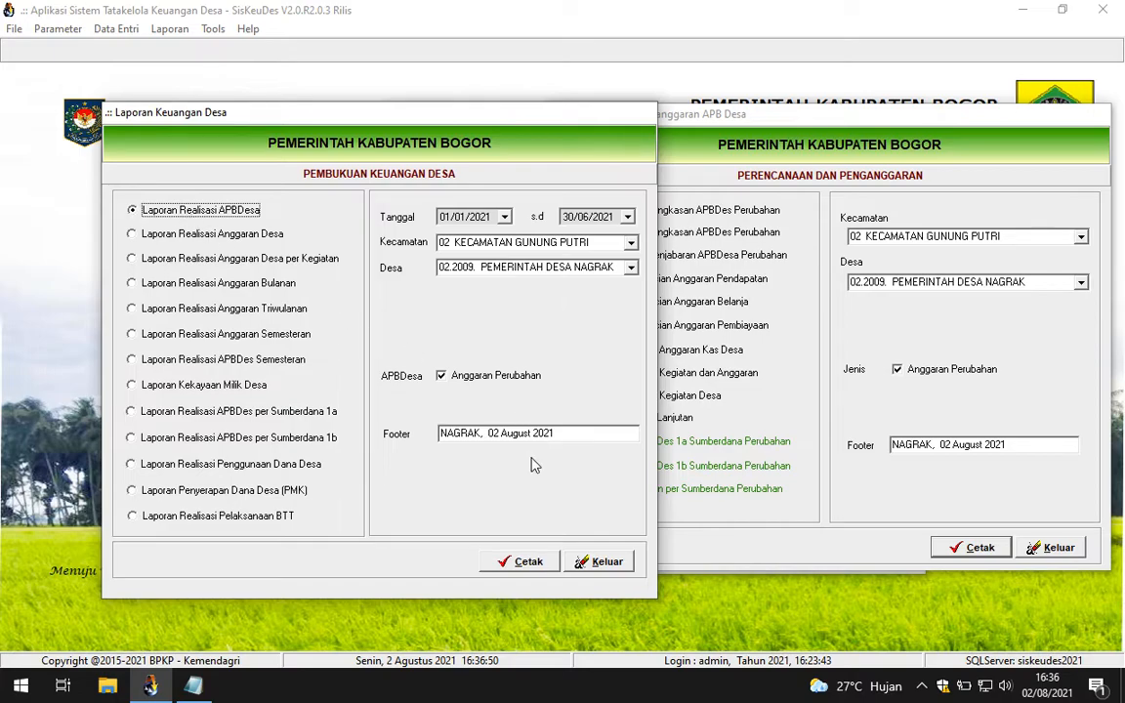